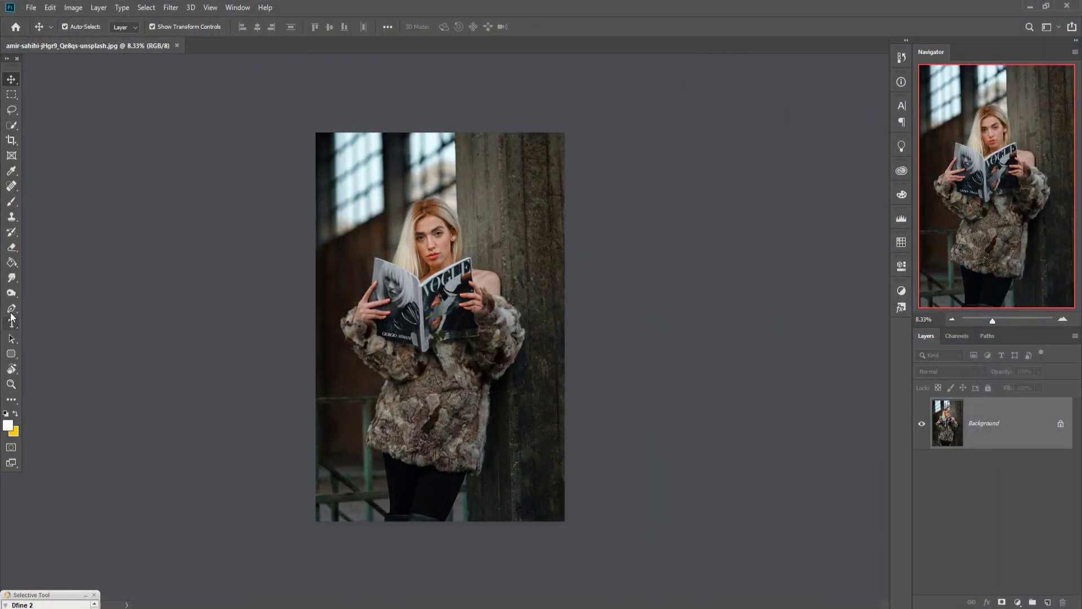
- Pick the Pen tool in Path mode and zoom in close on the boot hem at the photo's bottom
click(11, 309)
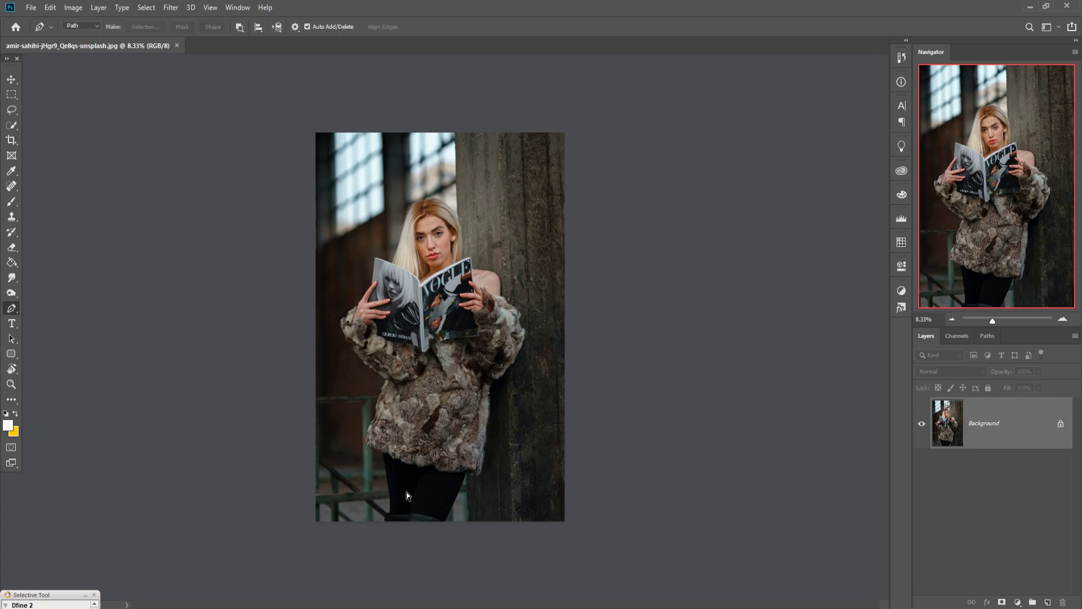
key(ctrl+plus)
key(ctrl+plus)
key(ctrl+plus)
key(ctrl+plus)
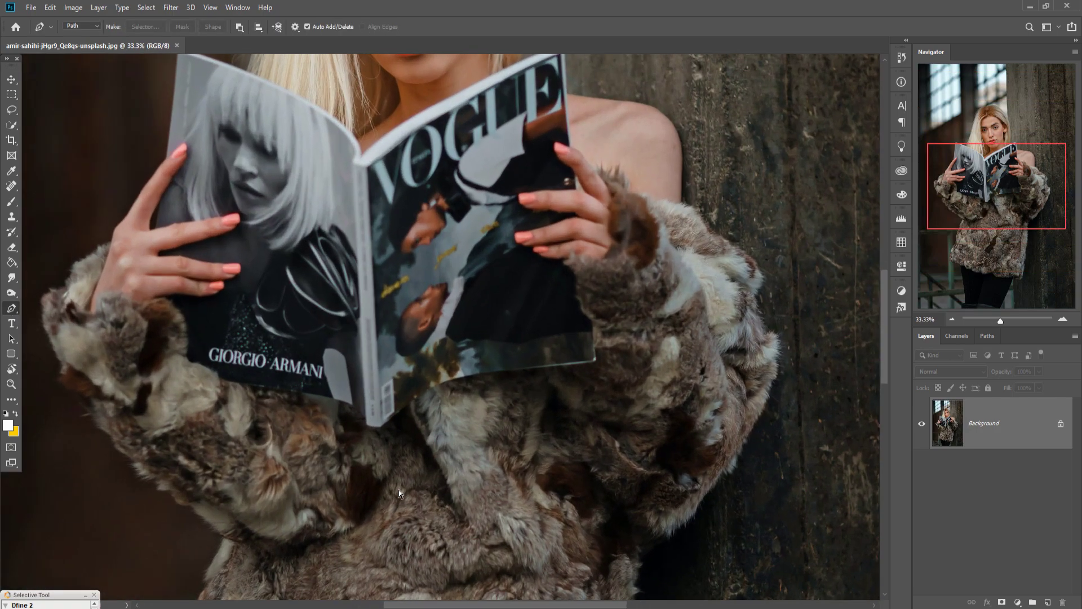
key(ctrl+plus)
key(ctrl+plus)
drag(387, 505, 399, 242)
mouse_move(370, 430)
mouse_down()
mouse_move(543, 261)
mouse_move(693, 261)
mouse_up()
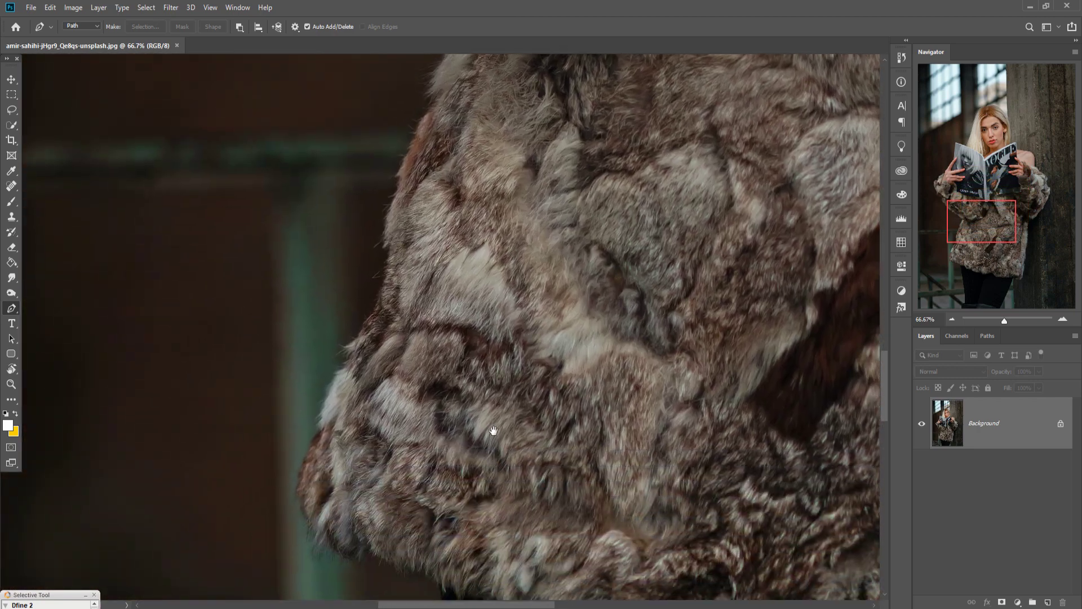
drag(493, 431, 483, 212)
drag(539, 392, 466, 367)
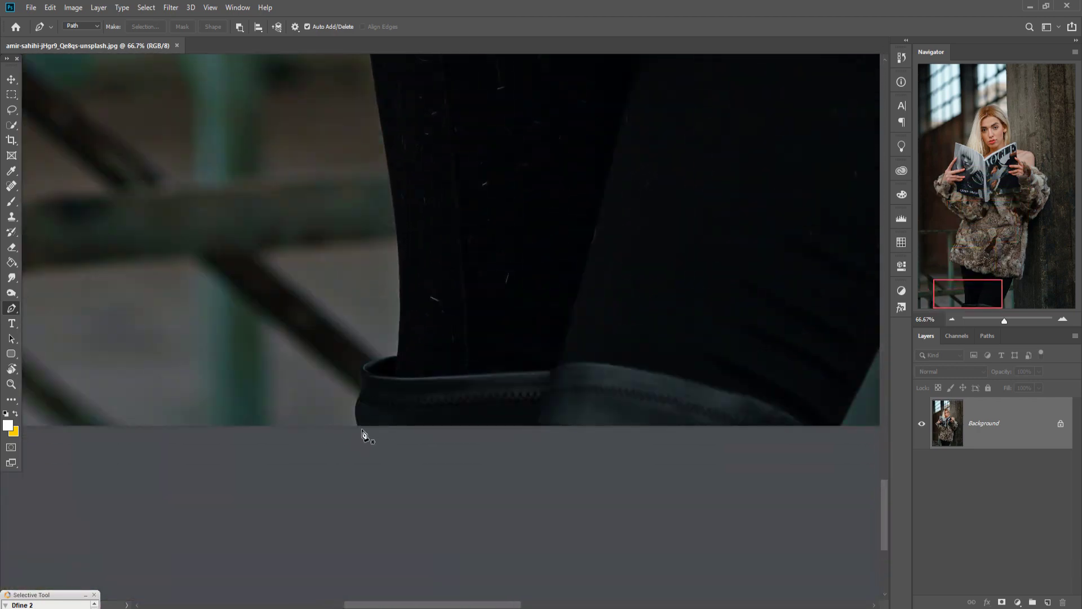
key(ctrl+plus)
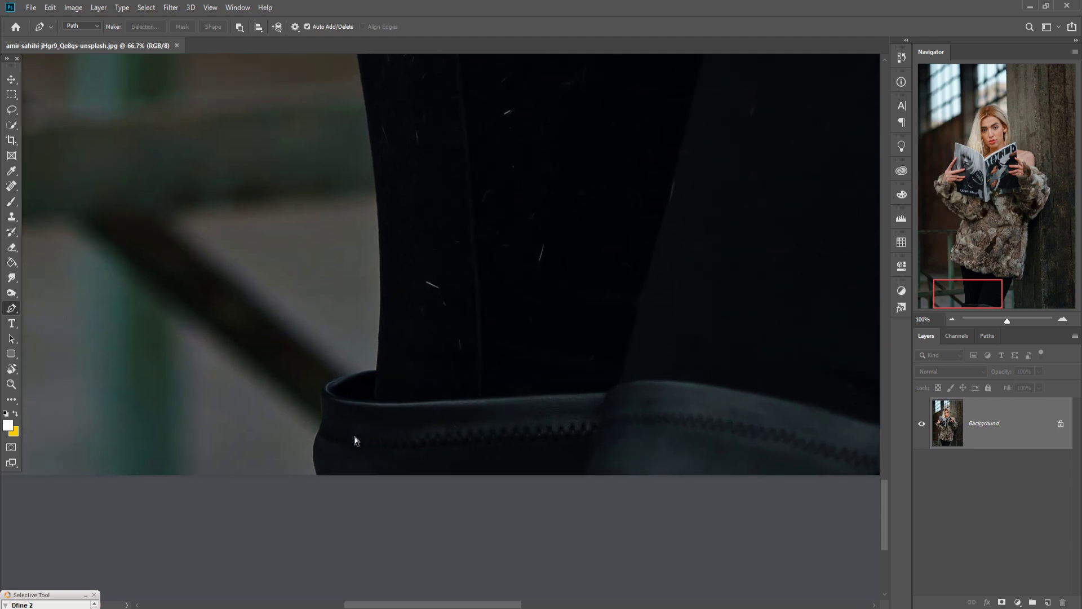
key(ctrl+plus)
drag(283, 522, 423, 249)
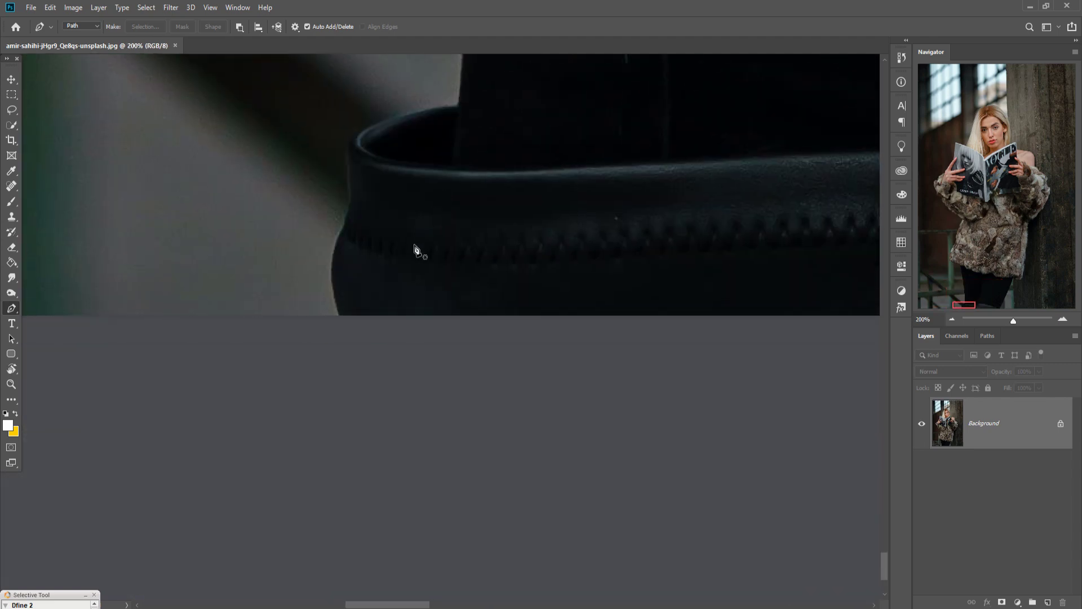
- Start the path at the boot's bottom edge and trace up the leg to the fur
click(340, 316)
click(334, 265)
click(442, 290)
mouse_move(394, 169)
mouse_down()
mouse_move(395, 412)
mouse_move(406, 417)
mouse_up()
click(418, 109)
click(83, 78)
drag(79, 78, 395, 339)
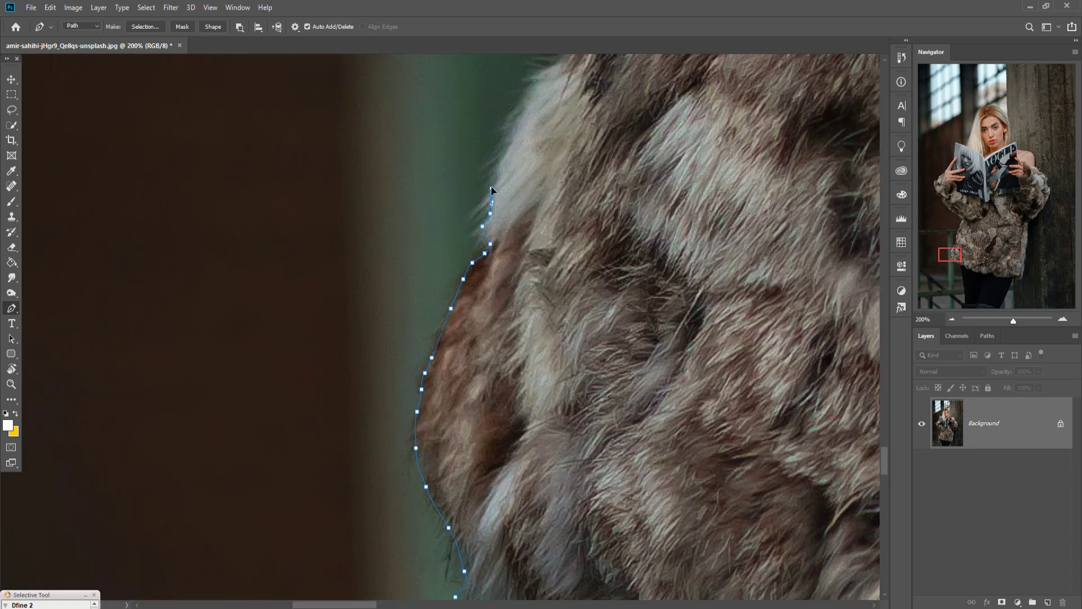
- Continue the path up the fur coat's edge and curve it around the fingertip
click(718, 84)
drag(718, 85, 620, 282)
click(603, 102)
mouse_move(578, 93)
mouse_down()
mouse_move(567, 260)
mouse_move(394, 395)
mouse_up()
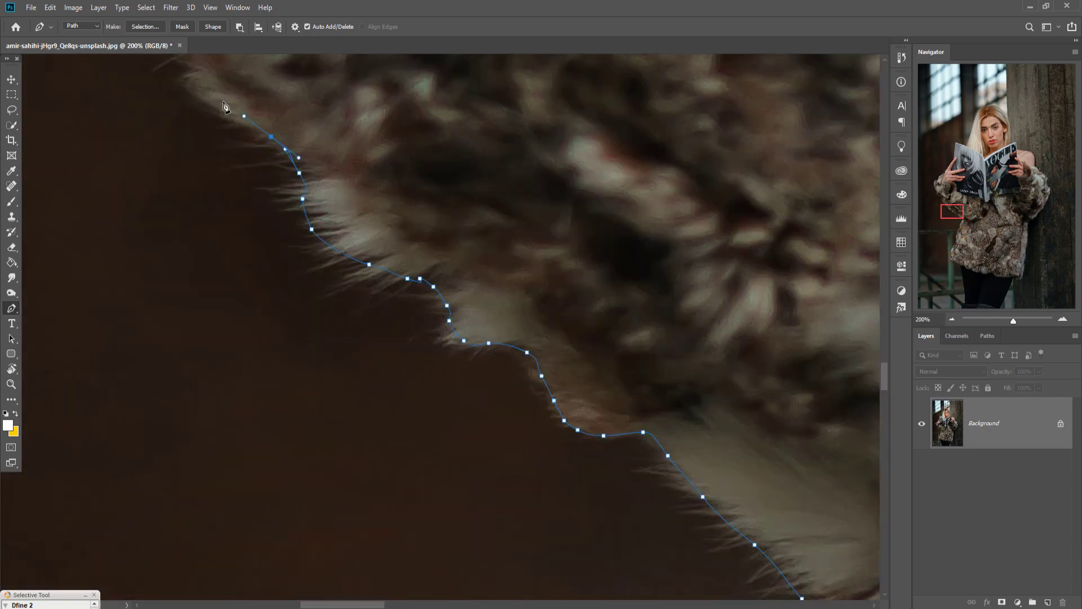
drag(563, 169, 592, 395)
drag(570, 278, 507, 451)
drag(579, 224, 601, 198)
- Trace the path over the top and side of the hair down to the shoulder fur
key(ctrl+minus)
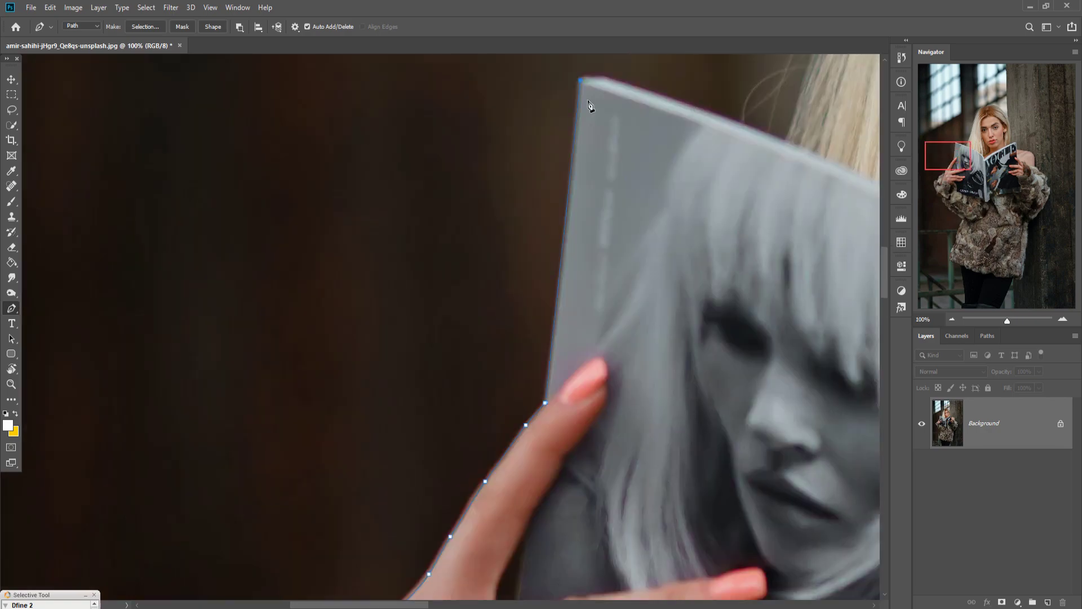
drag(394, 169, 507, 394)
drag(734, 372, 748, 387)
click(765, 417)
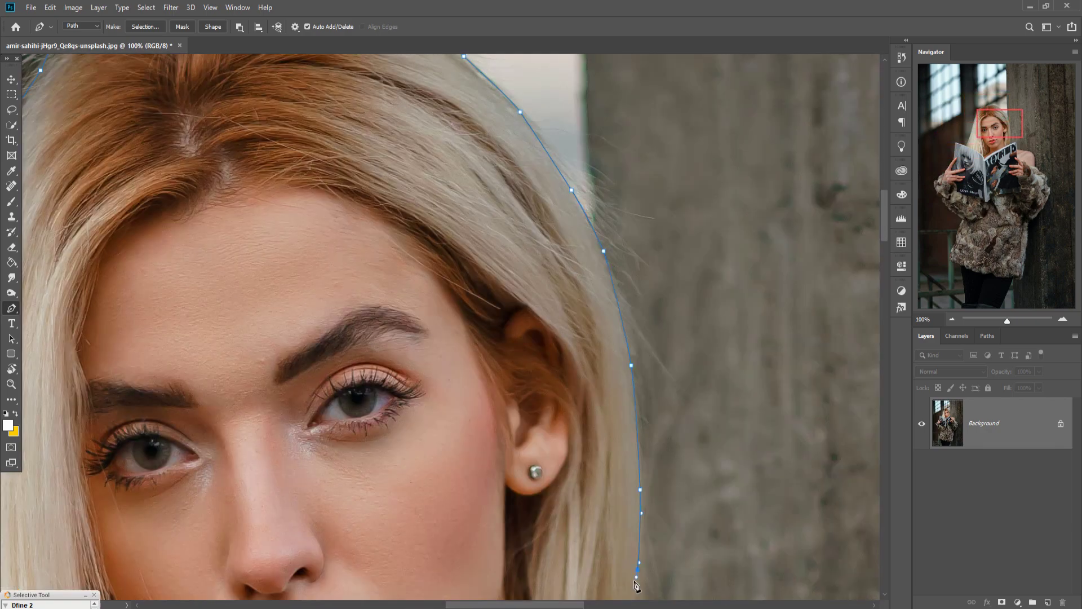
drag(507, 507, 507, 169)
click(620, 411)
drag(507, 508, 395, 225)
- Trace down the coat's right side and close the path around the whole figure
drag(395, 451, 451, 141)
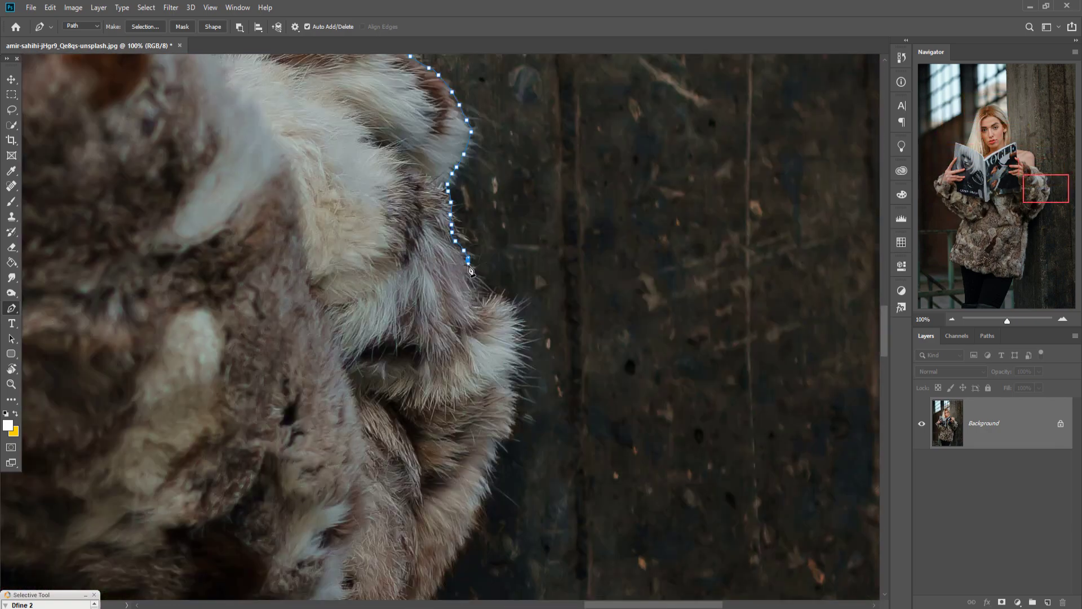
drag(451, 451, 507, 141)
drag(395, 451, 451, 141)
click(409, 304)
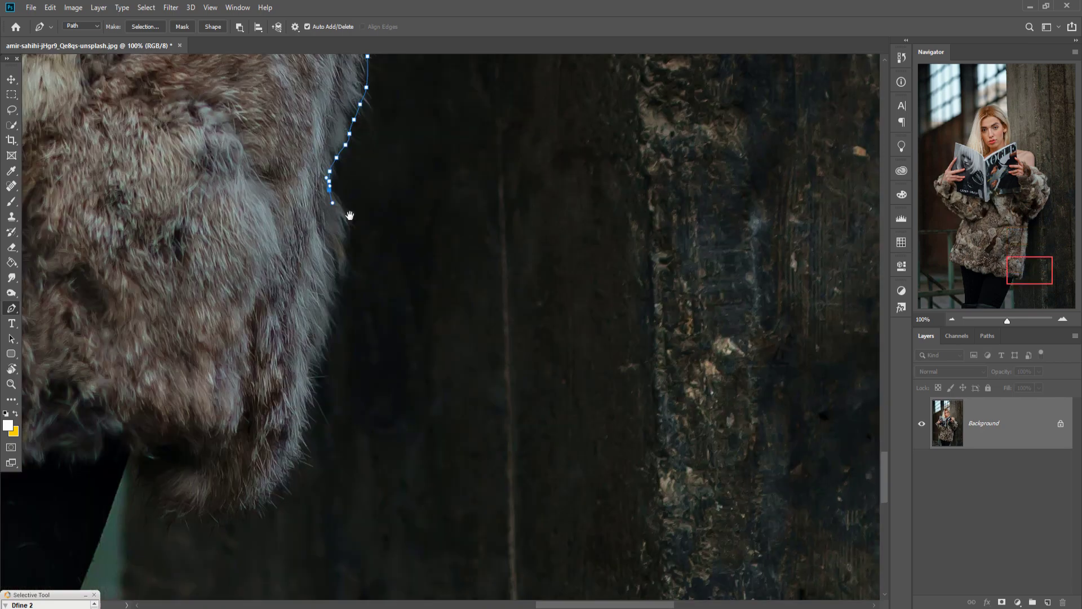
drag(395, 451, 451, 141)
key(ctrl+0)
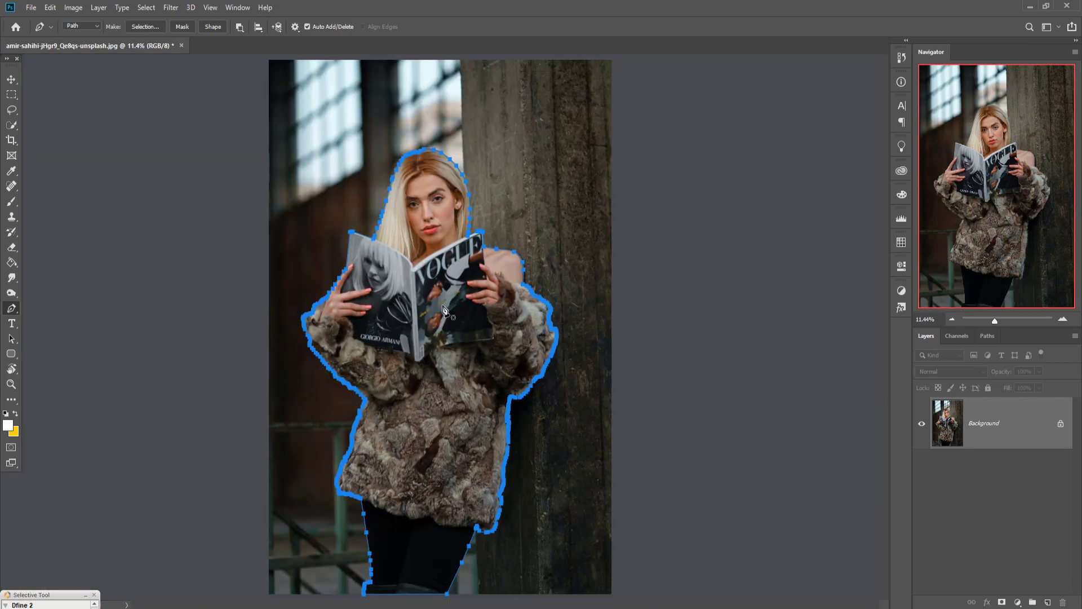
- Convert the figure path into a selection and invert it to isolate the woman
right_click(432, 304)
click(468, 355)
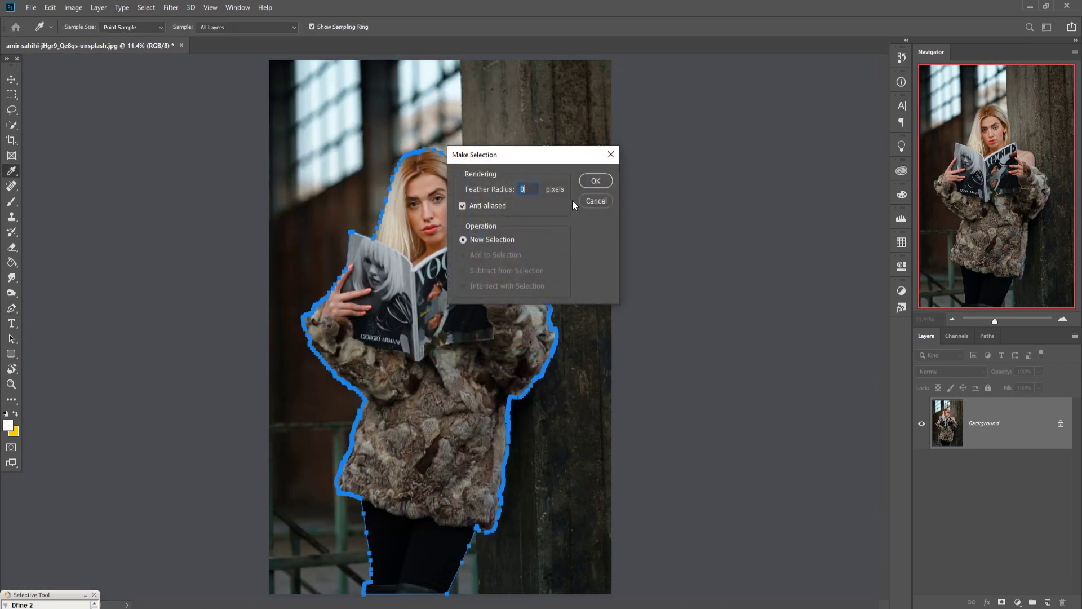
click(595, 179)
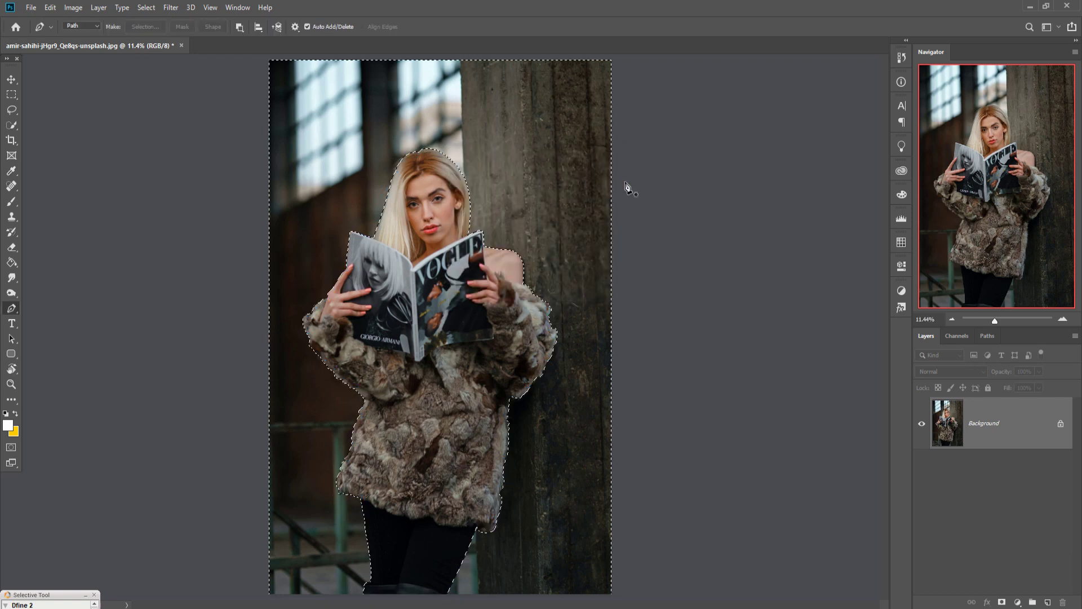
click(169, 7)
mouse_move(146, 8)
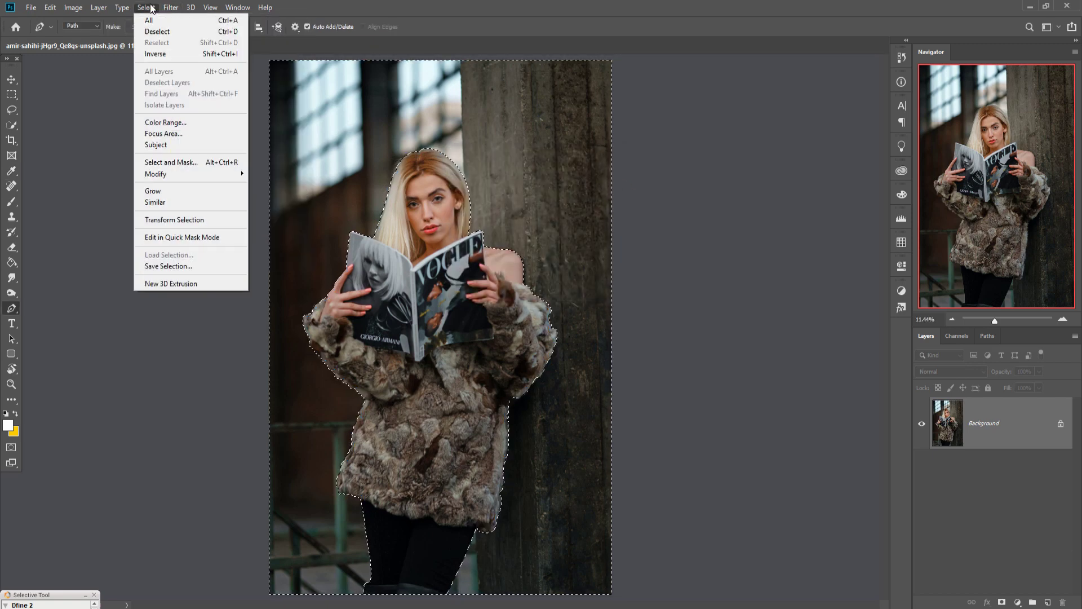
click(152, 54)
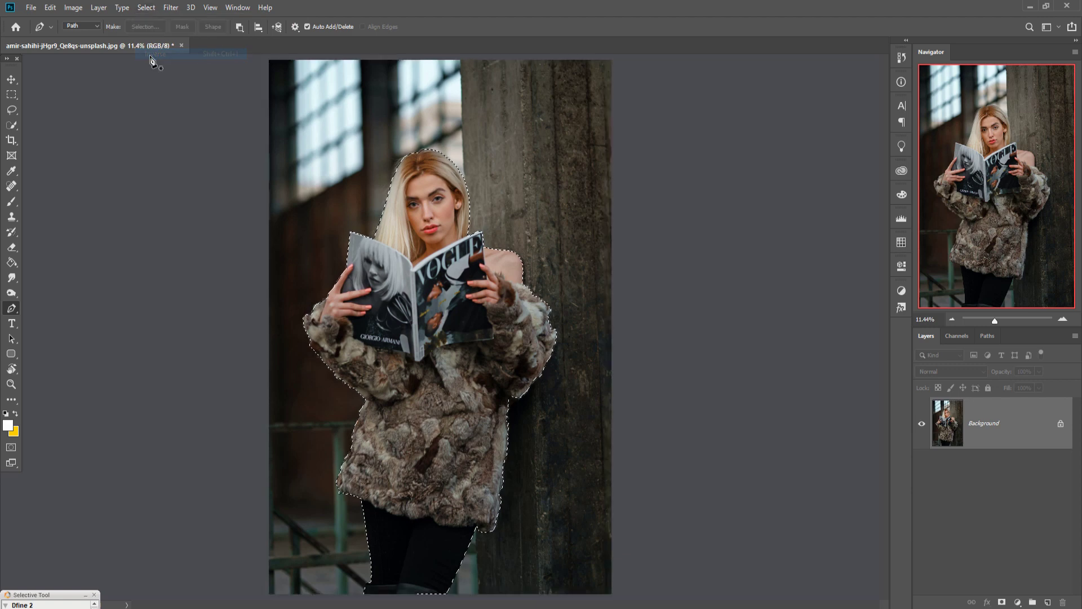
- Copy the woman and paste her onto a new layer, Layer 1
click(11, 79)
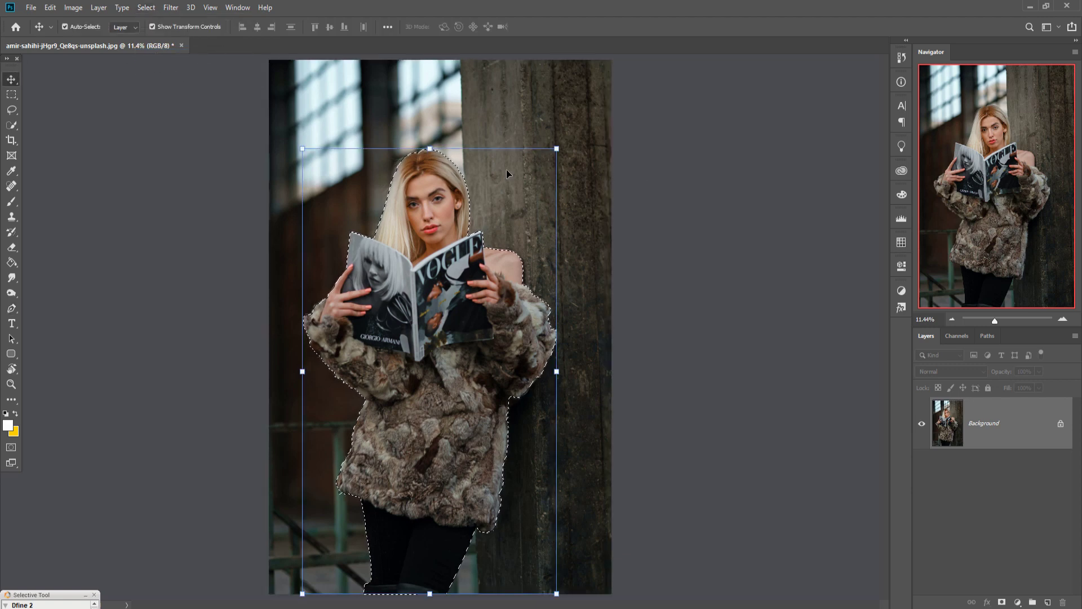
click(146, 8)
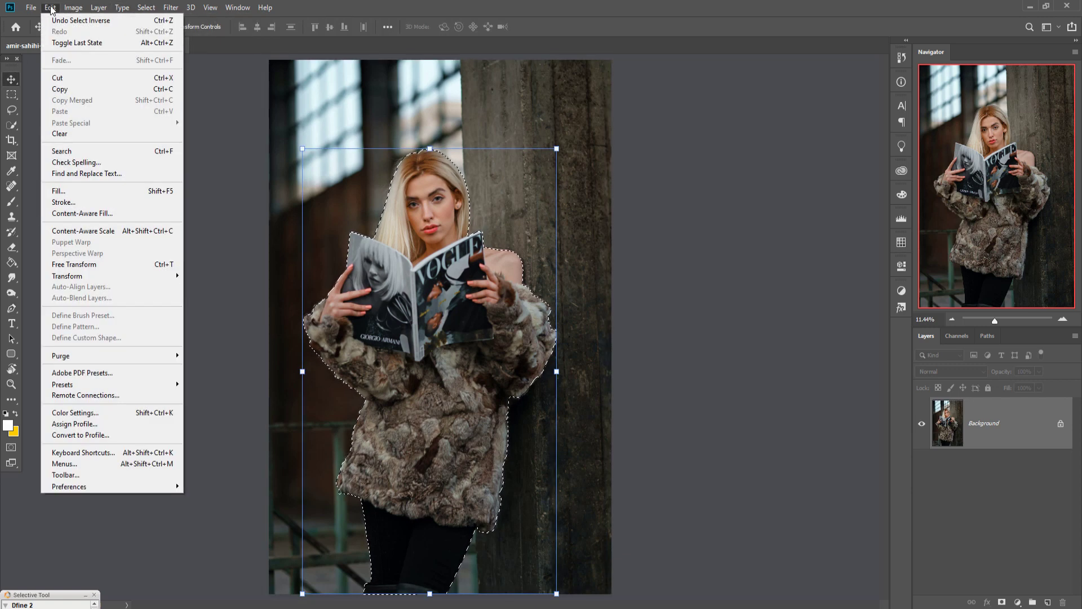
mouse_move(50, 8)
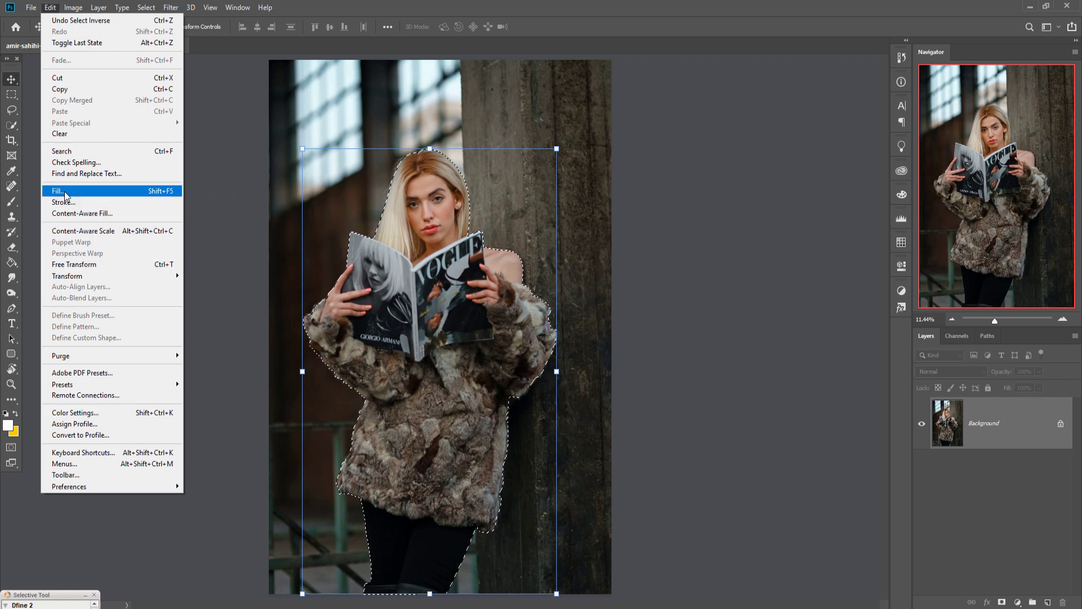
click(62, 89)
click(51, 7)
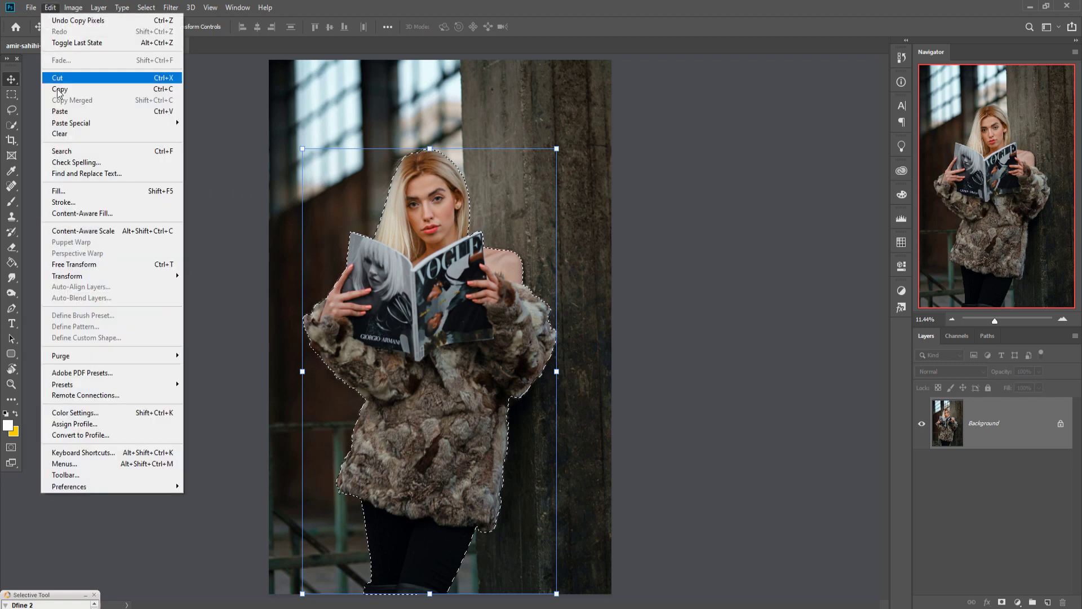
click(59, 111)
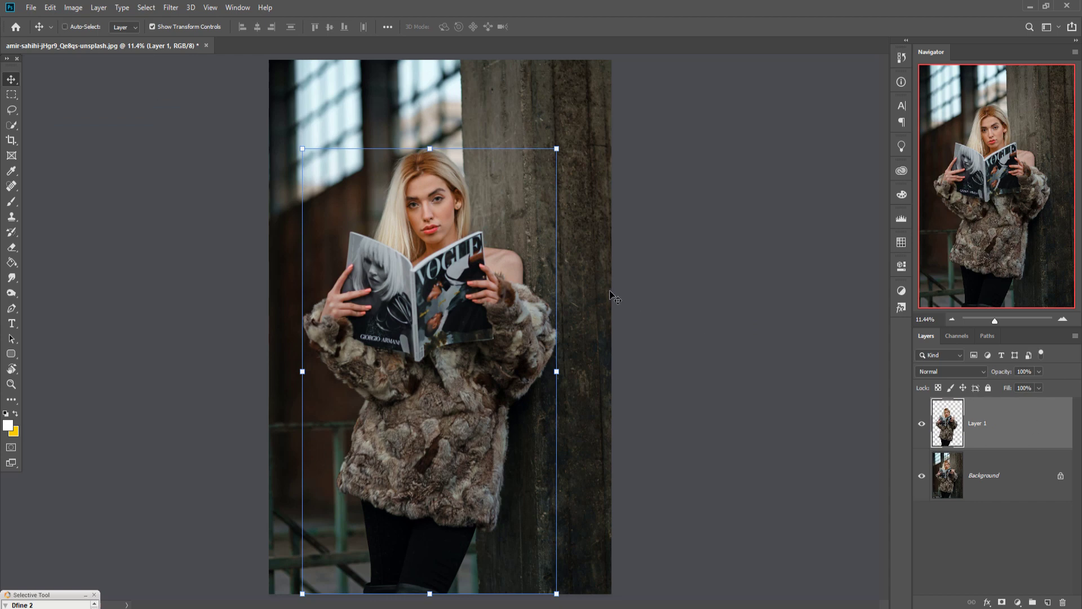
key(ctrl+plus)
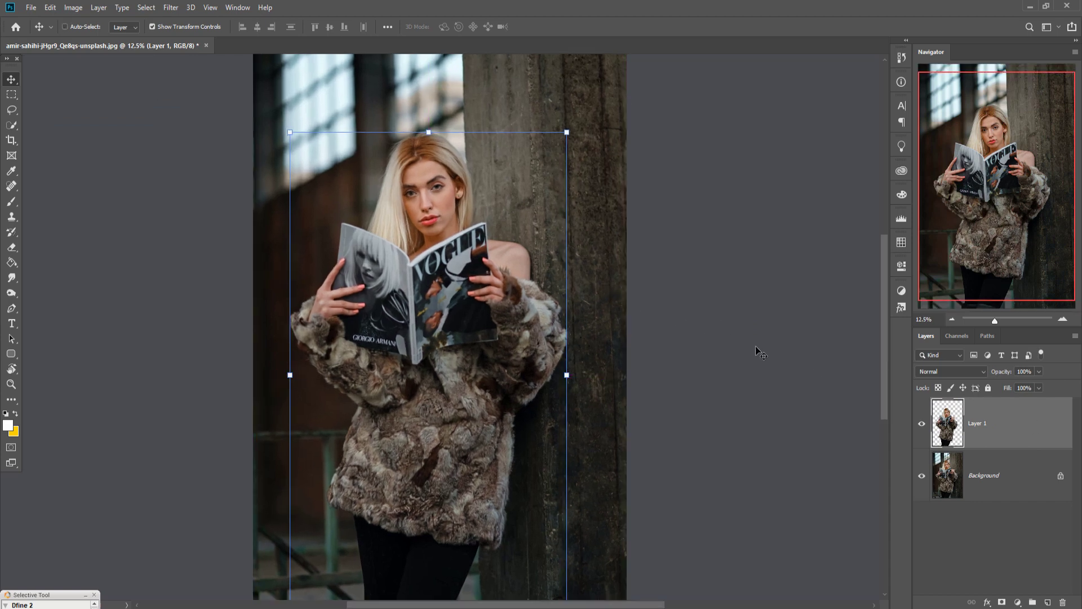
- Zoom in on the magazine and start a path at its lower corner along the bottom edge
key(ctrl+plus)
key(ctrl+minus)
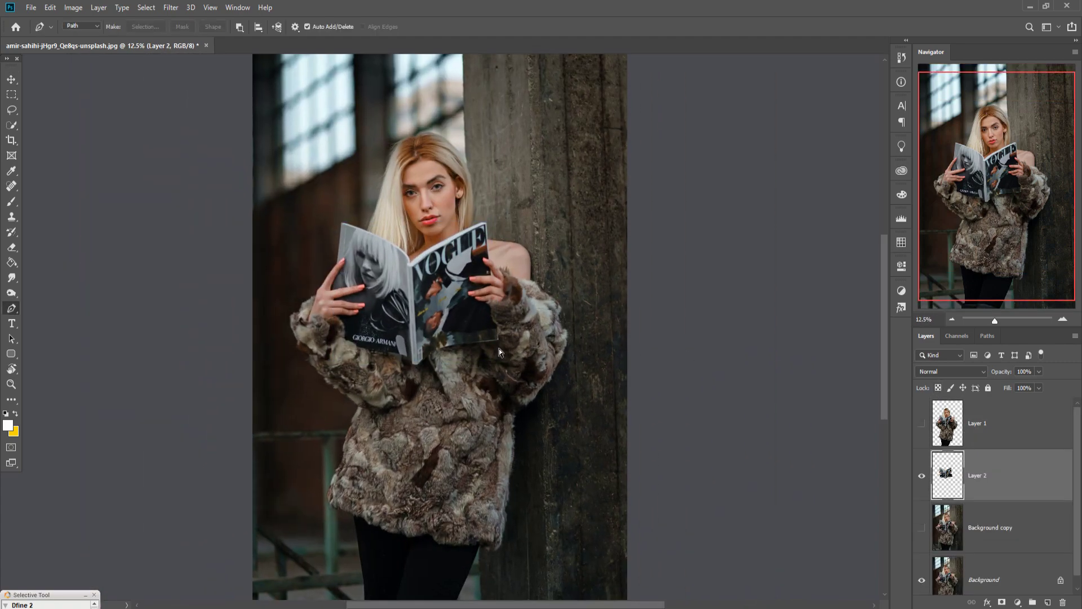
key(ctrl+plus)
key(ctrl+plus)
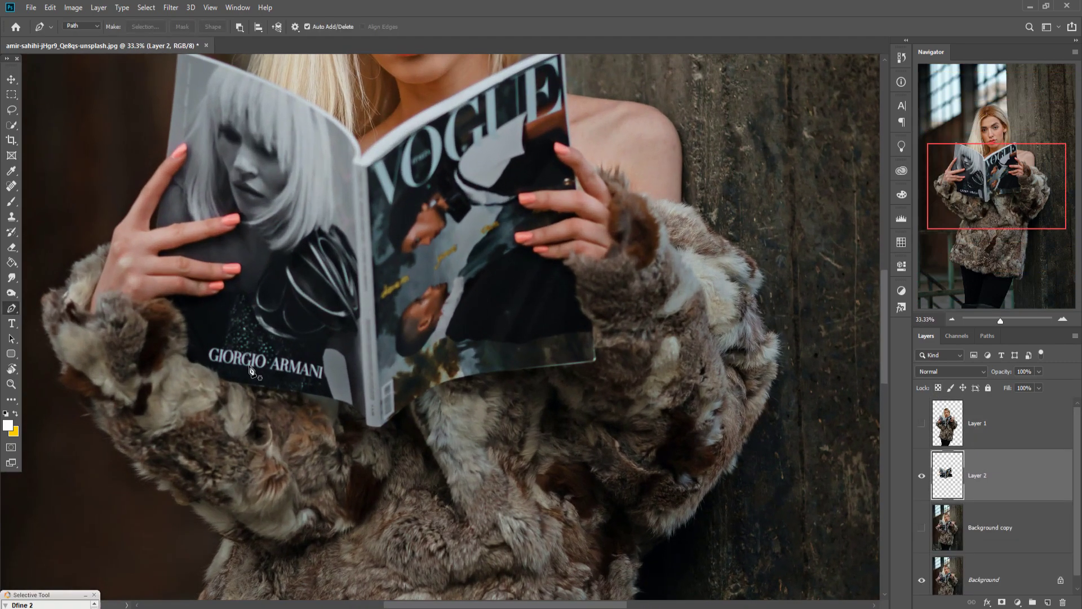
key(ctrl+plus)
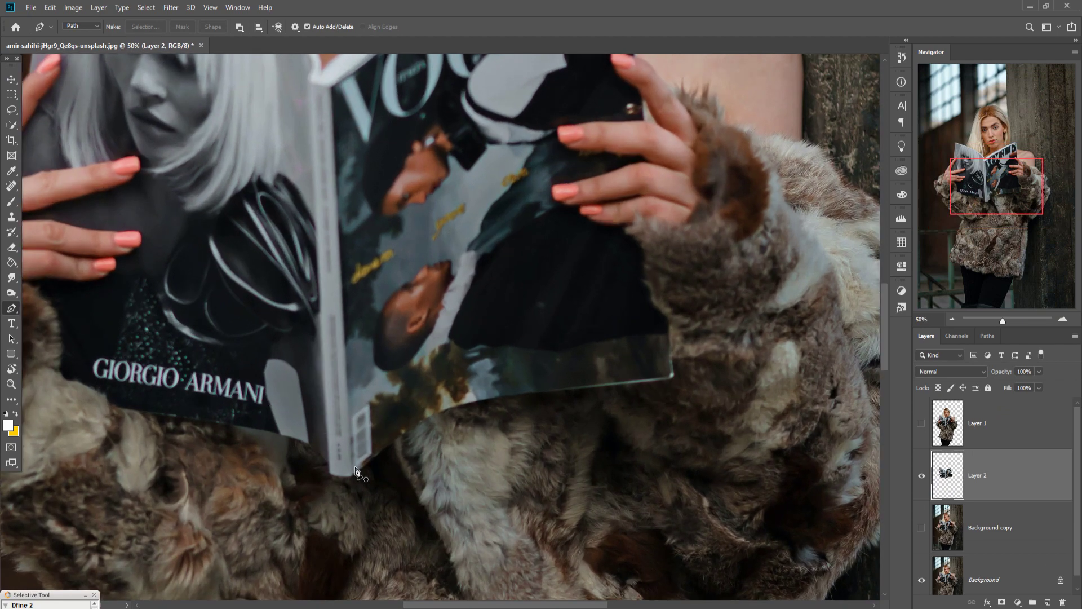
key(ctrl+plus)
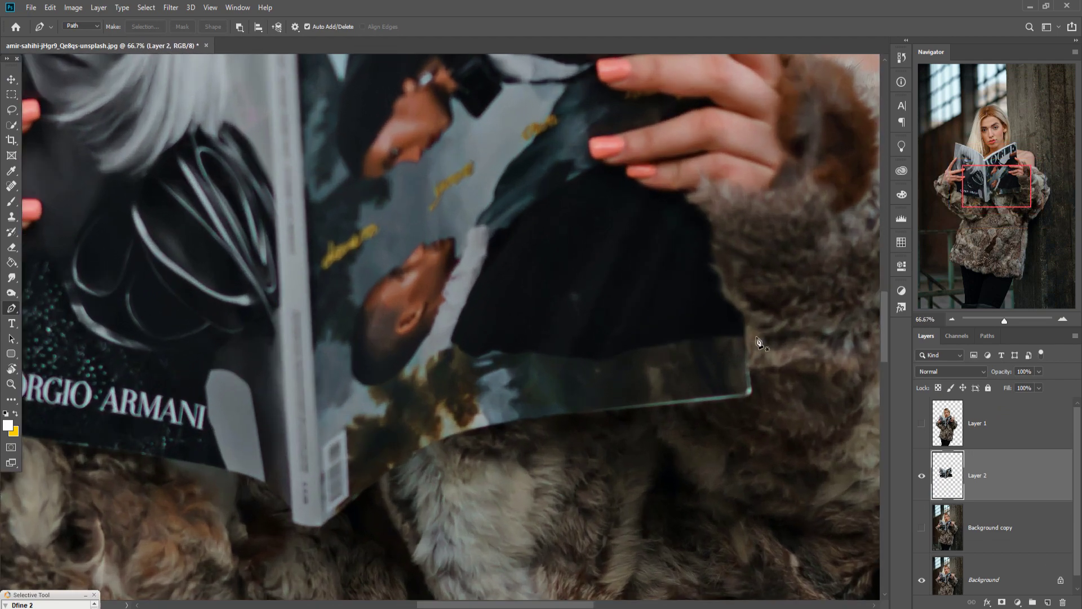
click(747, 317)
click(750, 393)
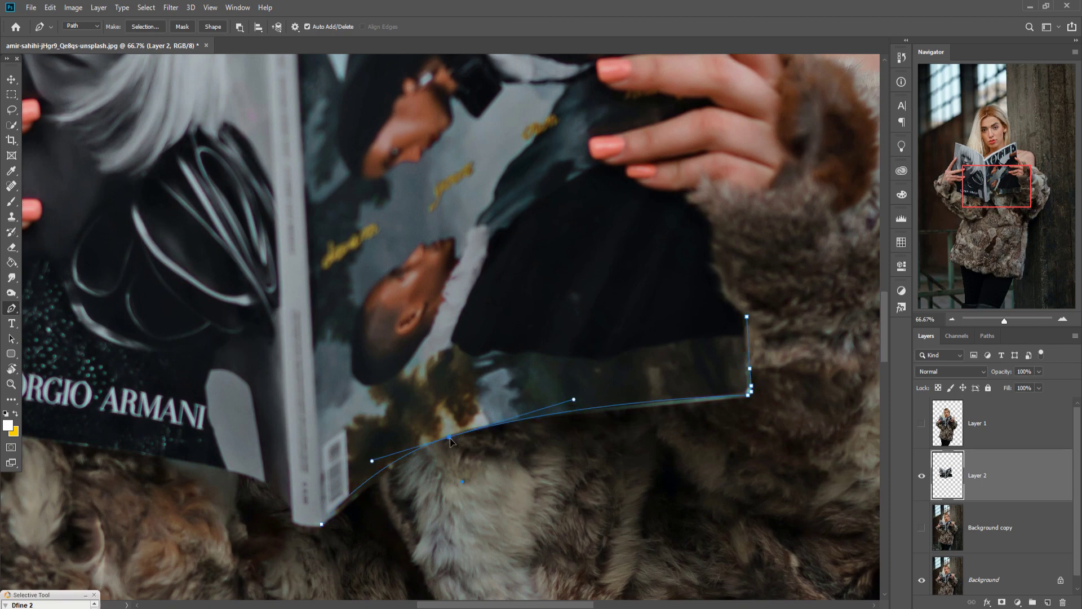
click(358, 484)
drag(358, 485, 848, 449)
- Extend the path left along the magazine's bottom edge to its left edge
click(795, 488)
click(744, 448)
click(648, 422)
click(562, 409)
click(489, 397)
click(474, 385)
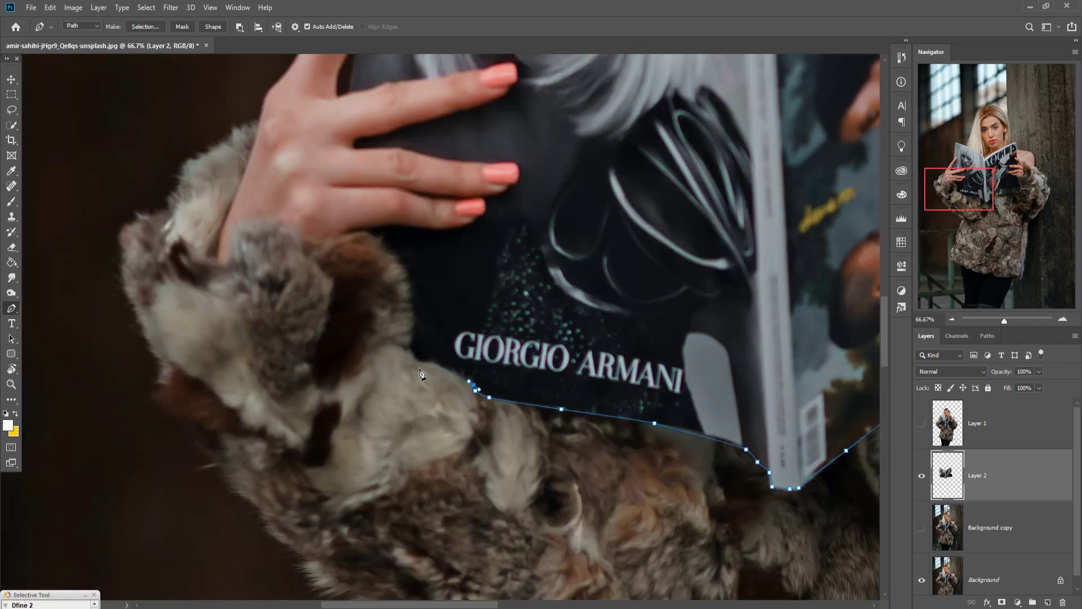
click(210, 338)
- Trace the magazine's left and top edges and align the right-edge anchor to close the outline
scroll(339, 366, up, 5)
click(415, 110)
click(781, 320)
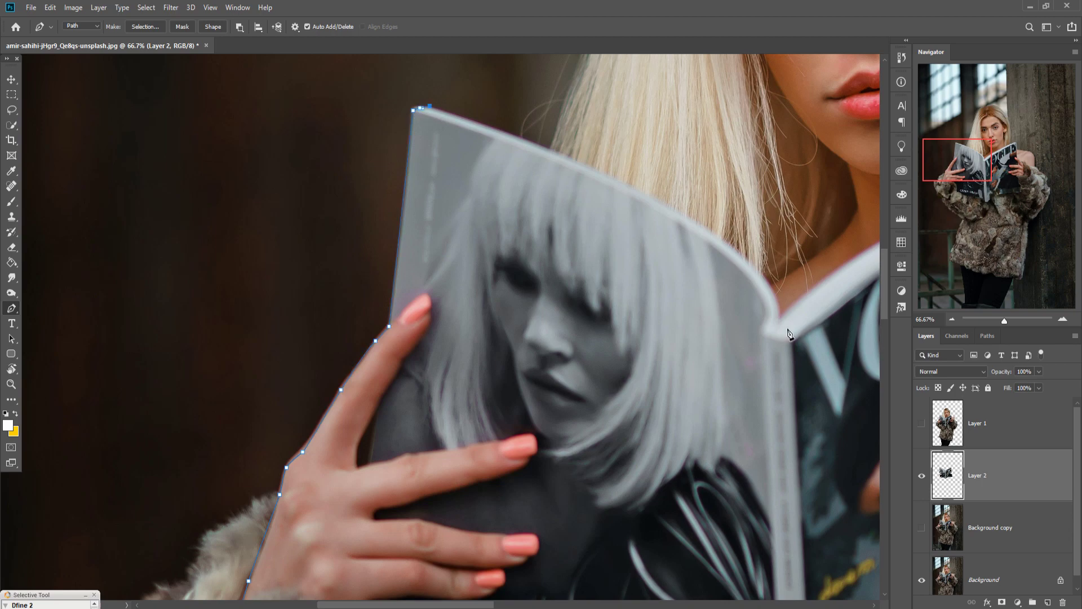
click(699, 223)
click(733, 241)
mouse_move(725, 258)
mouse_down()
mouse_move(498, 146)
mouse_move(527, 291)
mouse_up()
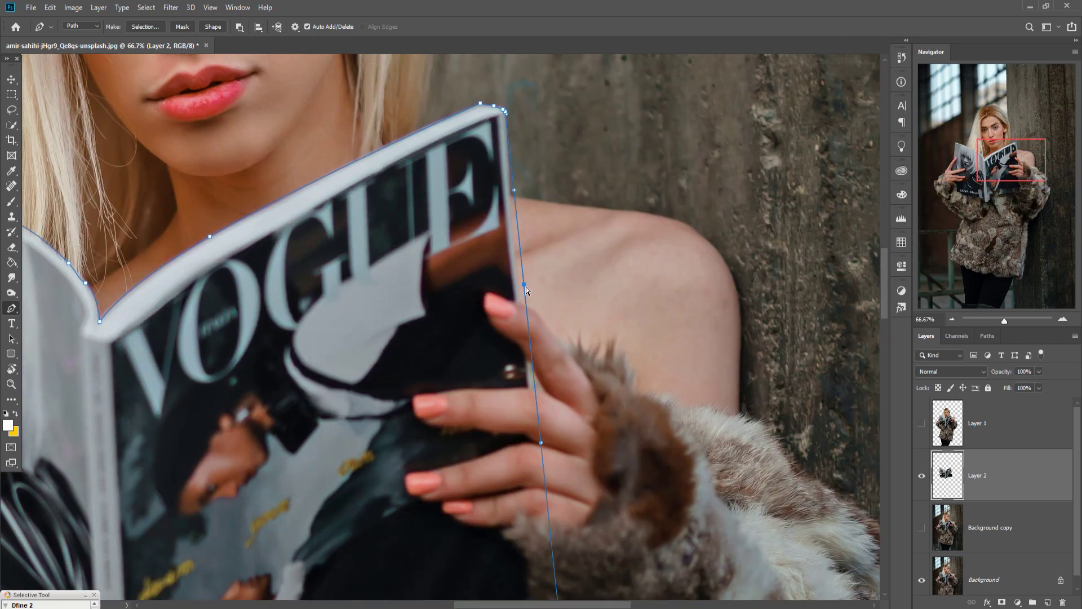
drag(526, 288, 520, 291)
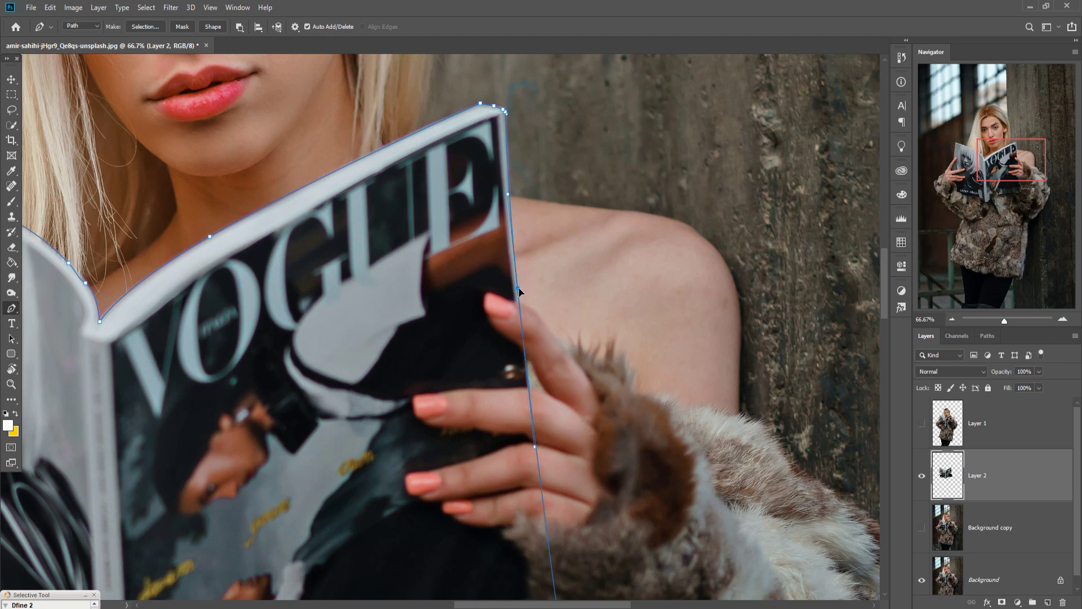
key(ctrl+0)
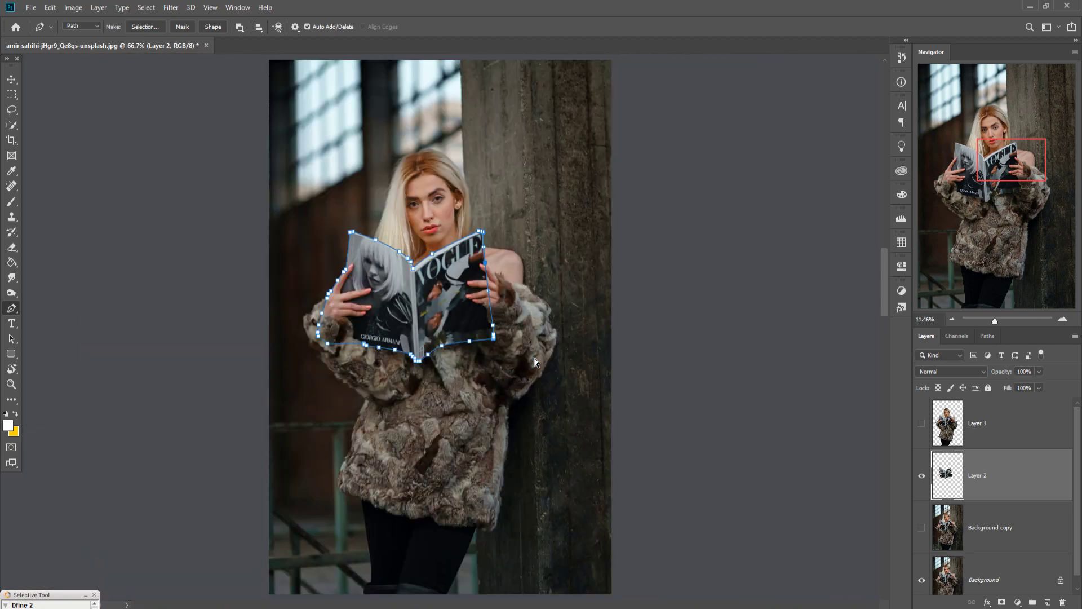
- Turn the magazine path into a selection and invert it to isolate the magazine
right_click(463, 282)
click(499, 332)
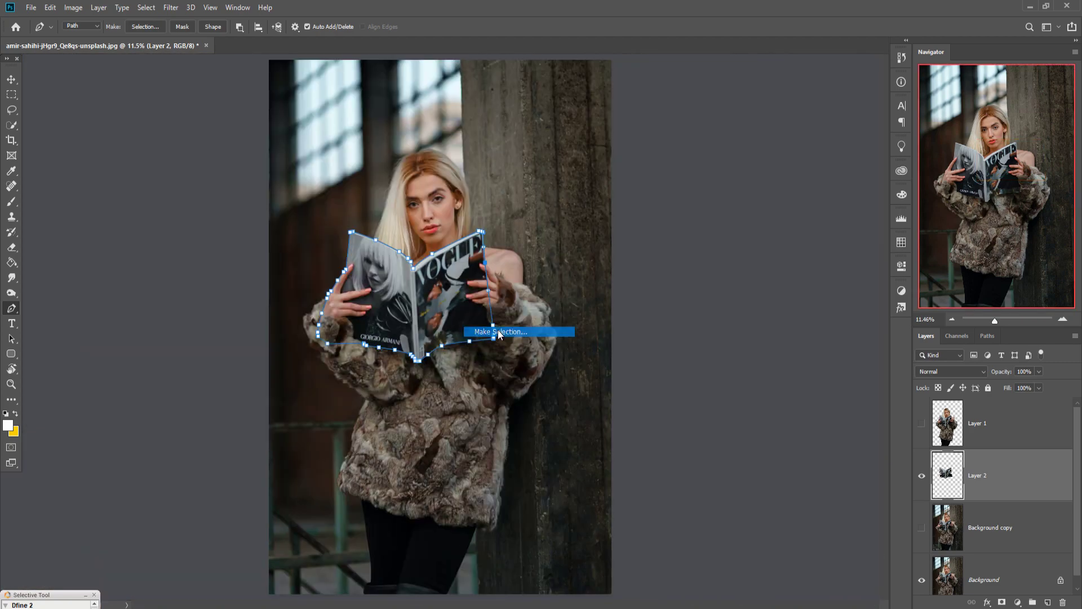
click(597, 179)
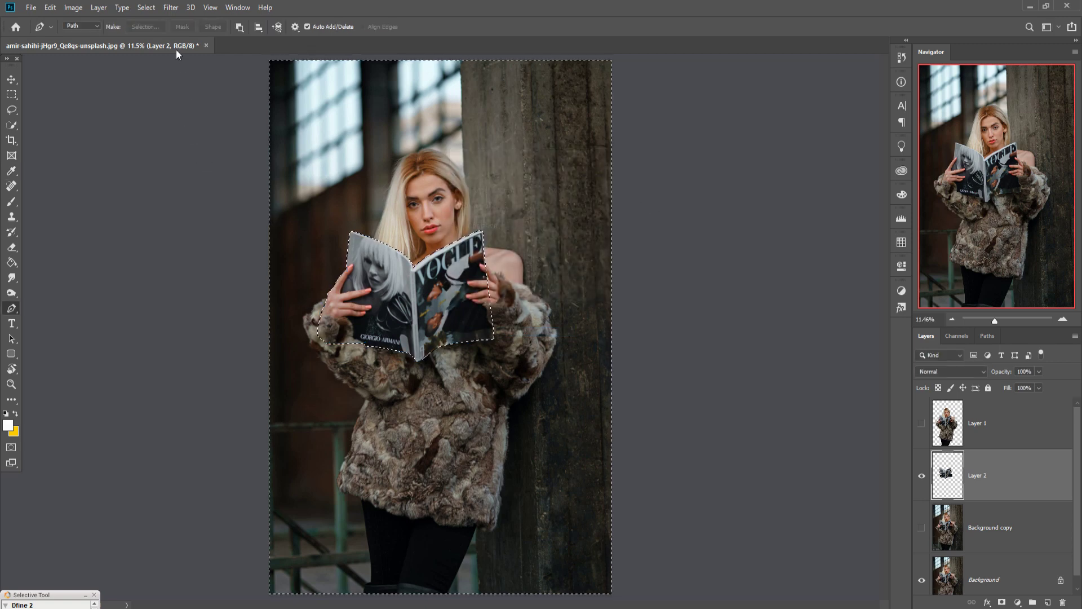
click(146, 8)
click(164, 54)
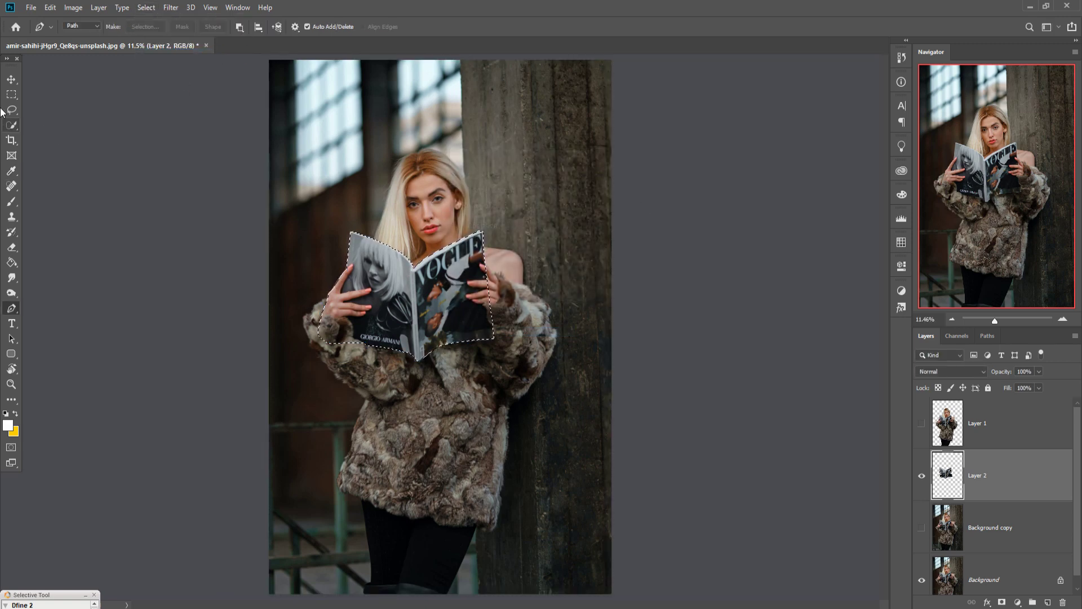
click(12, 79)
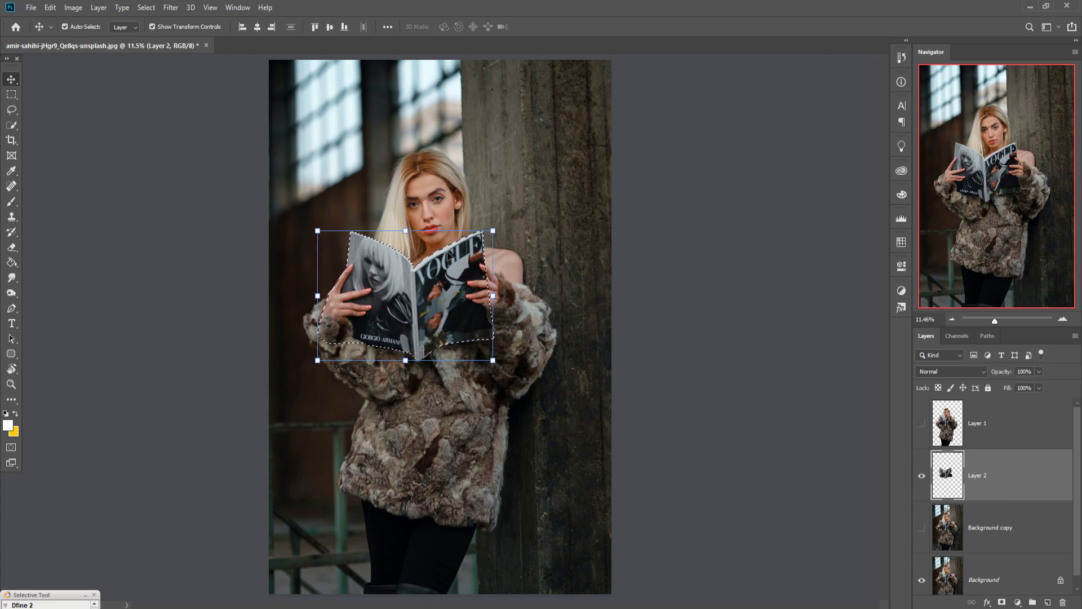
- Show Layer 1, copy the magazine and paste it onto Layer 3, nudging it into place
click(922, 423)
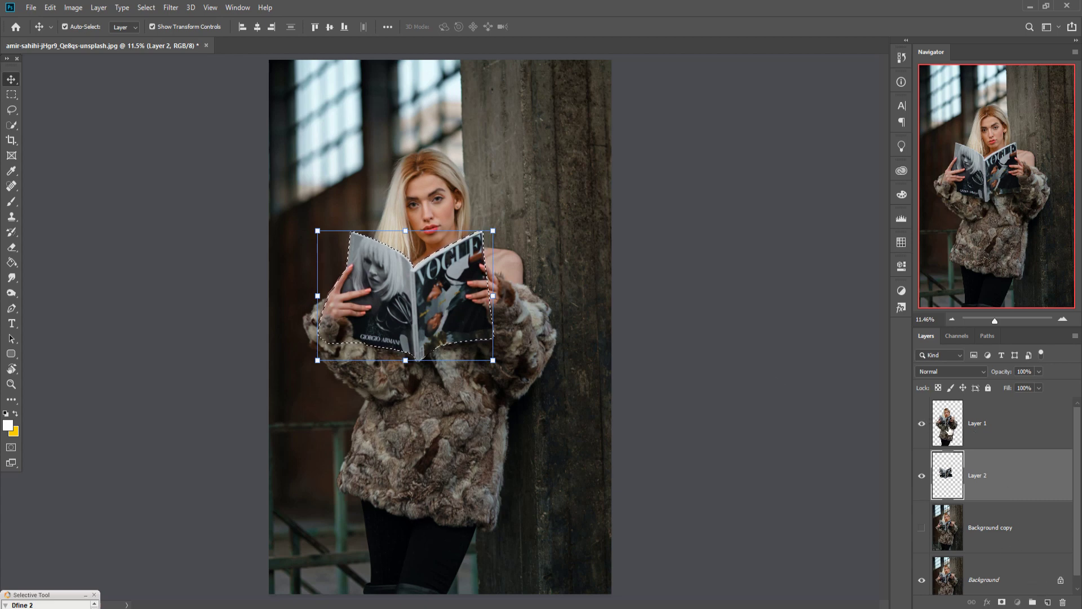
click(950, 430)
click(51, 8)
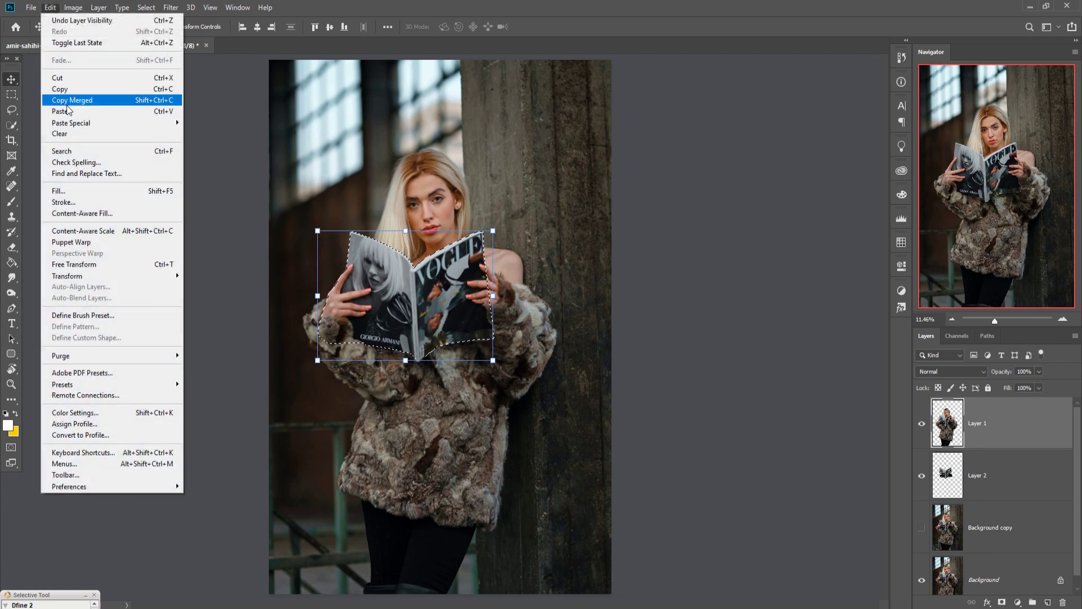
click(59, 90)
click(51, 7)
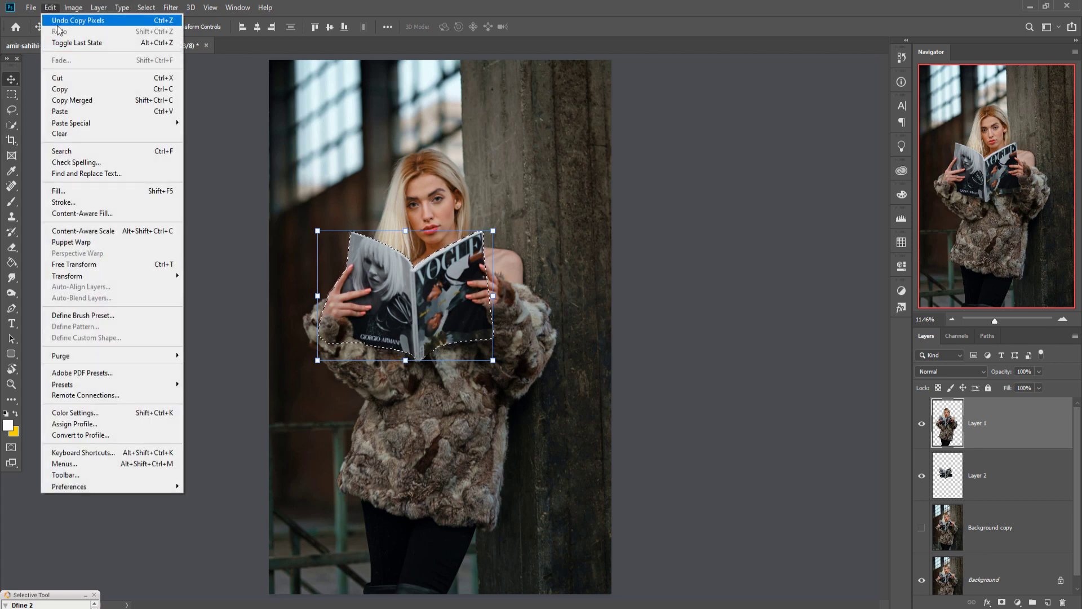
click(61, 112)
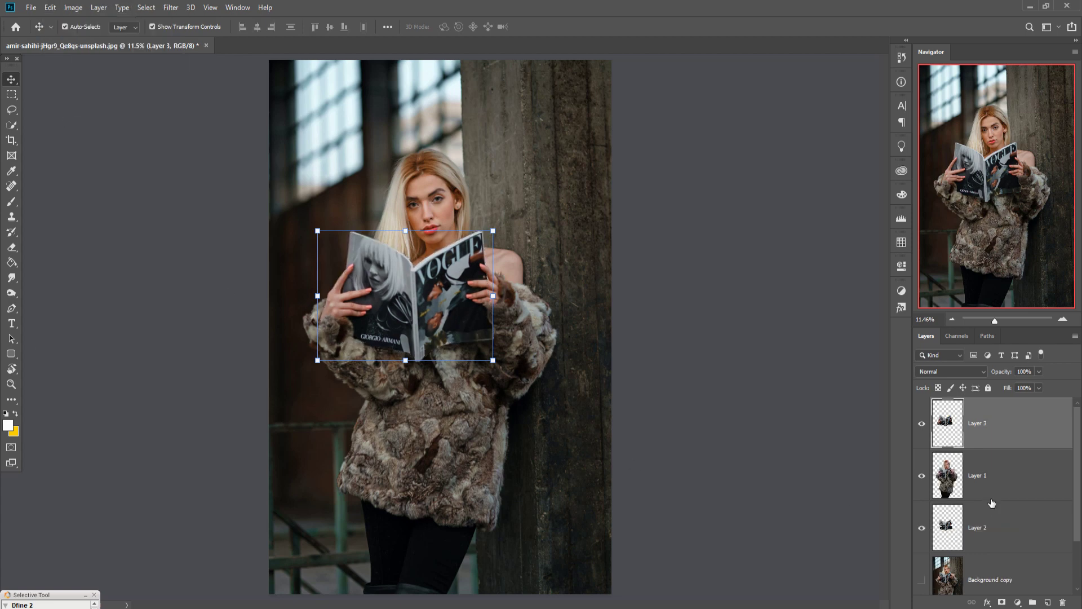
key(shift+Down)
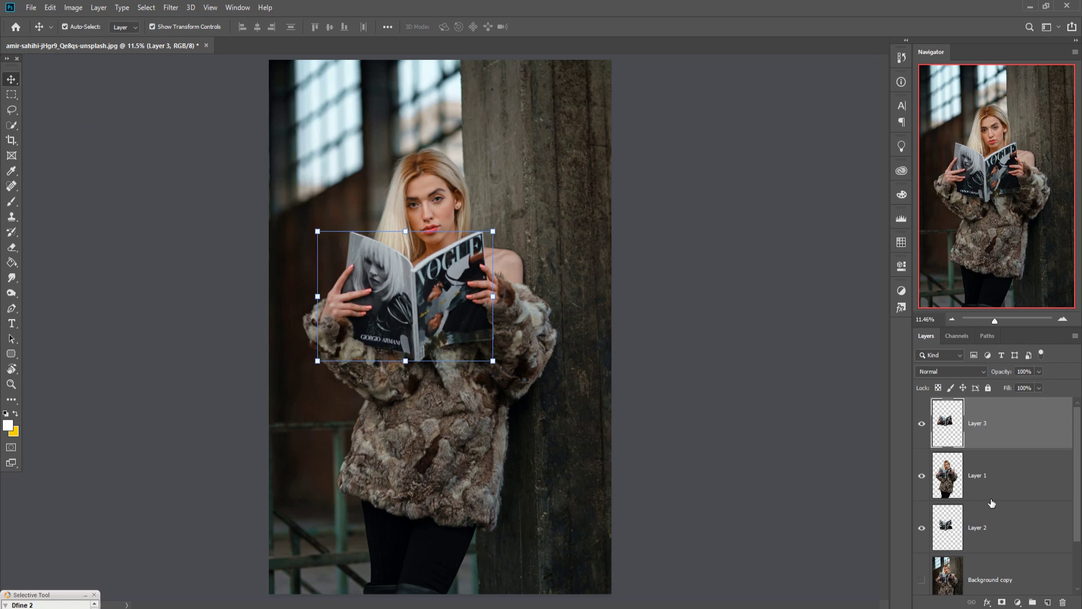
key(Left)
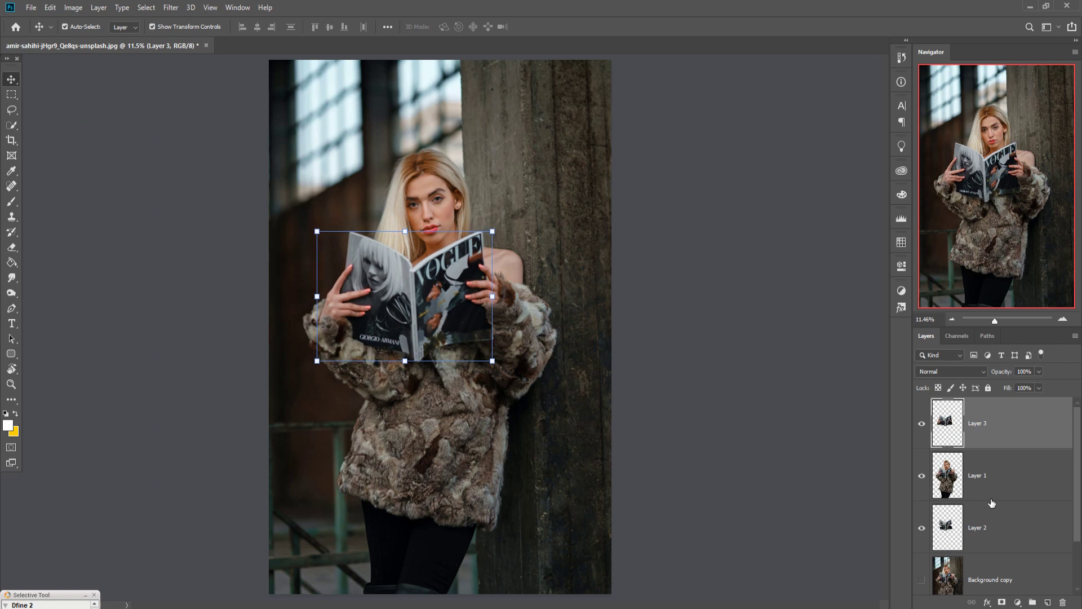
key(Up)
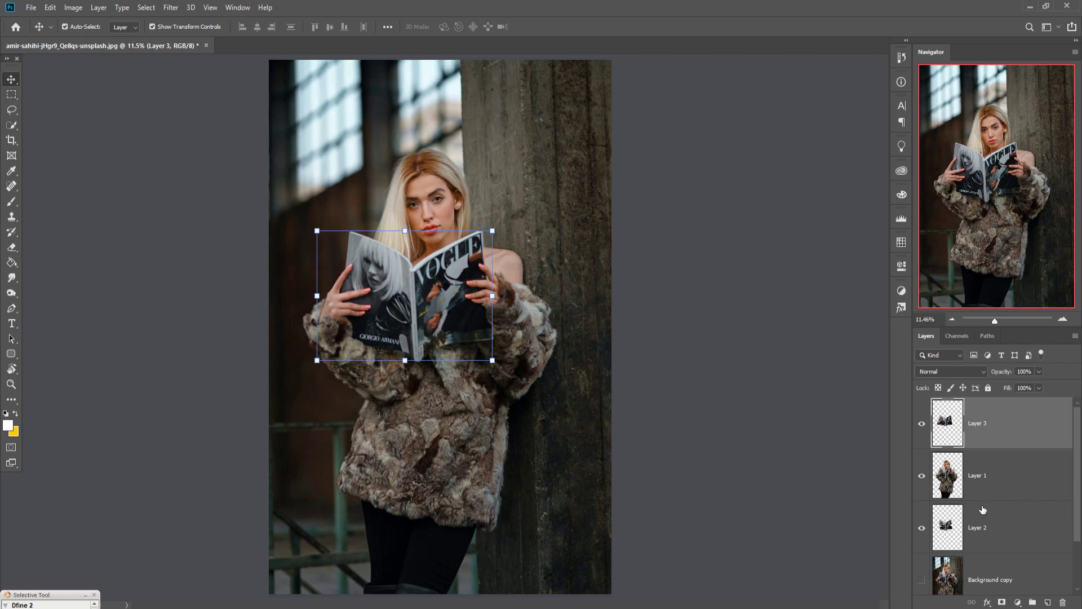
- Select the Background copy layer and make it visible
click(983, 485)
scroll(1001, 541, down, 1)
click(992, 524)
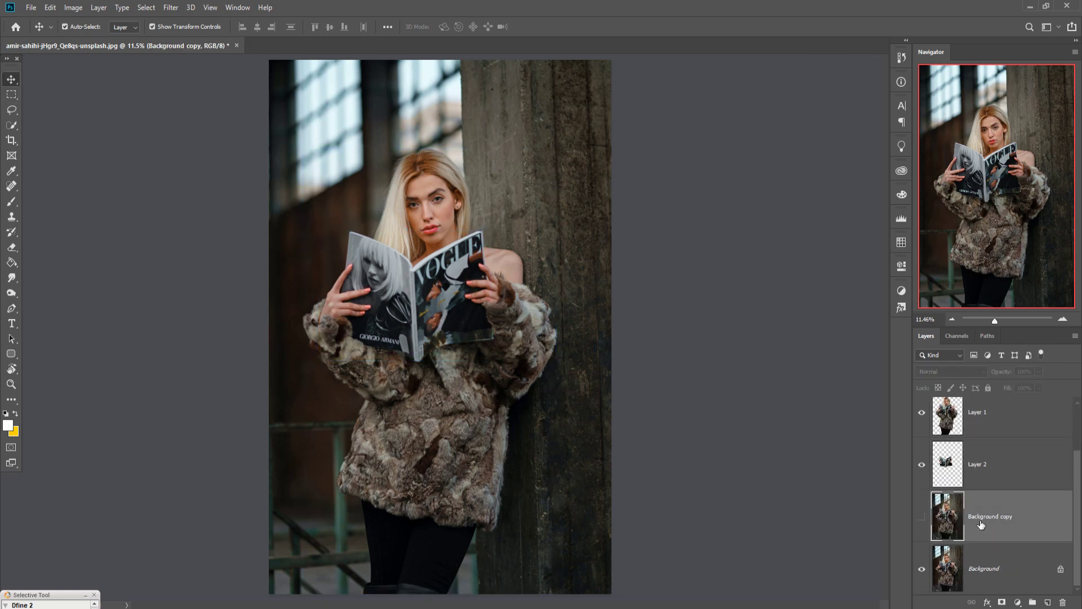
click(923, 519)
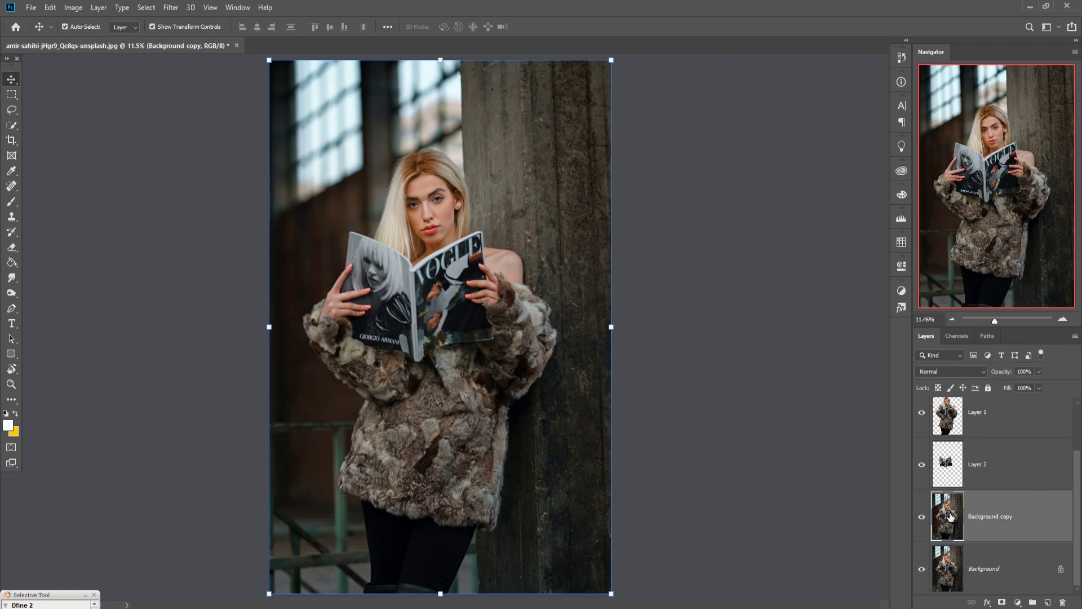
click(171, 8)
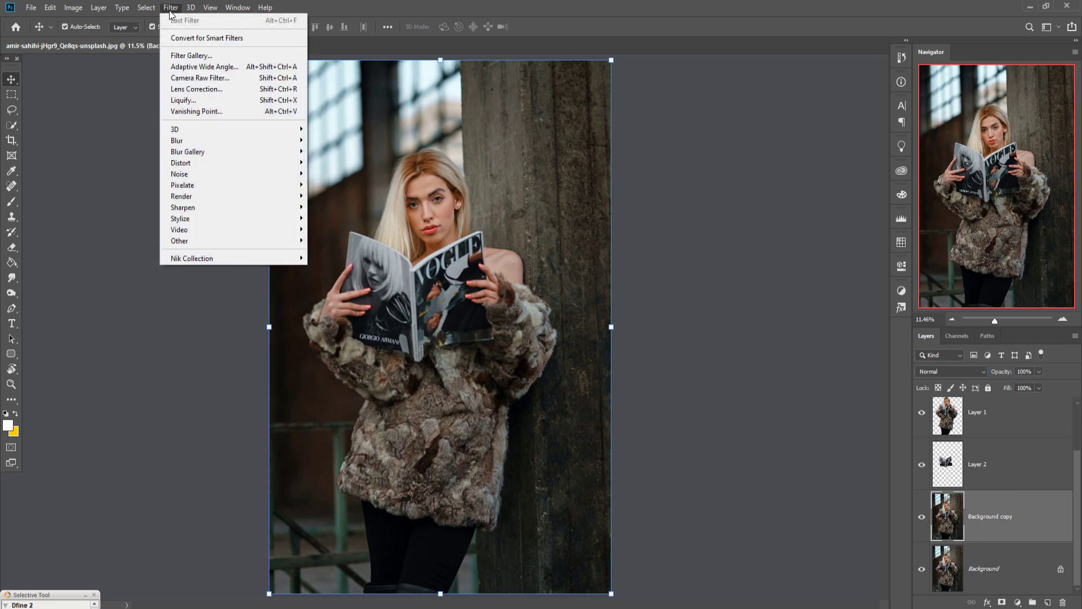
- Set Camera Raw Exposure to -2.15 and Contrast -29 on Background copy
click(178, 79)
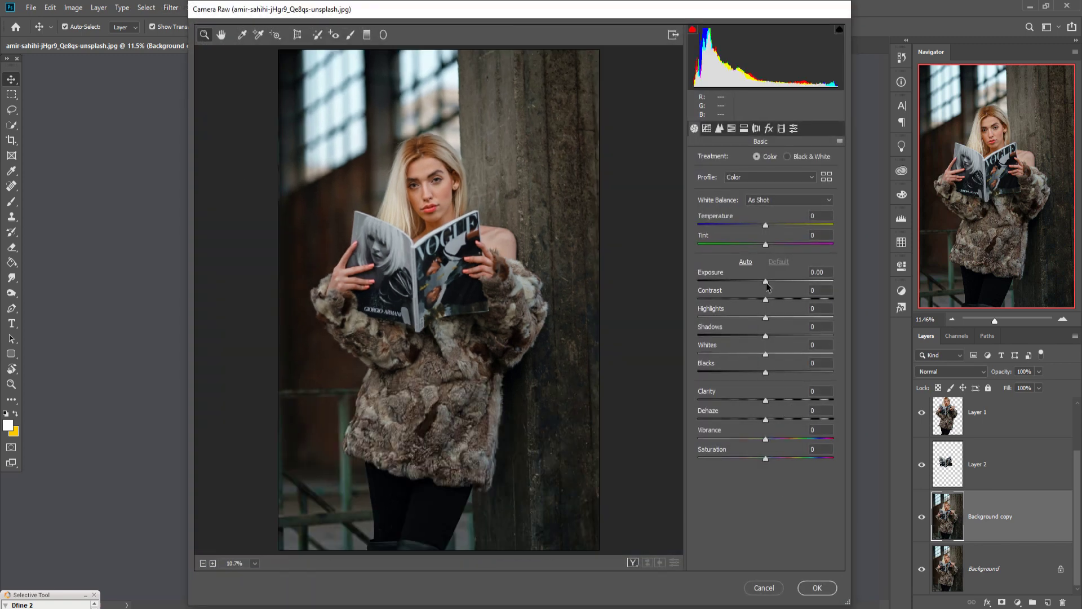
drag(767, 281, 736, 283)
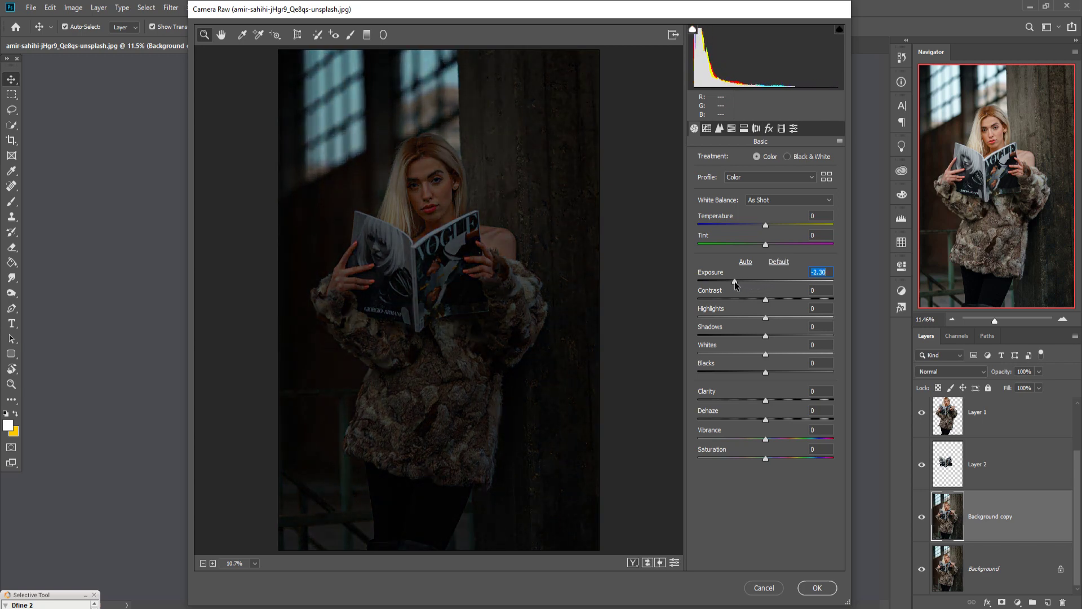
drag(735, 282, 757, 300)
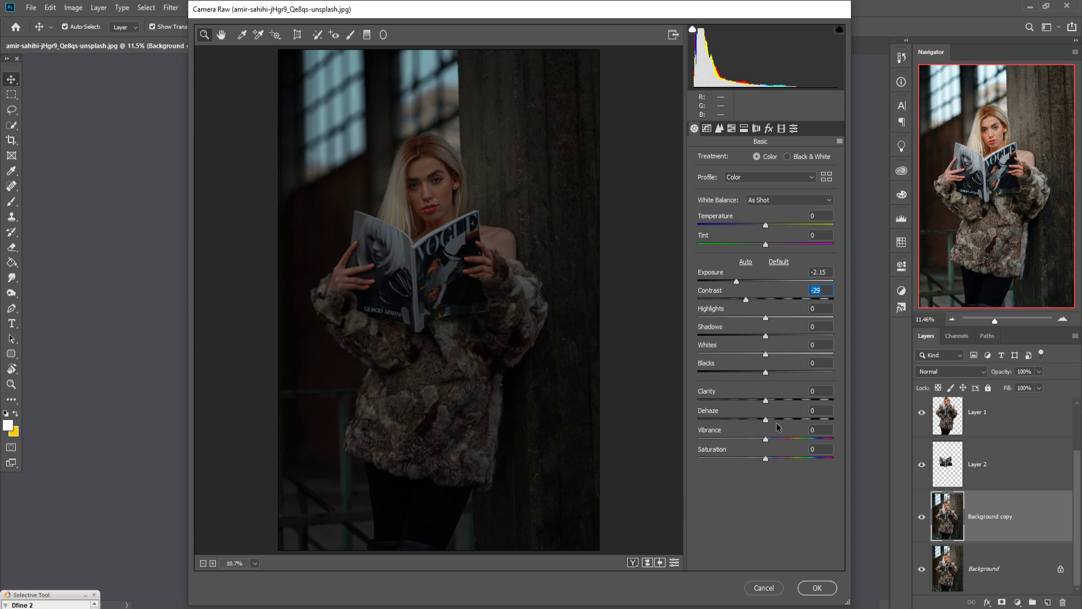
- Lower the tone curve to Highlights -42, Lights -49, Darks -35, Shadows -3, and apply
click(720, 128)
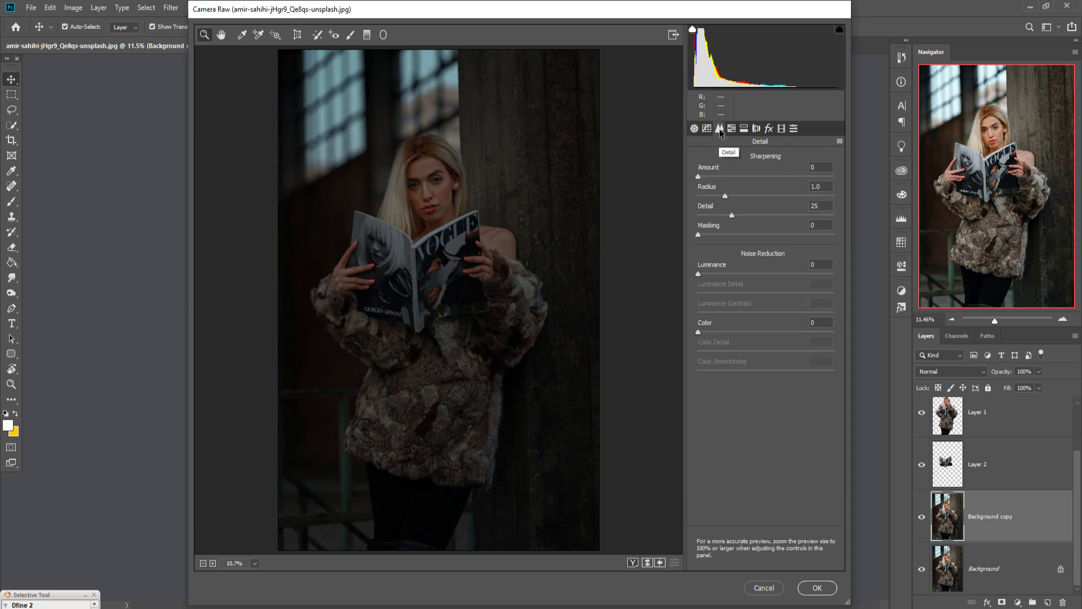
click(708, 128)
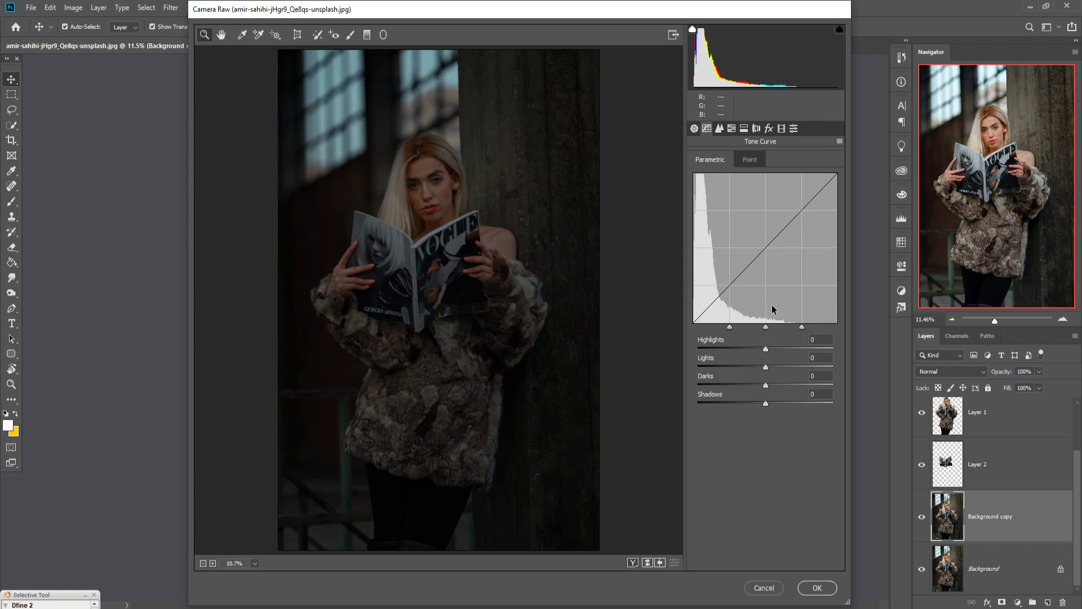
mouse_move(766, 348)
mouse_down()
mouse_move(738, 349)
mouse_move(733, 366)
mouse_up()
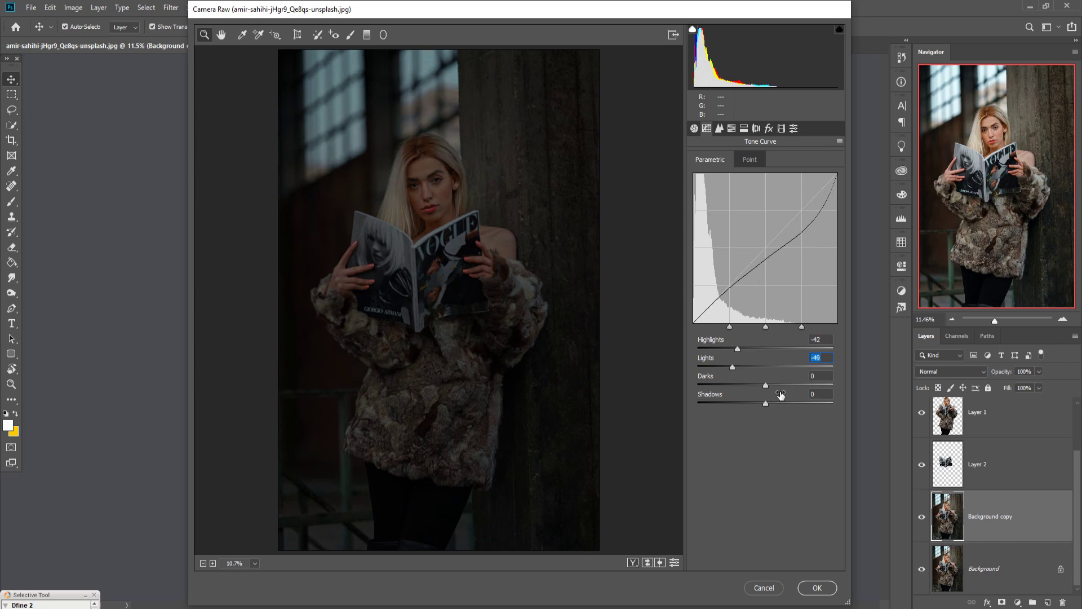
drag(767, 385, 742, 386)
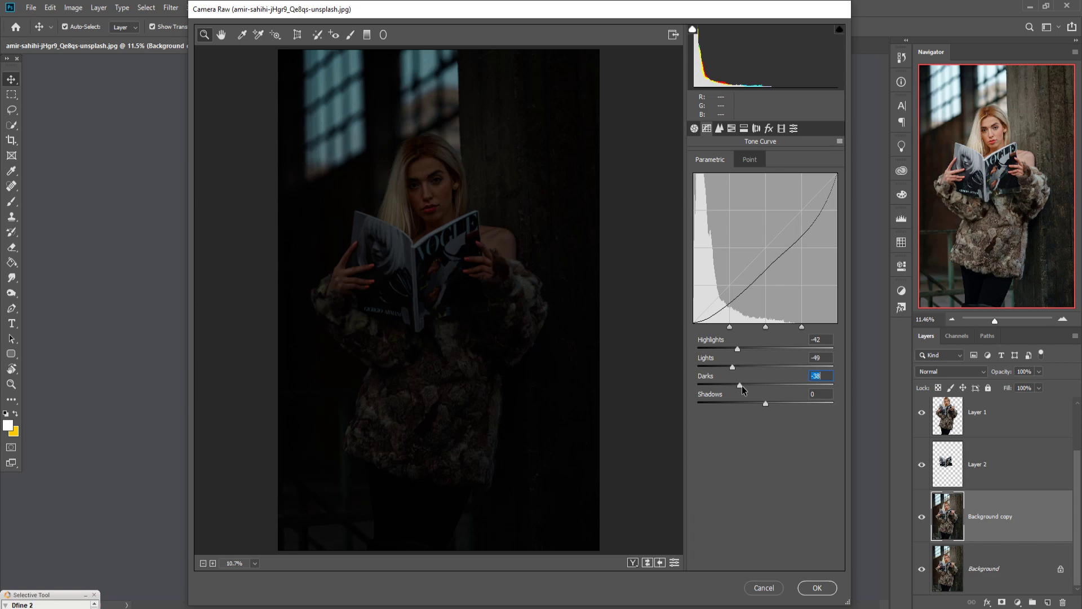
drag(742, 385, 740, 385)
drag(766, 403, 742, 384)
click(810, 591)
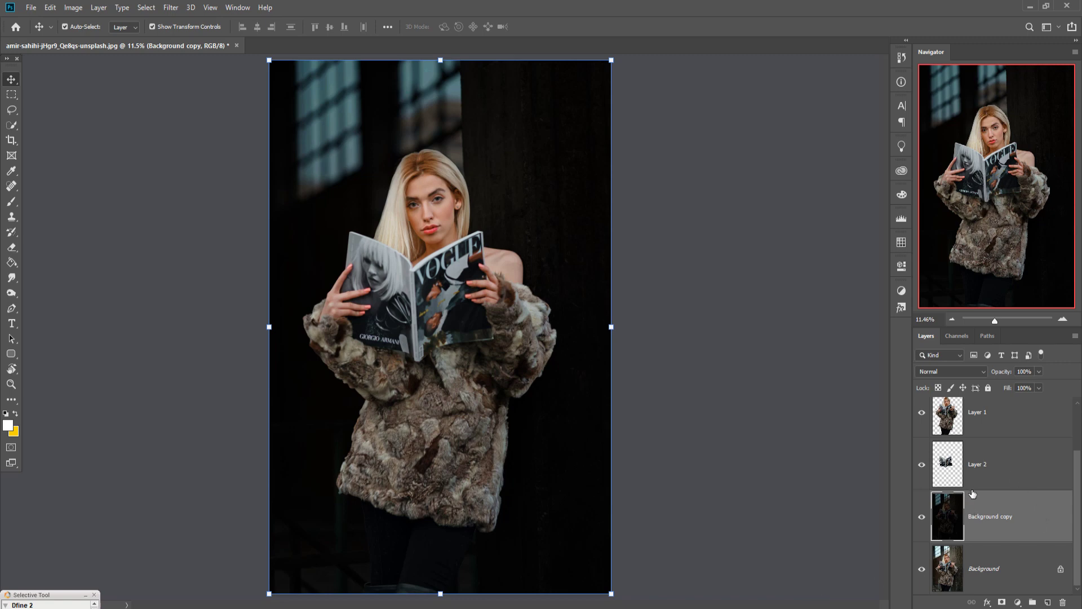
- Add a new Layer 4 and set up the Brush tool with black (000000) as foreground
click(1048, 602)
click(14, 207)
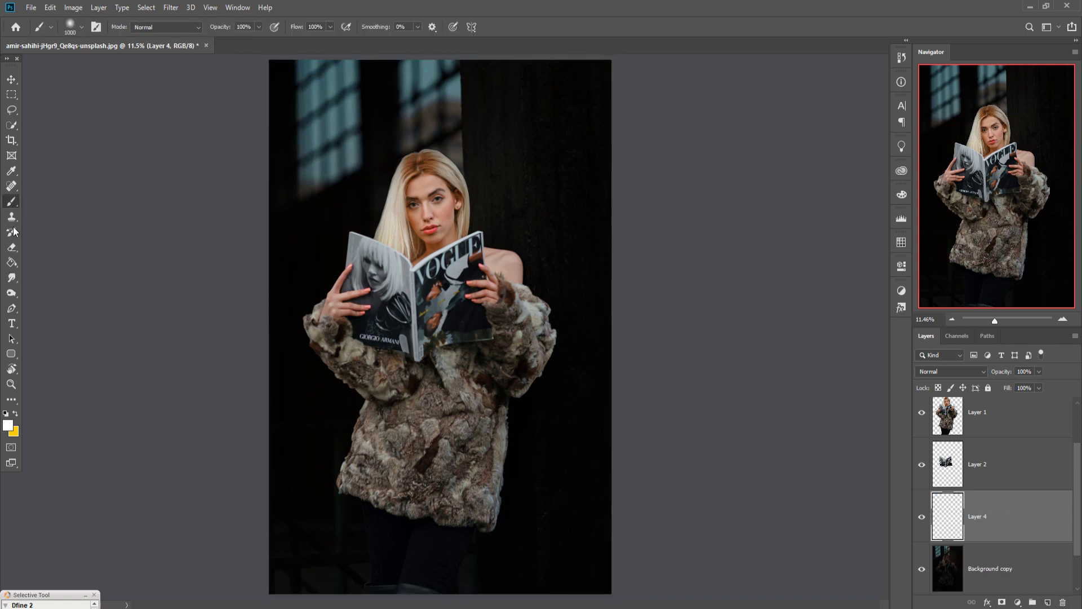
click(7, 426)
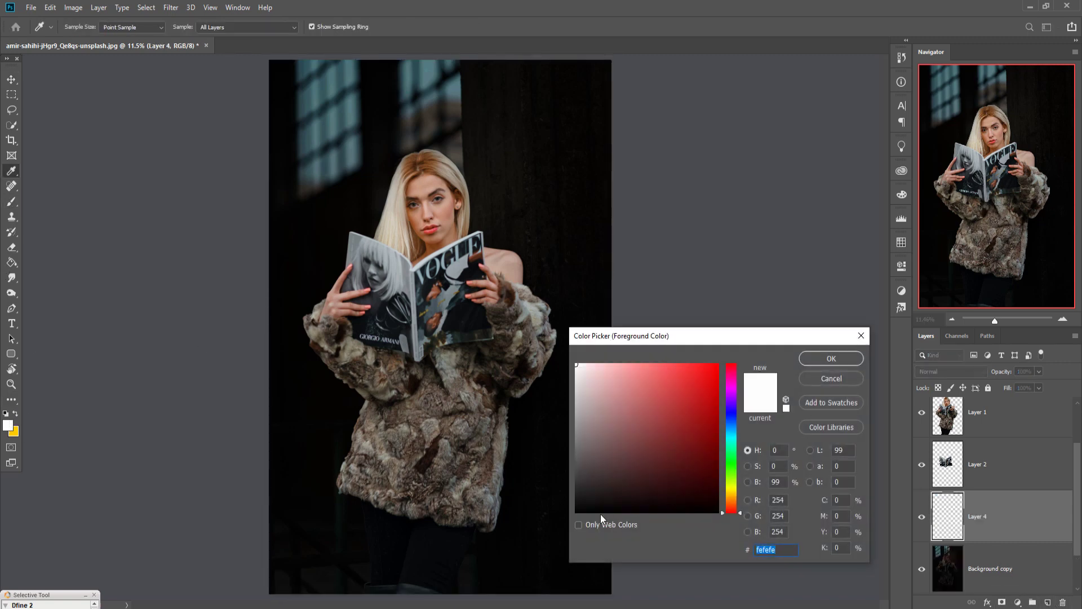
text(000000)
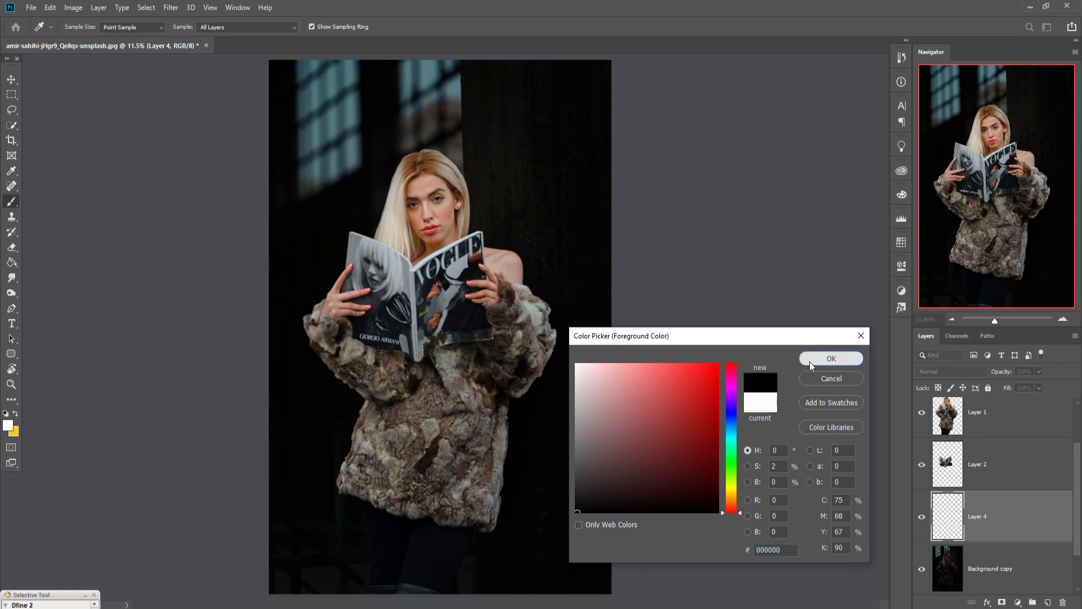
click(831, 358)
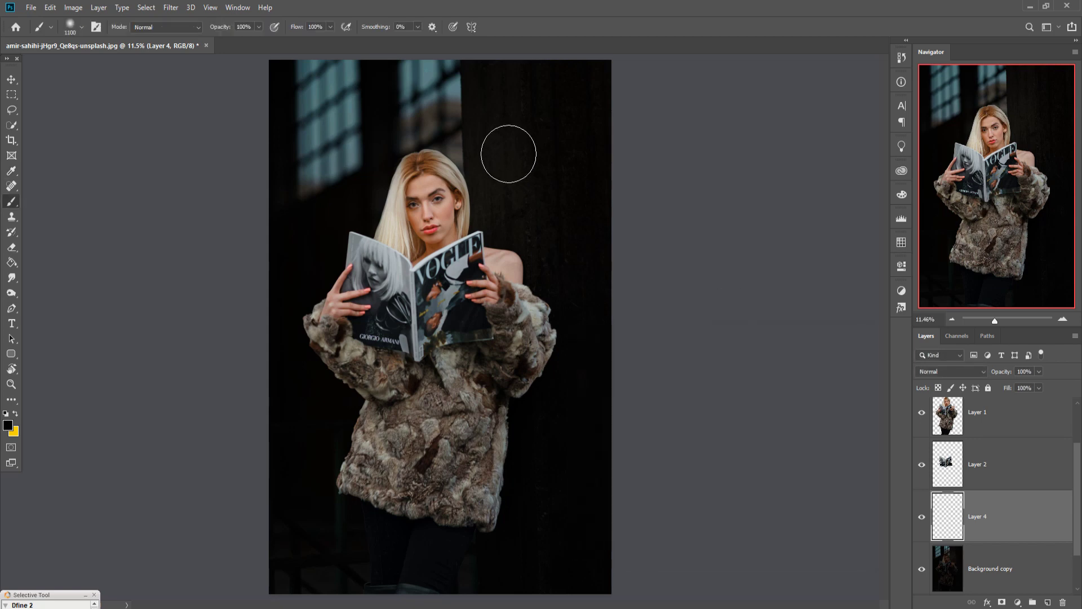
- Enlarge the soft brush to about 4100 at 25% opacity and paint the background dark
key(bracketright)
key(bracketright)
key(bracketright)
key(bracketright)
key(bracketright)
key(bracketright)
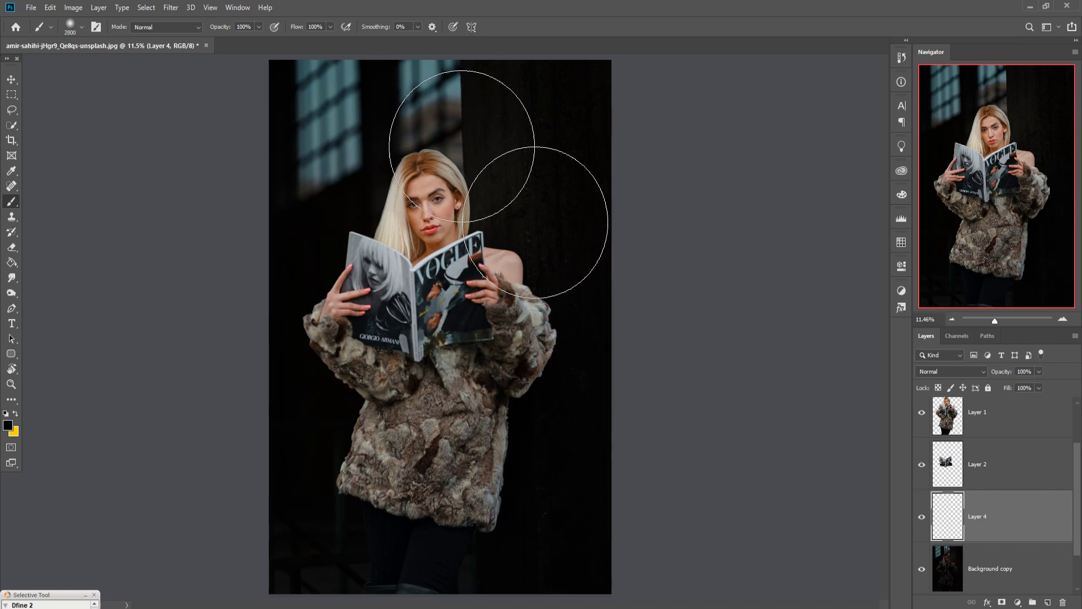
key(bracketright)
key(bracketright)
key(bracketright)
key(bracketright)
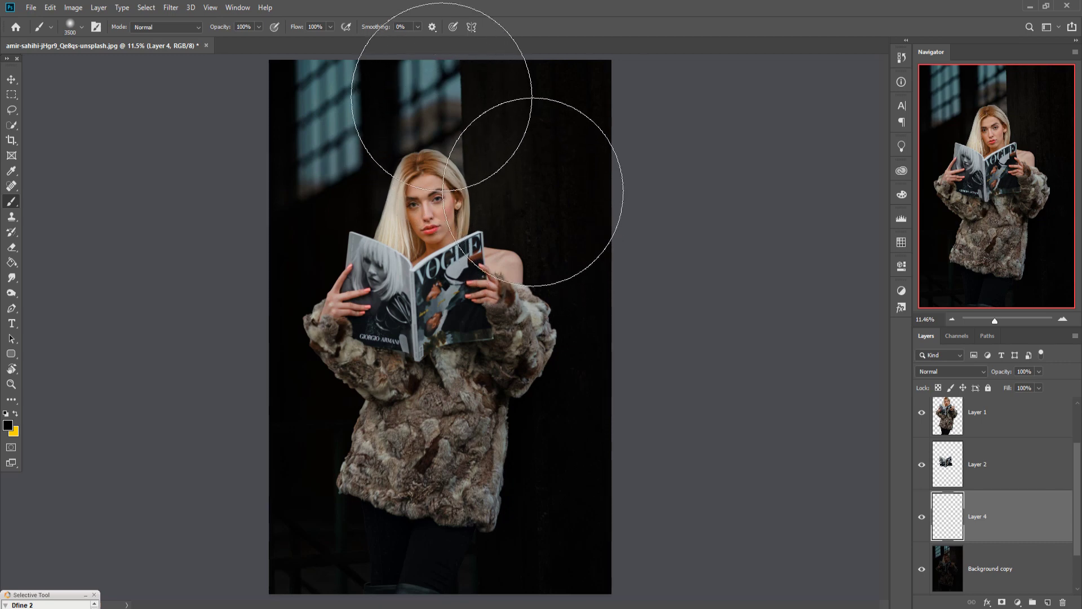
key(bracketright)
key(bracketright)
key(bracketright)
key(bracketright)
key(bracketright)
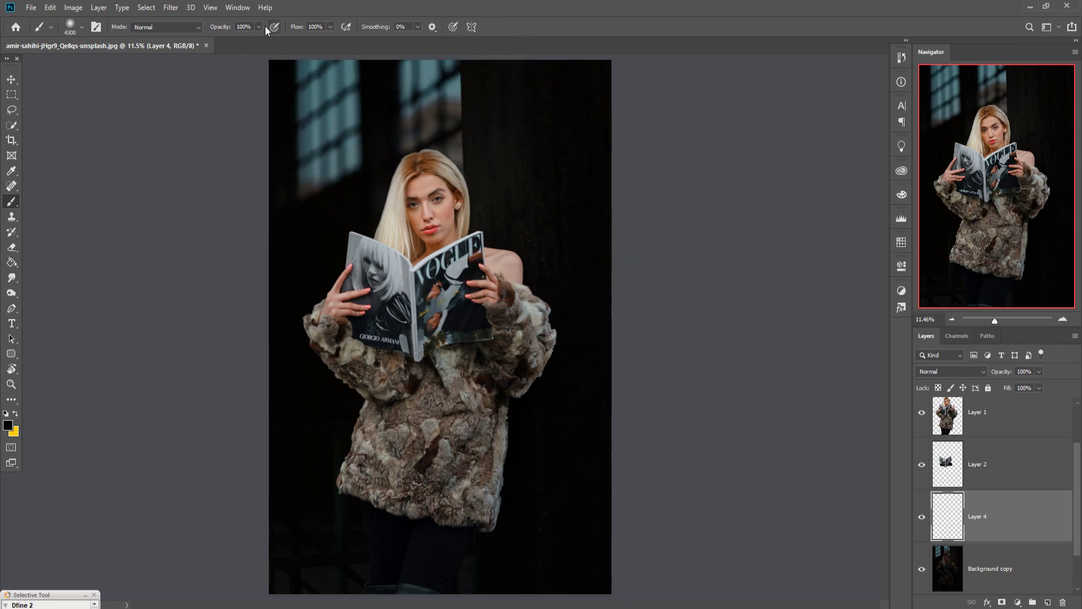
click(259, 26)
drag(261, 39, 220, 40)
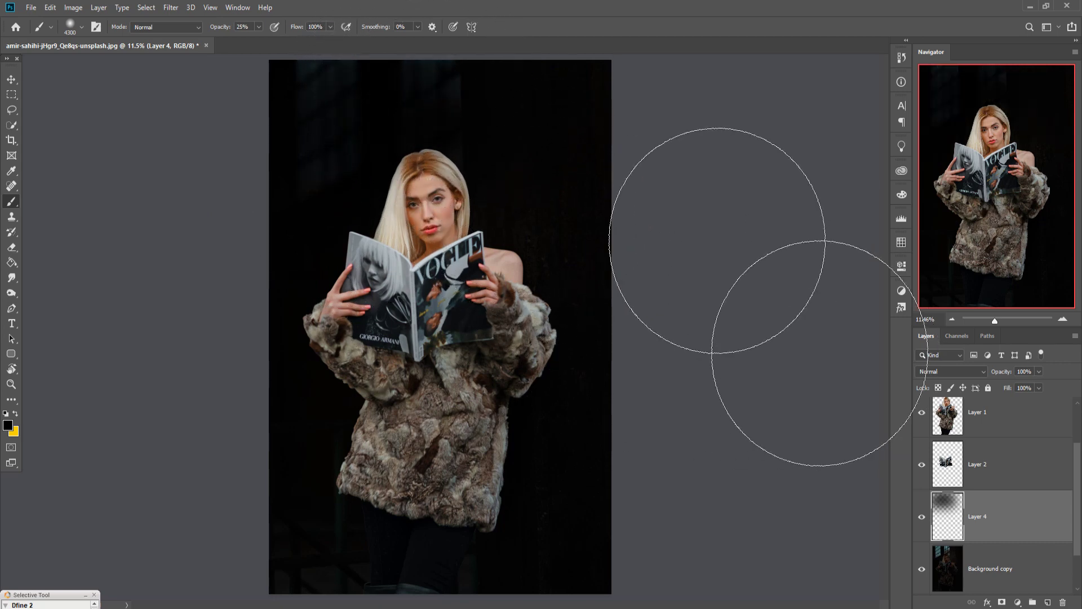
click(11, 78)
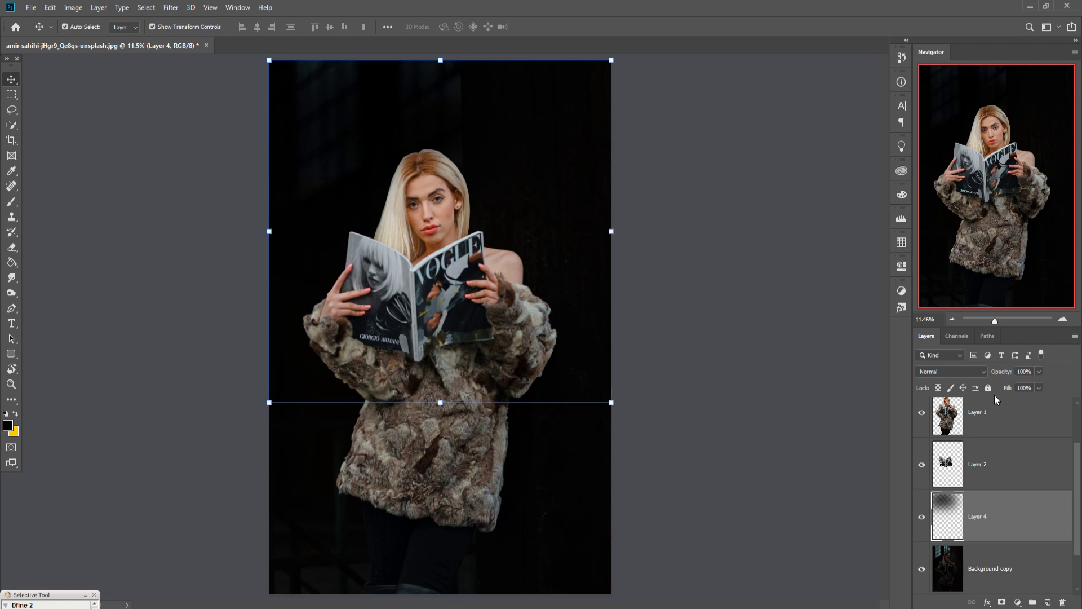
- Darken Layer 1 in Camera Raw: Exposure -1.60, Contrast +17, Highlights -23, Lights -19, Darks -20
click(997, 416)
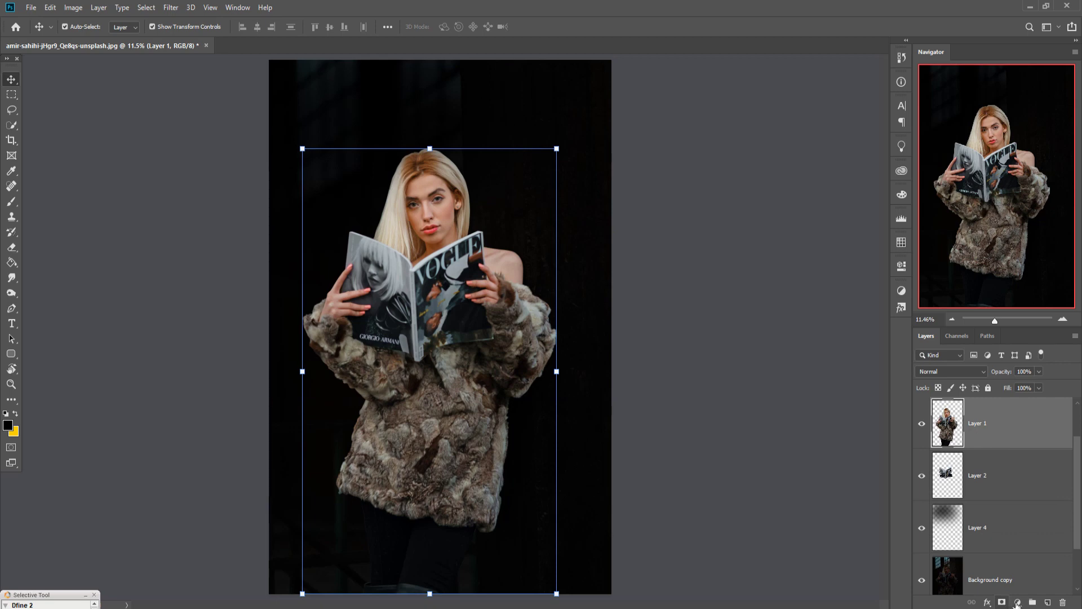
click(148, 8)
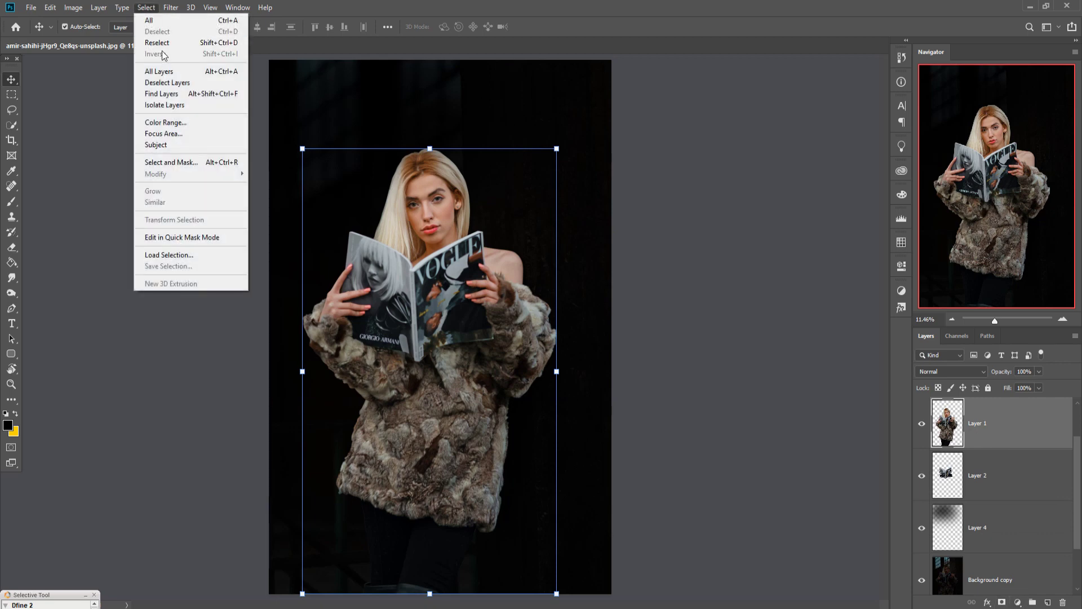
mouse_move(171, 7)
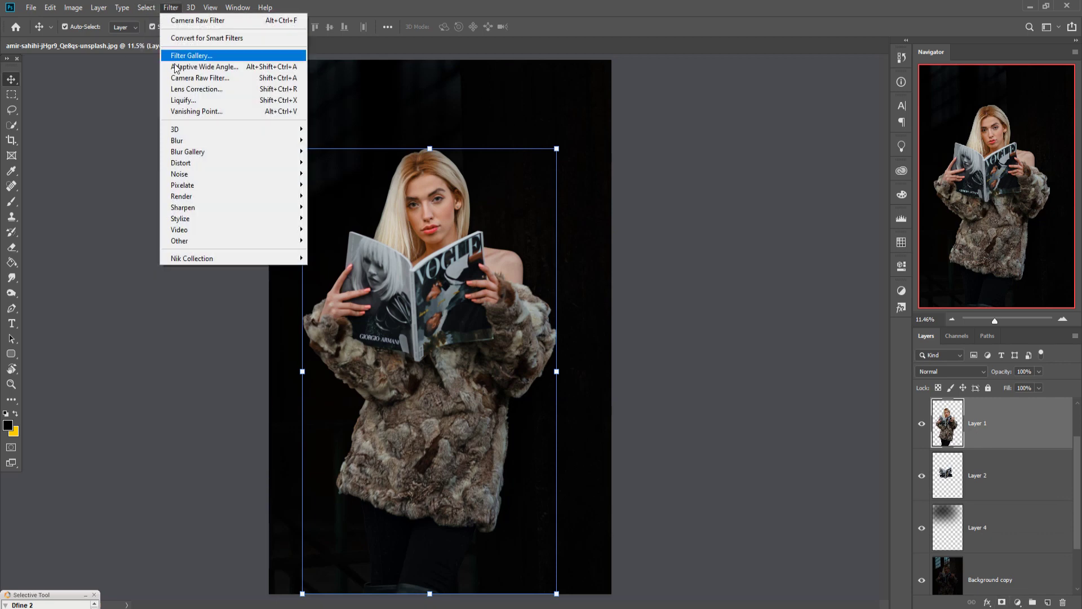
click(192, 78)
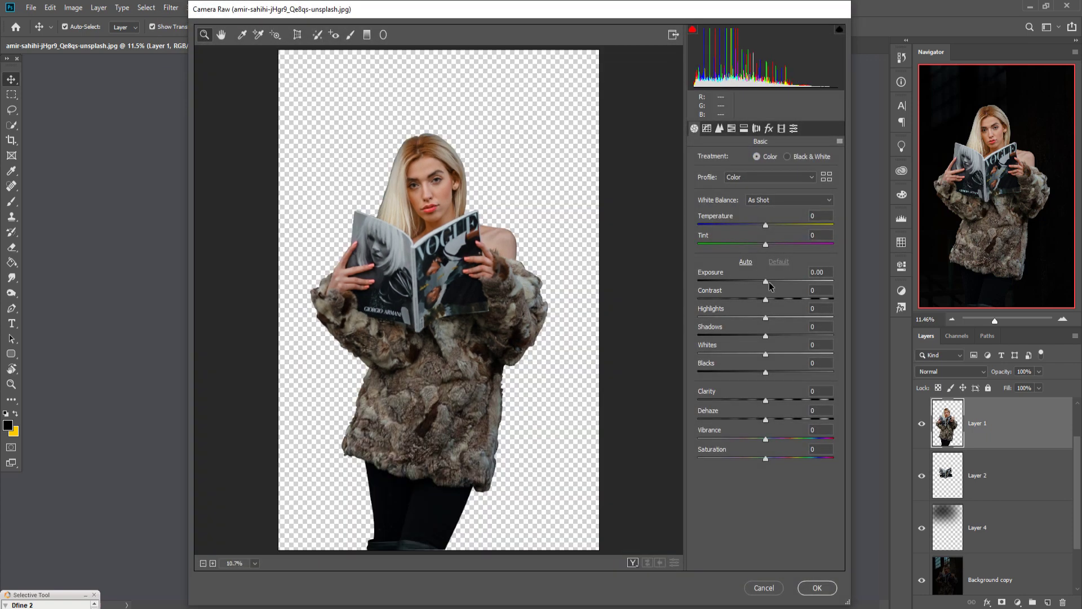
mouse_move(767, 282)
mouse_down()
mouse_move(739, 282)
mouse_move(777, 299)
mouse_up()
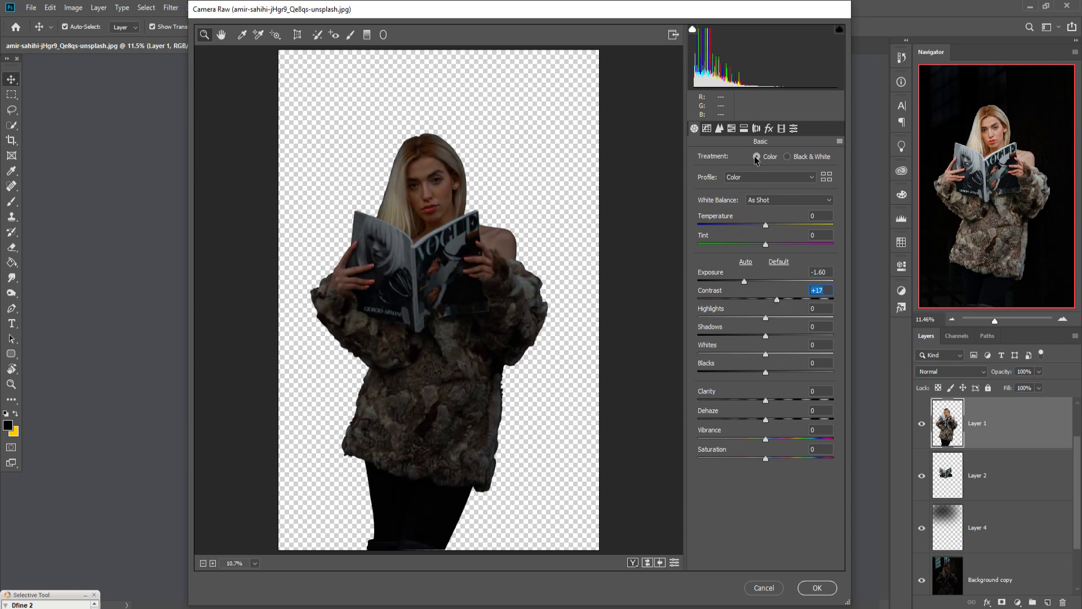
click(718, 130)
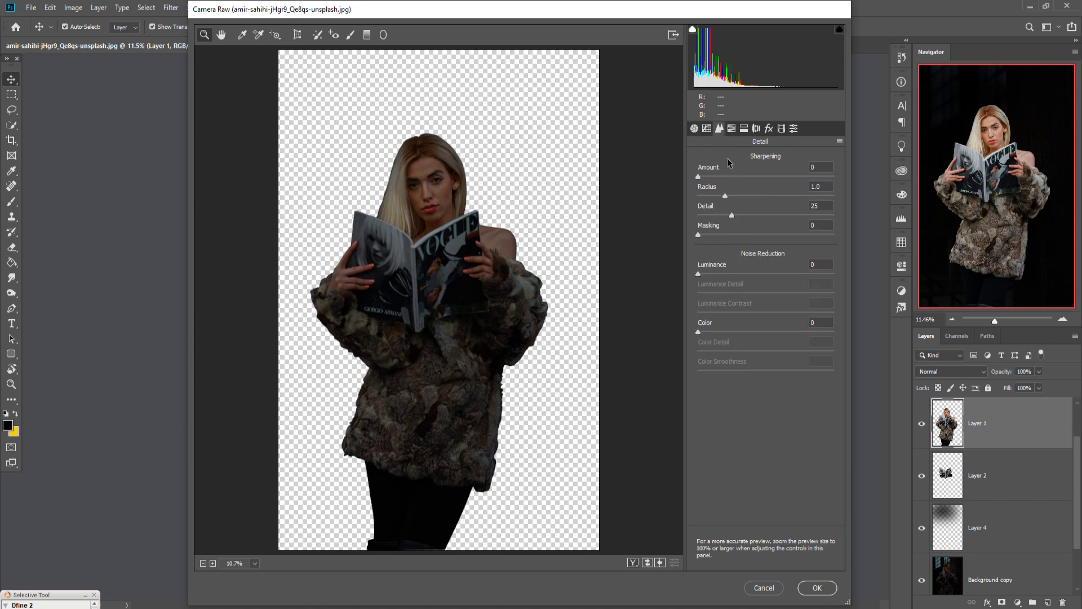
click(706, 129)
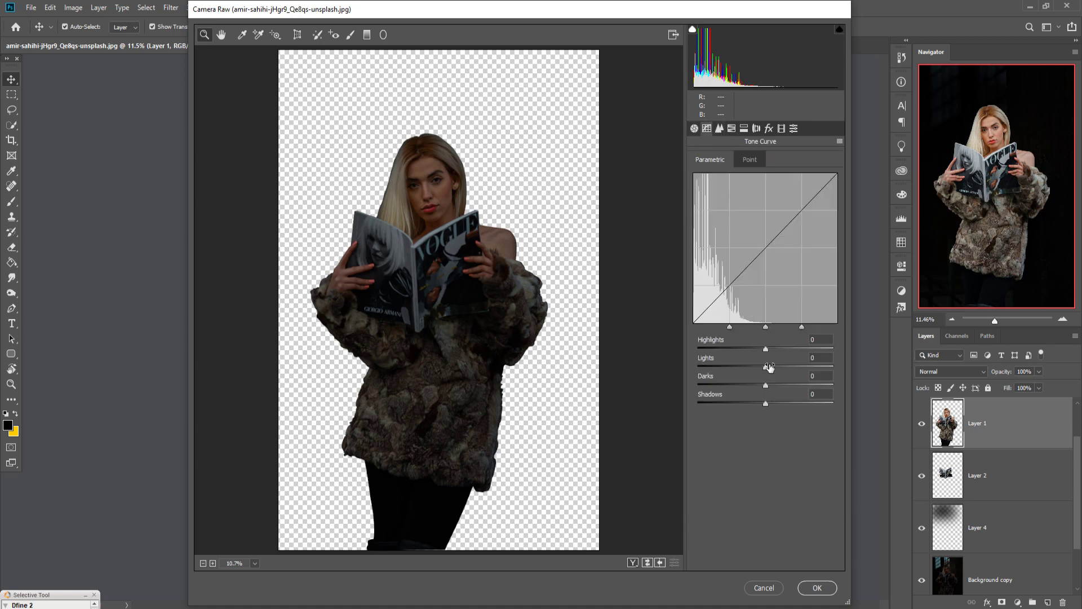
mouse_move(765, 385)
mouse_down()
mouse_move(753, 388)
mouse_move(751, 350)
mouse_up()
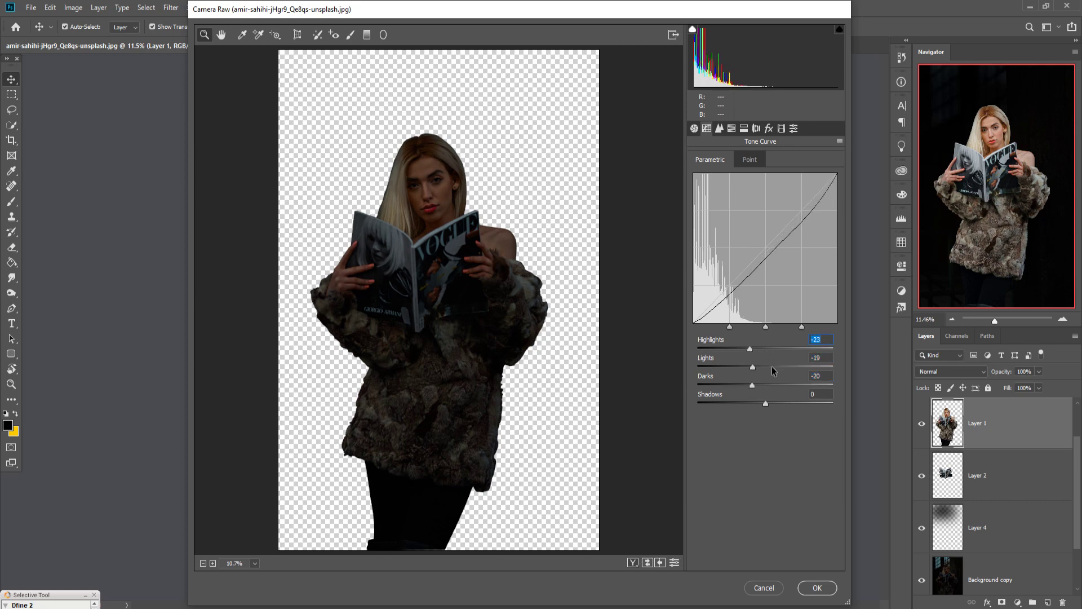
click(817, 587)
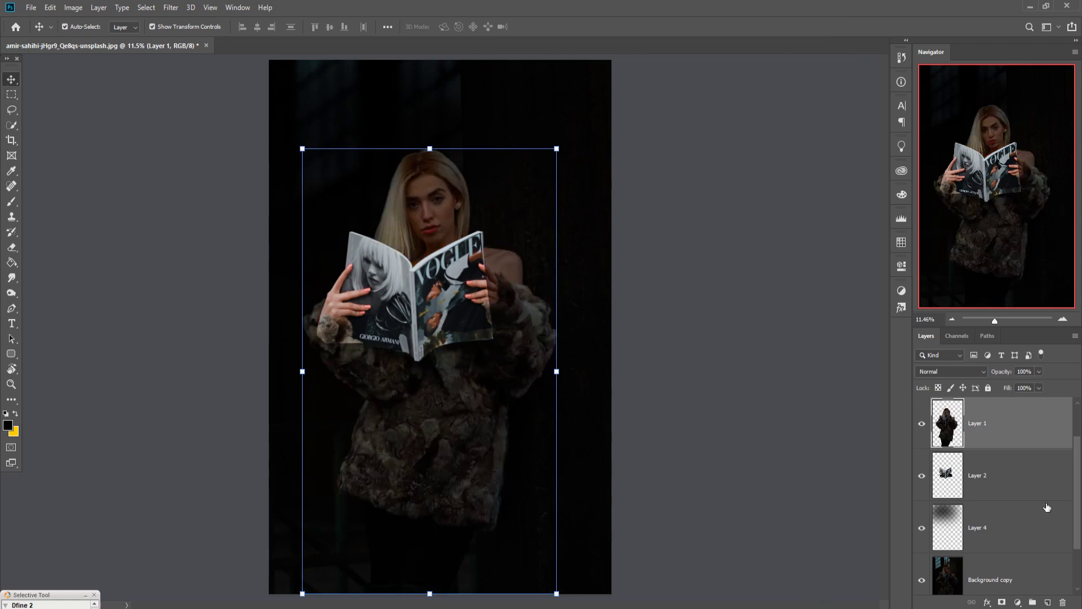
- Open Camera Raw on Layer 2 and cancel it without changes
click(960, 478)
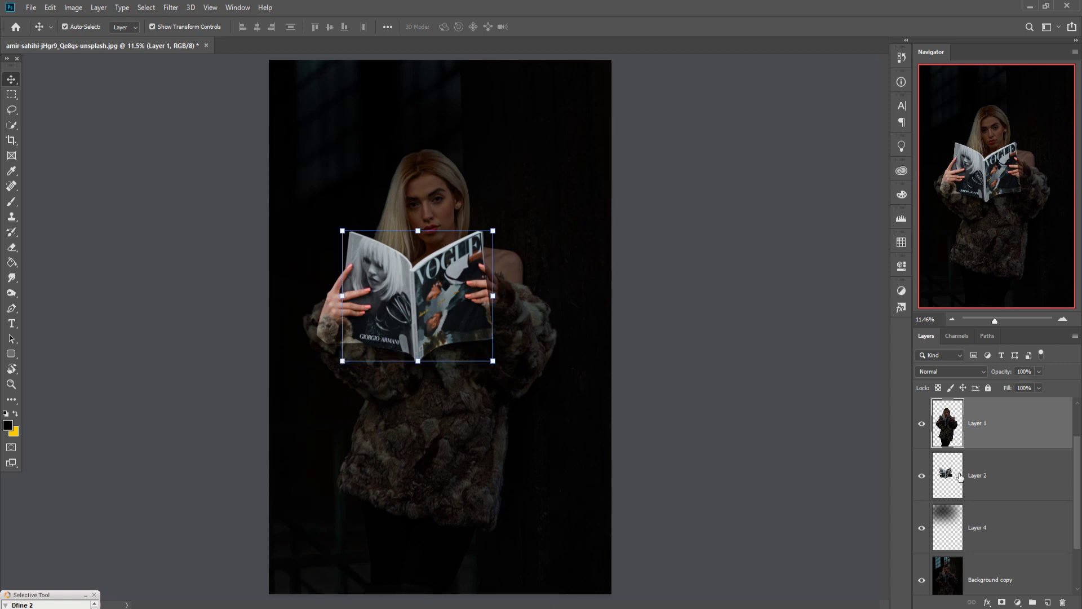
click(170, 8)
click(202, 78)
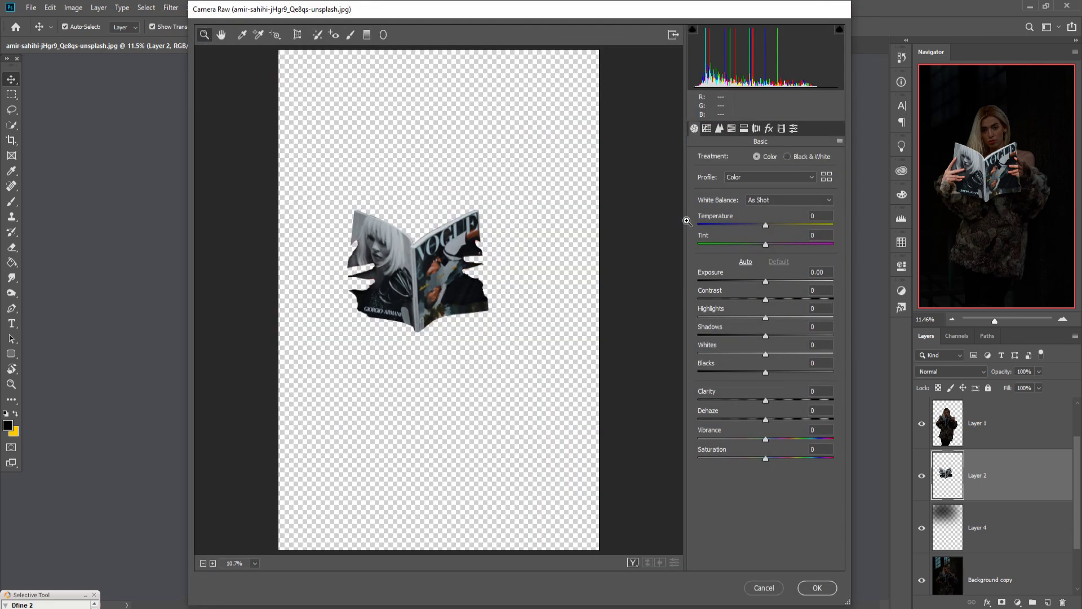
click(764, 591)
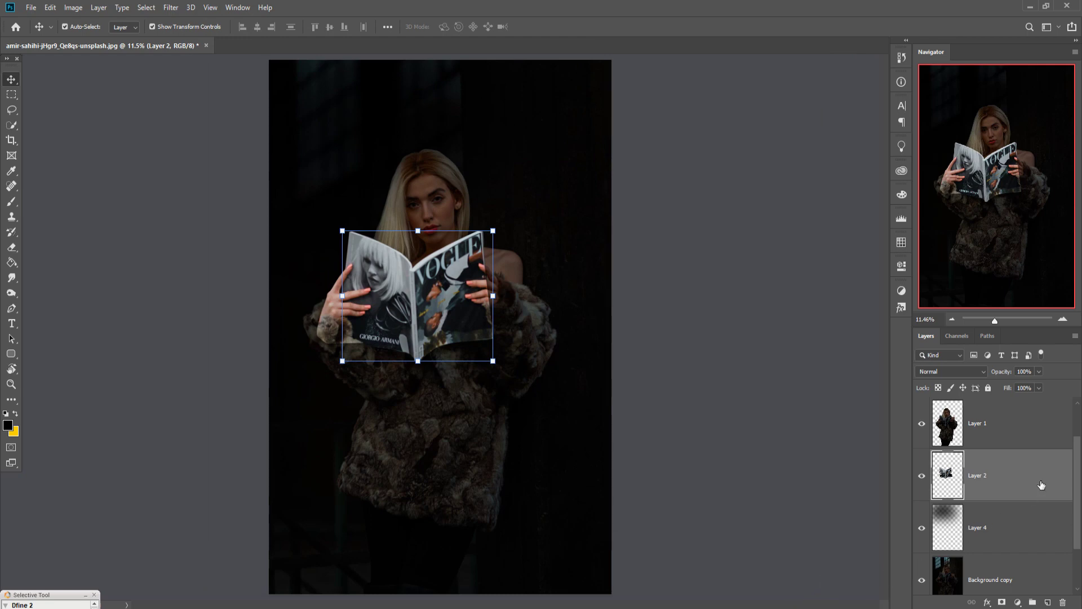
scroll(1041, 484, down, 1)
scroll(1043, 480, up, 2)
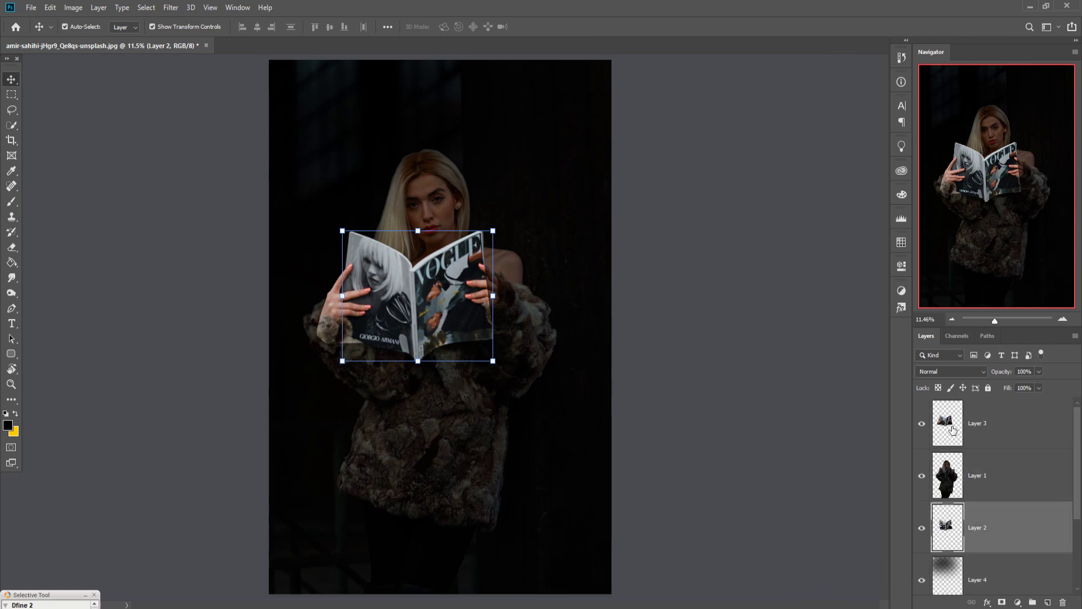
- Darken Layer 3's magazine in Camera Raw: lower exposure, Highlights -25, Lights -23, Darks -20
mouse_move(953, 430)
mouse_down()
mouse_move(985, 486)
mouse_move(977, 423)
mouse_up()
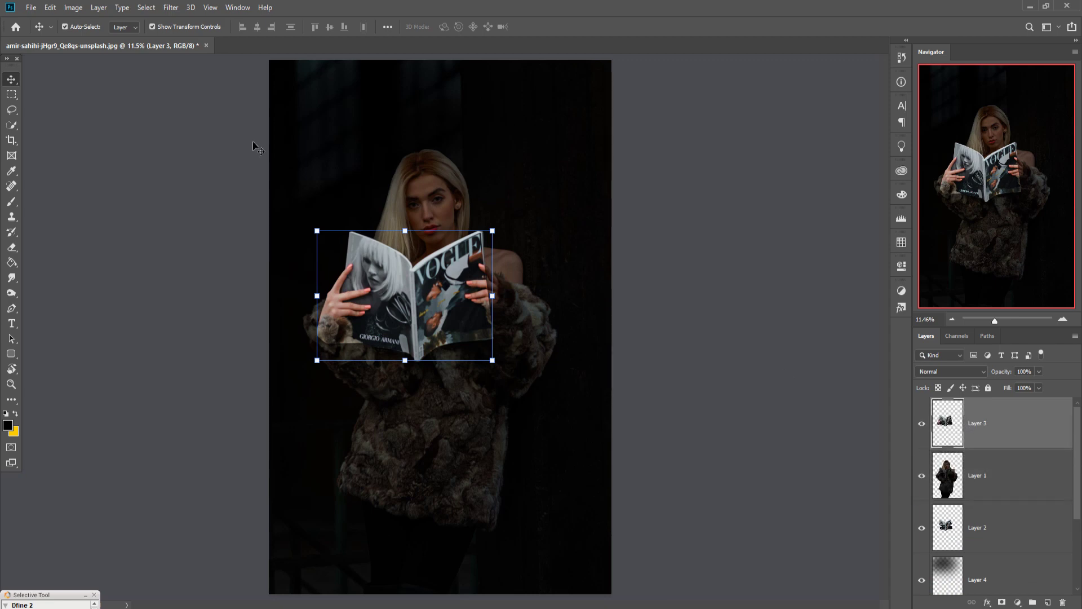
click(171, 7)
click(189, 79)
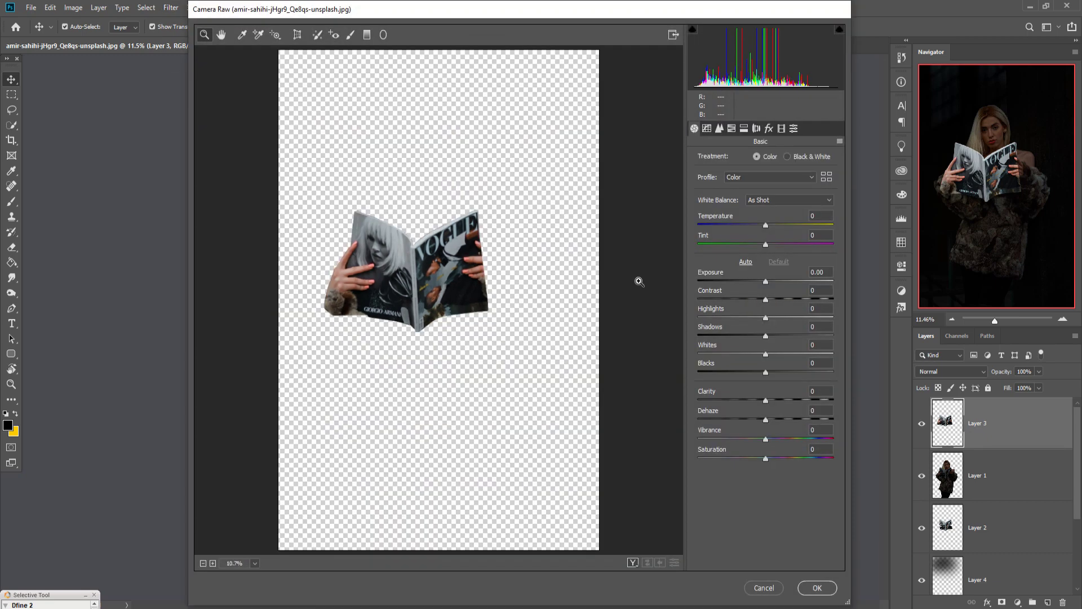
drag(766, 282, 750, 282)
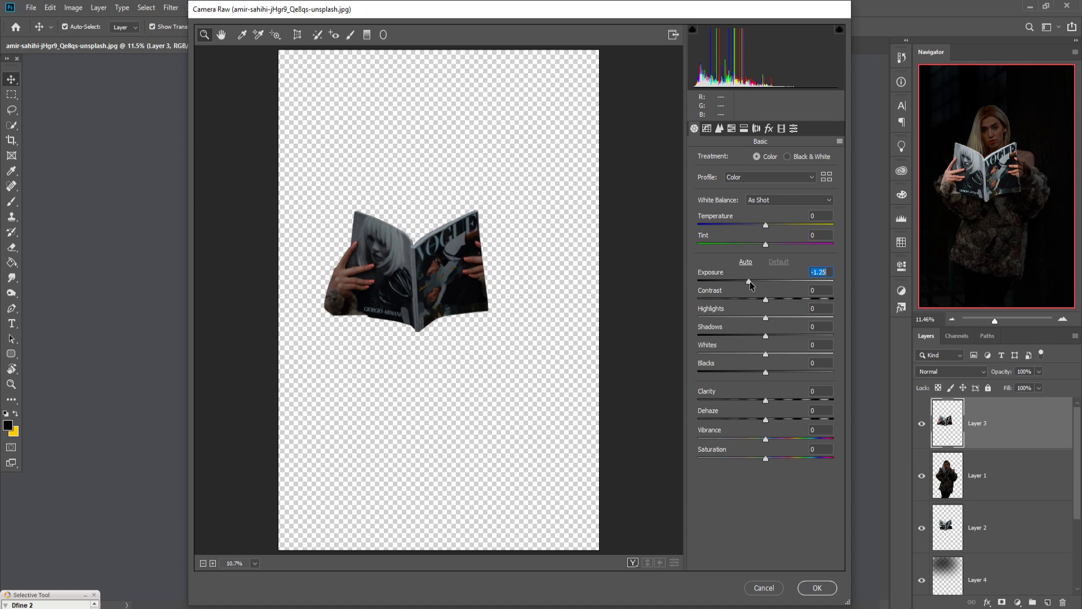
click(719, 128)
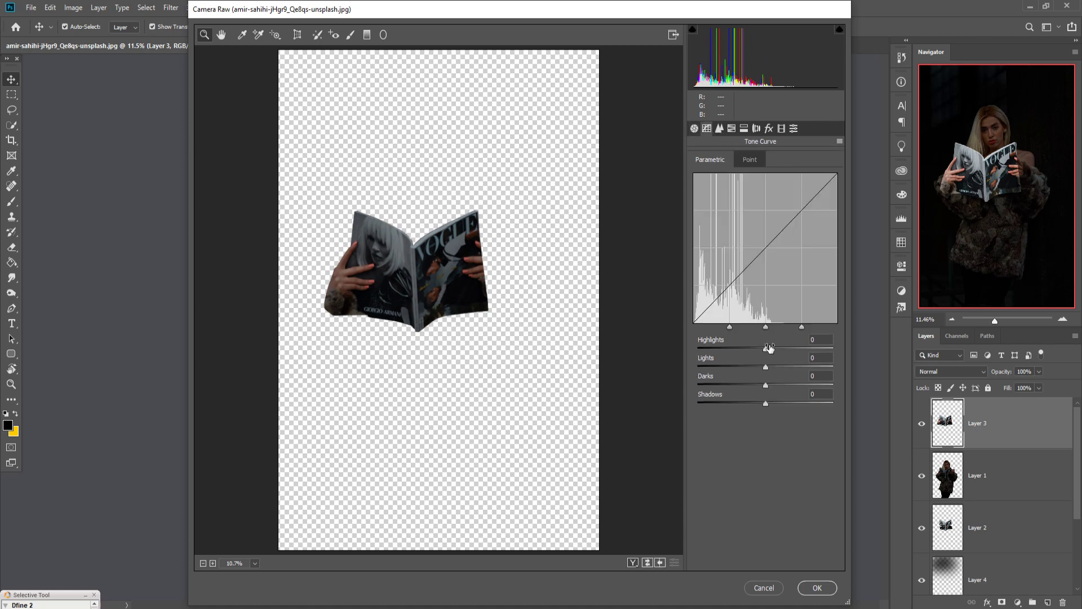
mouse_move(767, 353)
mouse_down()
mouse_move(749, 351)
mouse_move(752, 387)
mouse_up()
text(-20)
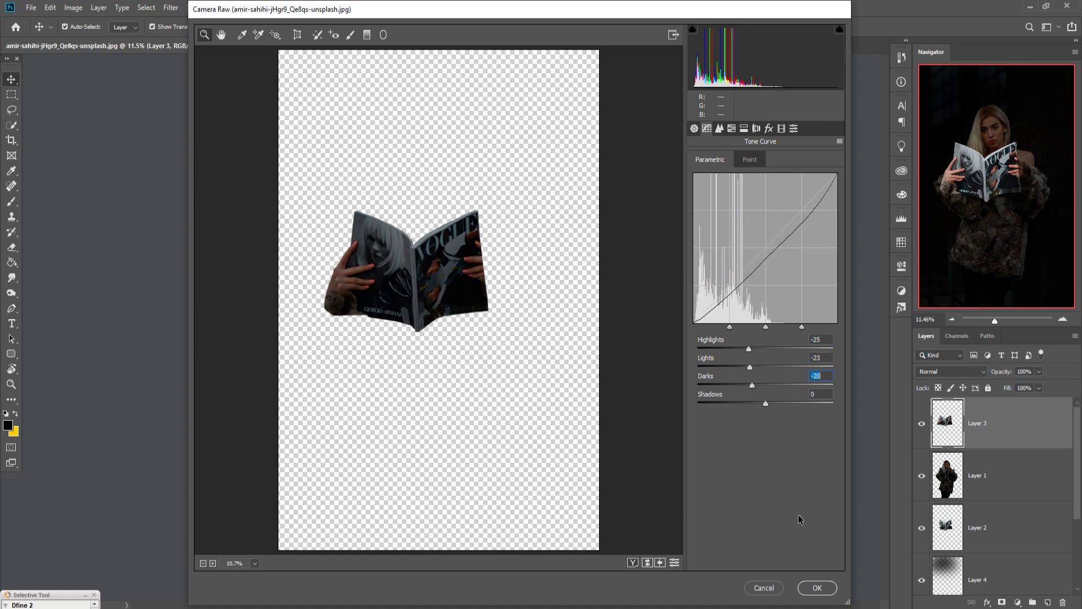
click(817, 587)
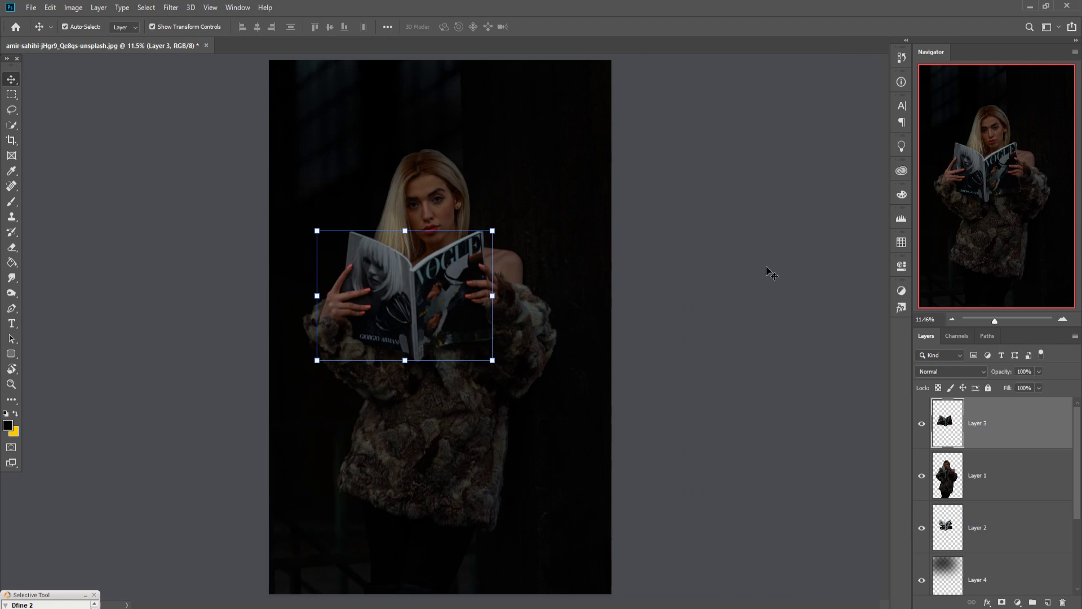
click(1028, 488)
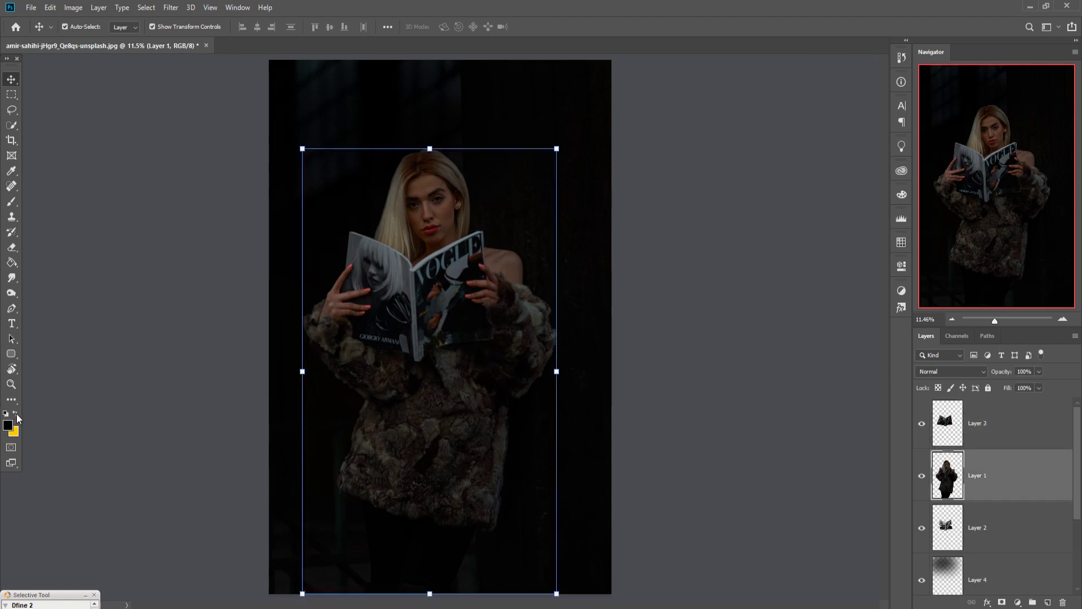
- Set the foreground painting colour to a light, soft cyan
click(16, 415)
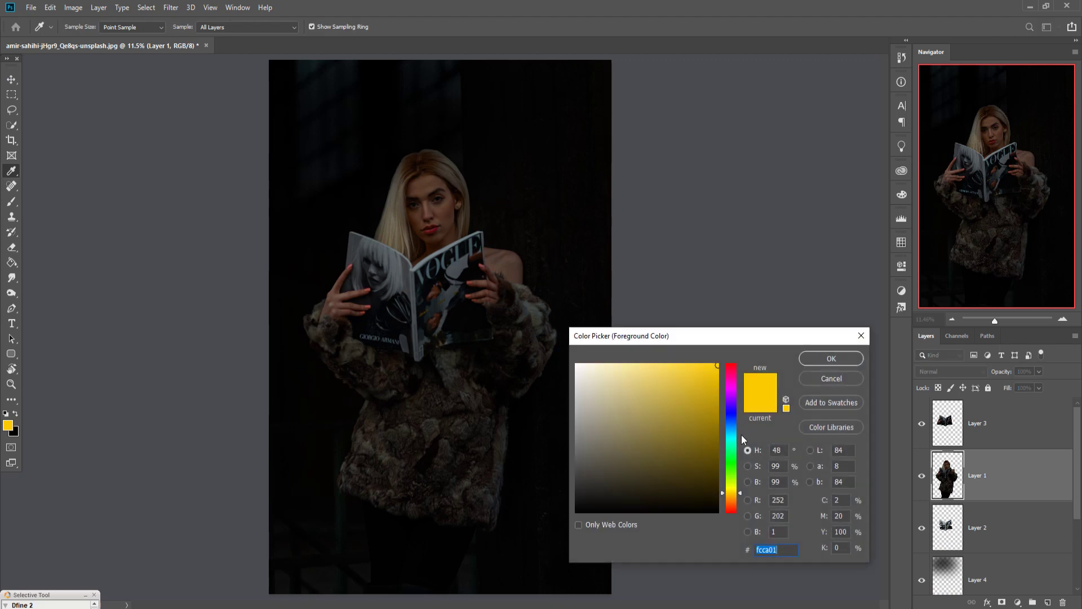
click(735, 438)
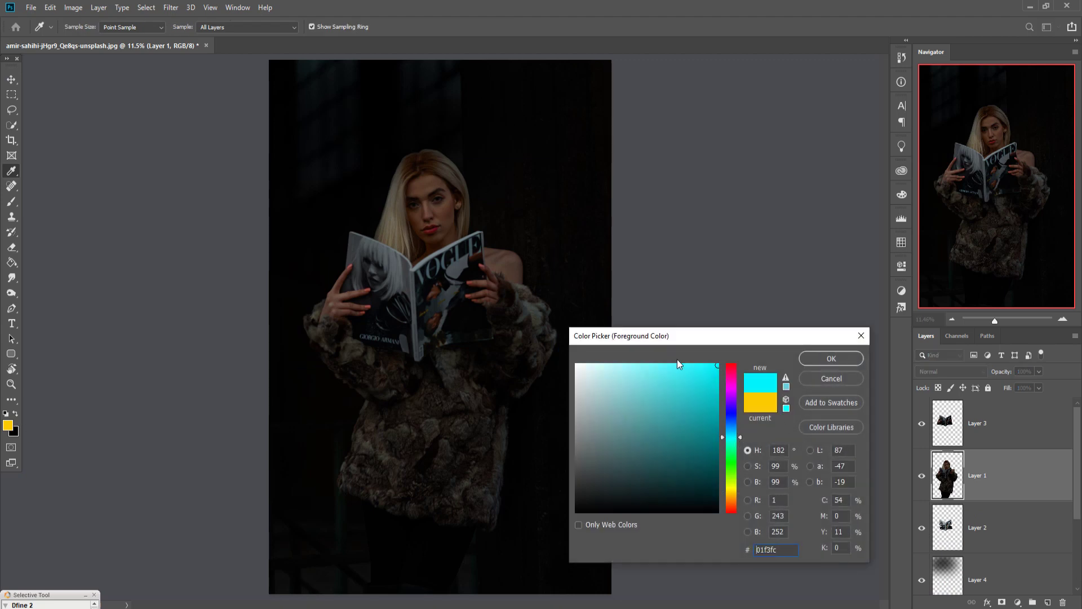
click(667, 371)
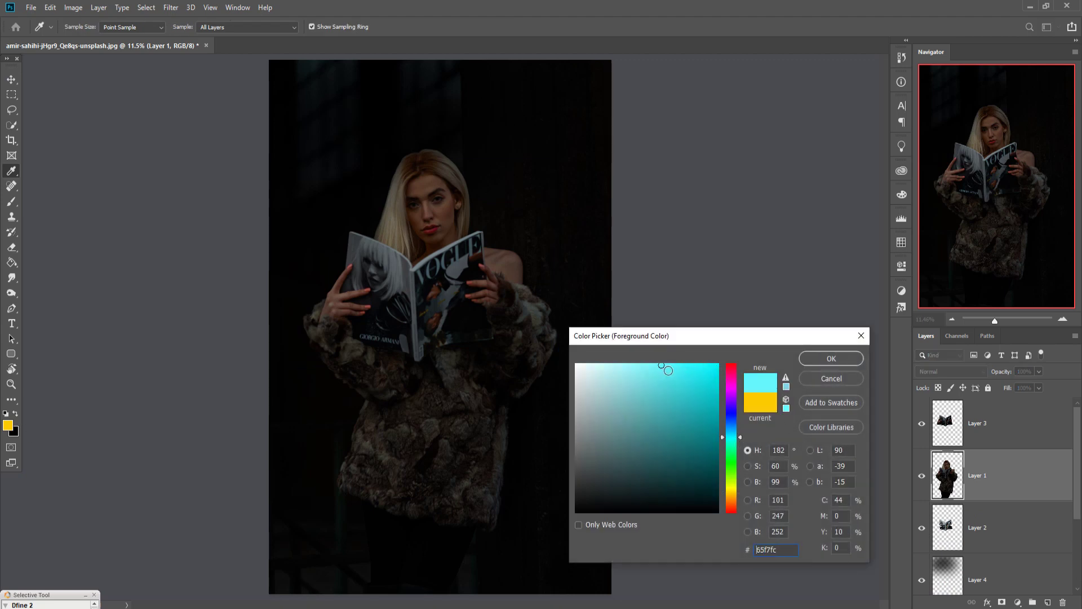
click(831, 358)
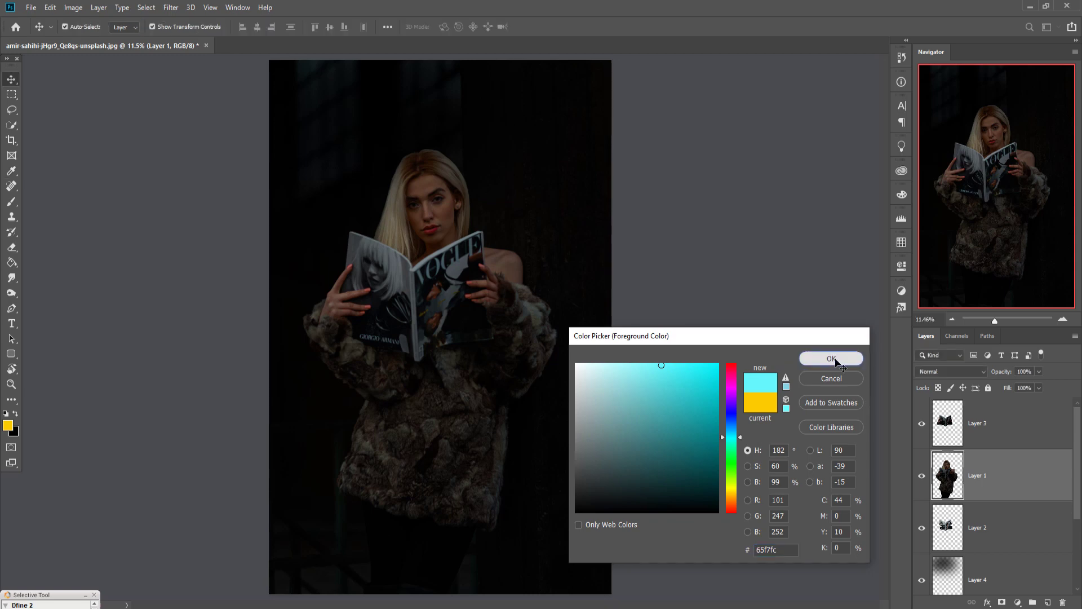
- Add a new empty Layer 5 above Layer 1 with a soft brush shrunk to 3000
click(13, 204)
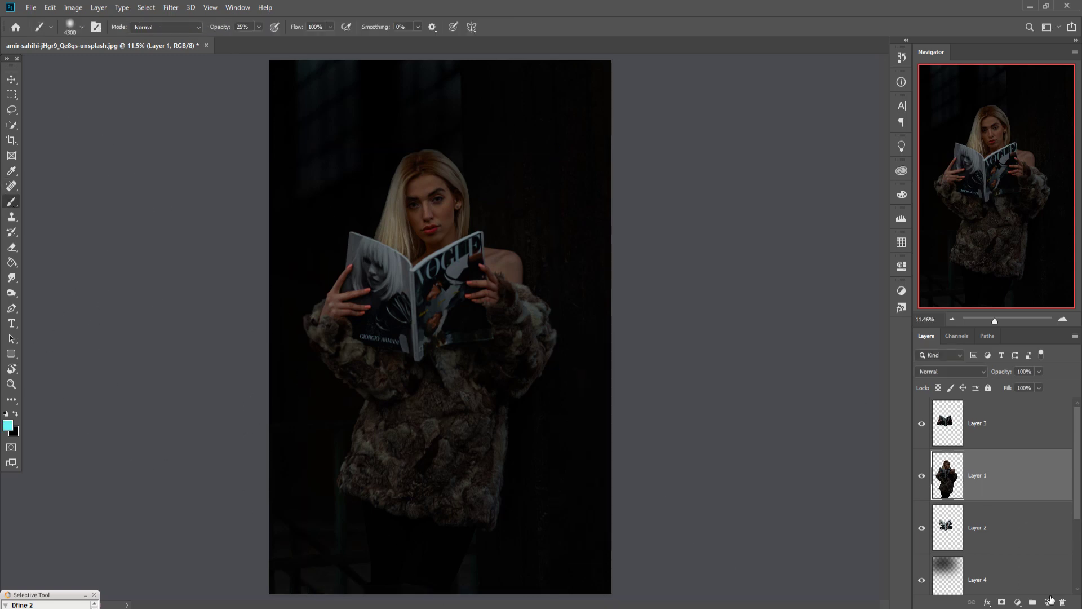
click(1049, 602)
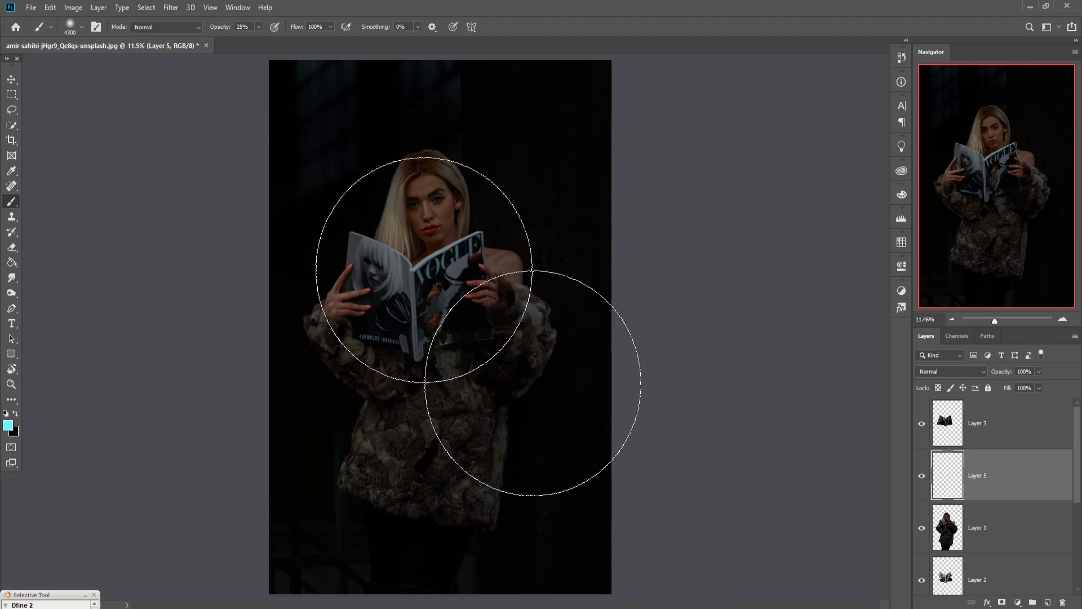
key(bracketleft)
key(bracketleft)
key(bracketleft)
key(bracketleft)
key(bracketleft)
key(bracketleft)
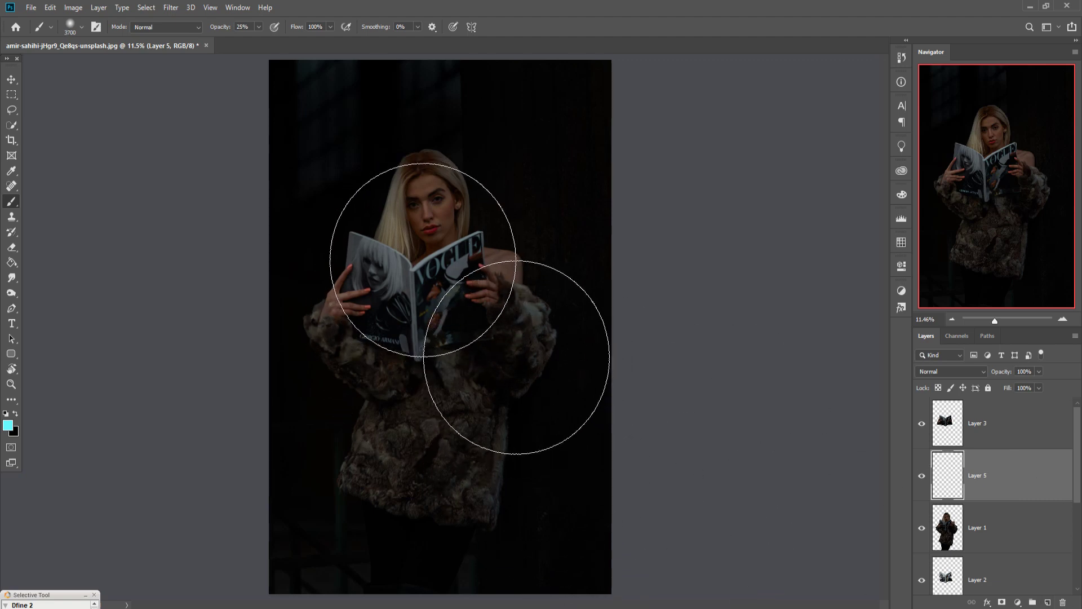
key(bracketleft)
key(bracketleft)
key(bracketleft)
key(bracketleft)
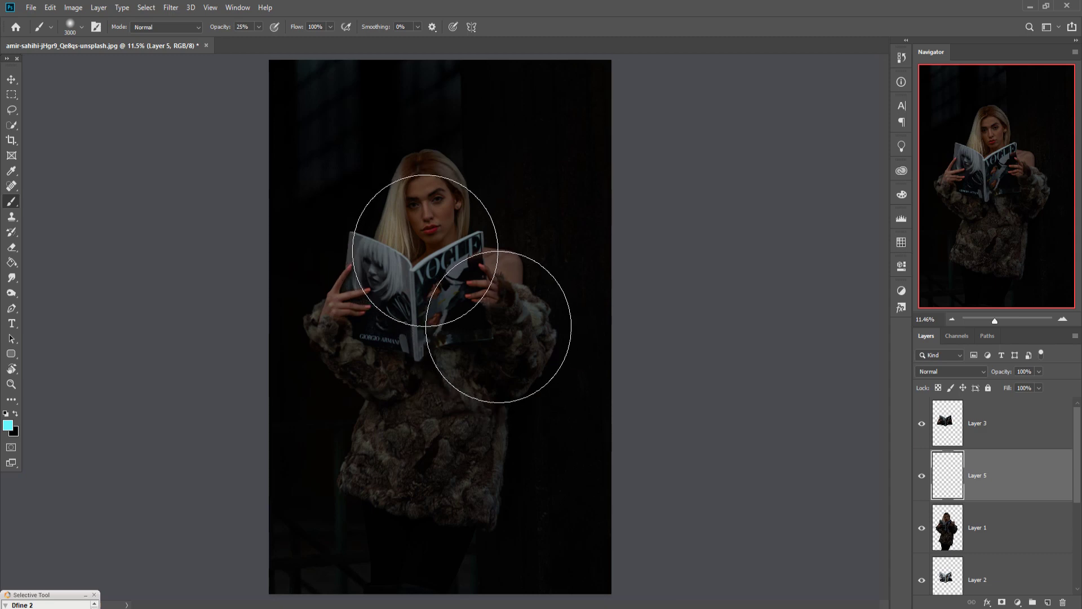
key(bracketleft)
key(bracketleft)
key(bracketleft)
key(bracketleft)
key(bracketleft)
key(bracketleft)
key(bracketleft)
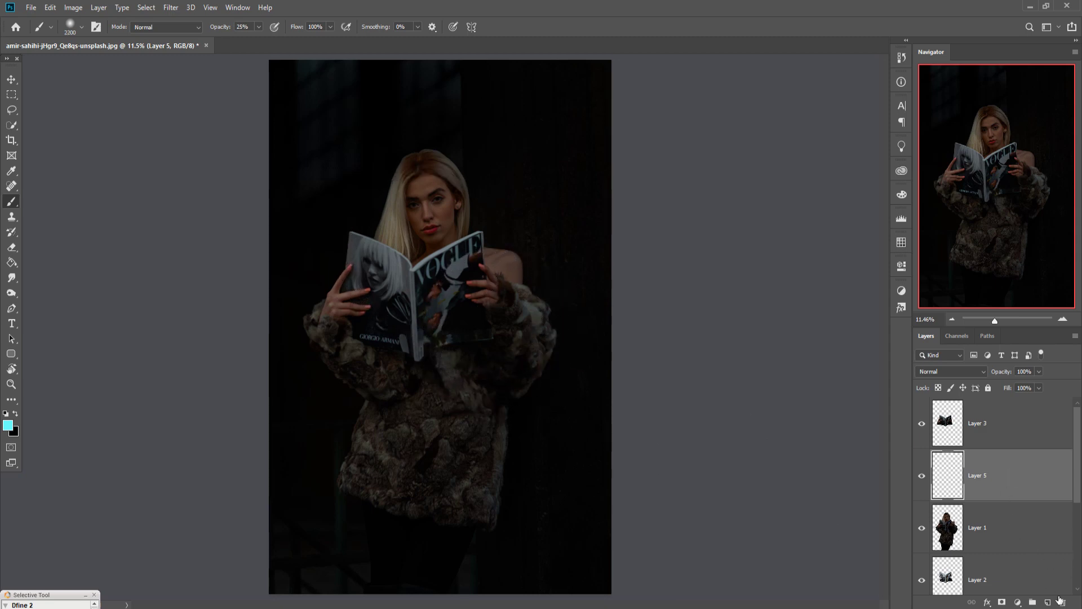
- Set Layer 5 to Overlay, brush opacity to 100%, and clip it to Layer 1
click(976, 371)
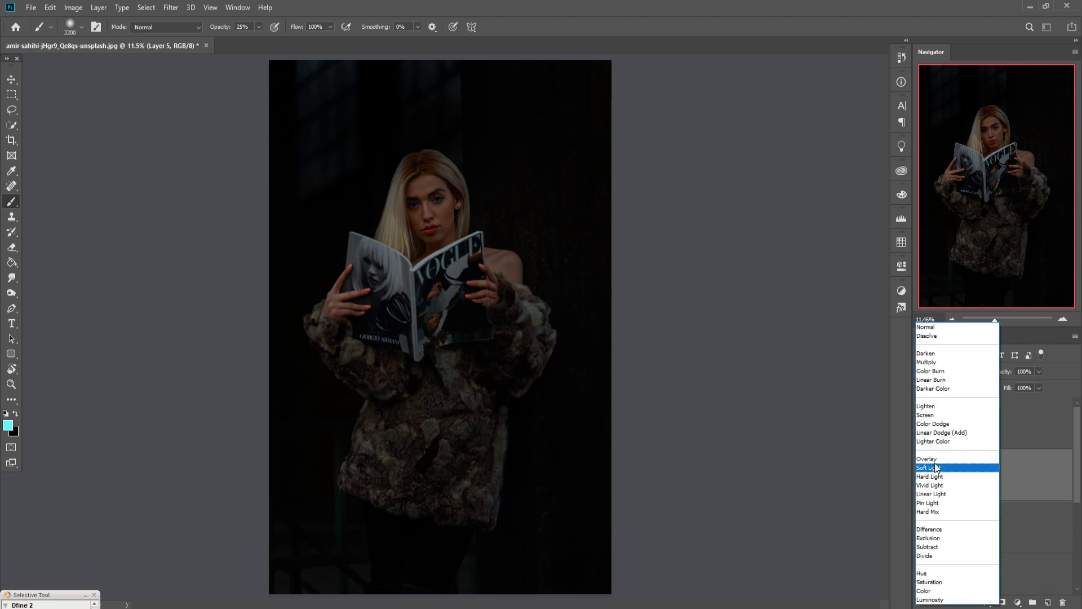
click(937, 470)
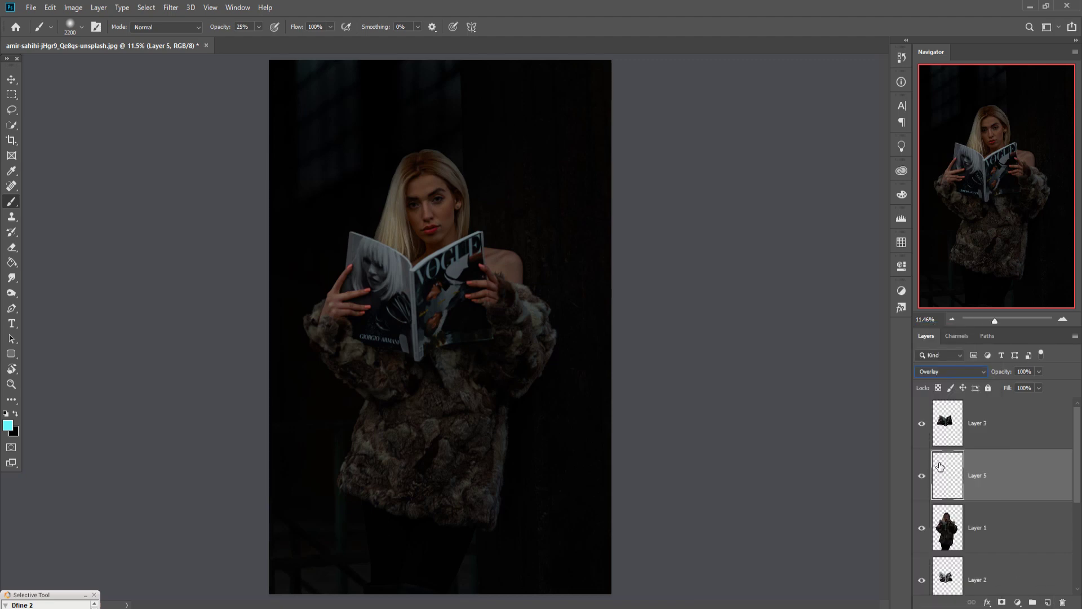
click(259, 27)
drag(263, 40, 343, 45)
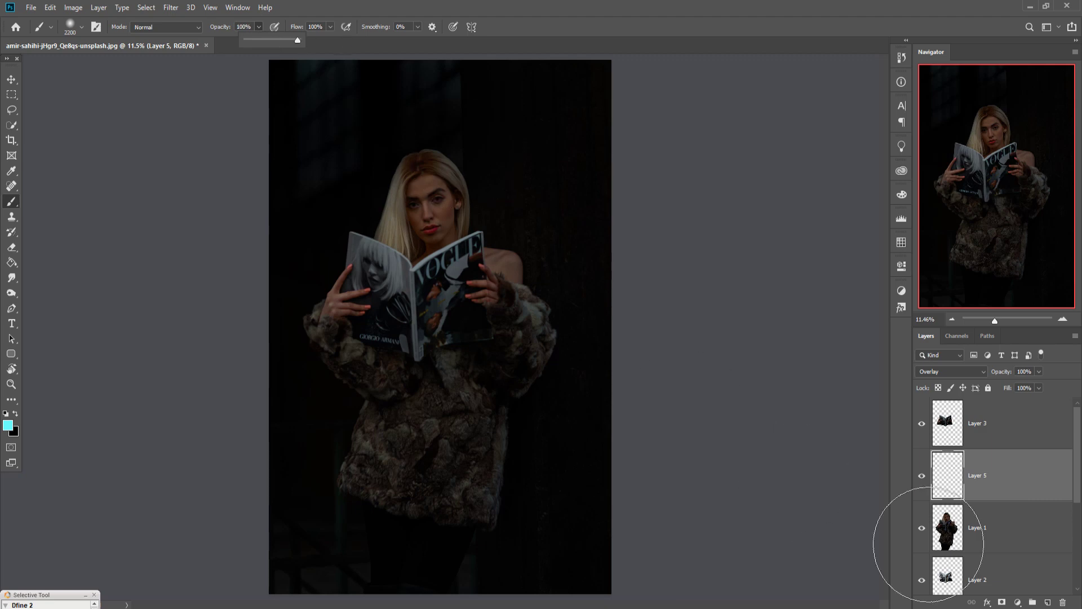
right_click(996, 490)
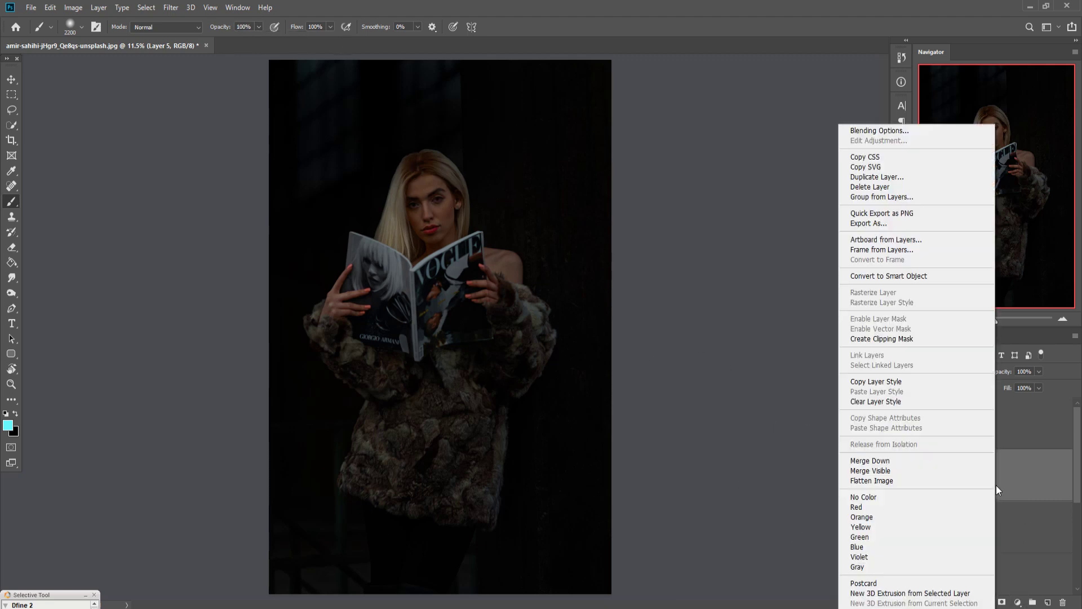
click(872, 339)
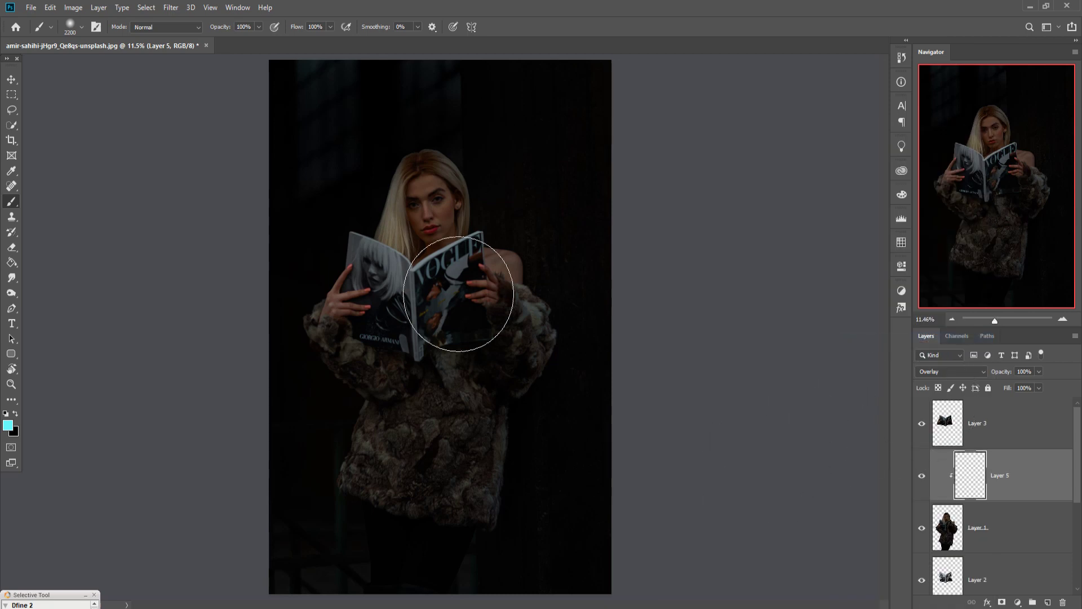
- Paint cyan over the woman's hair, face and right shoulder fur
click(439, 203)
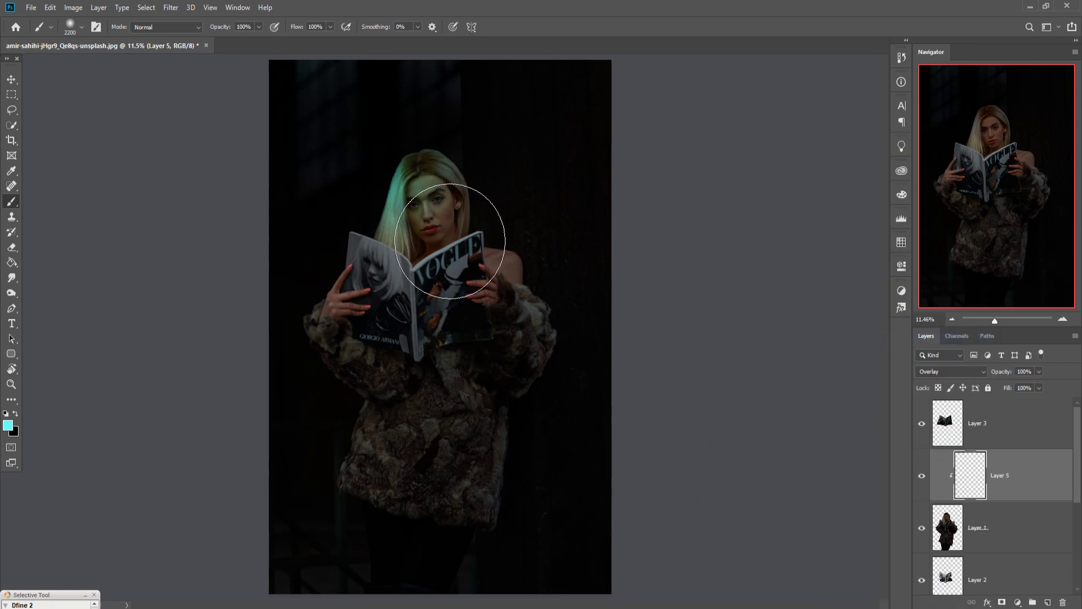
click(437, 248)
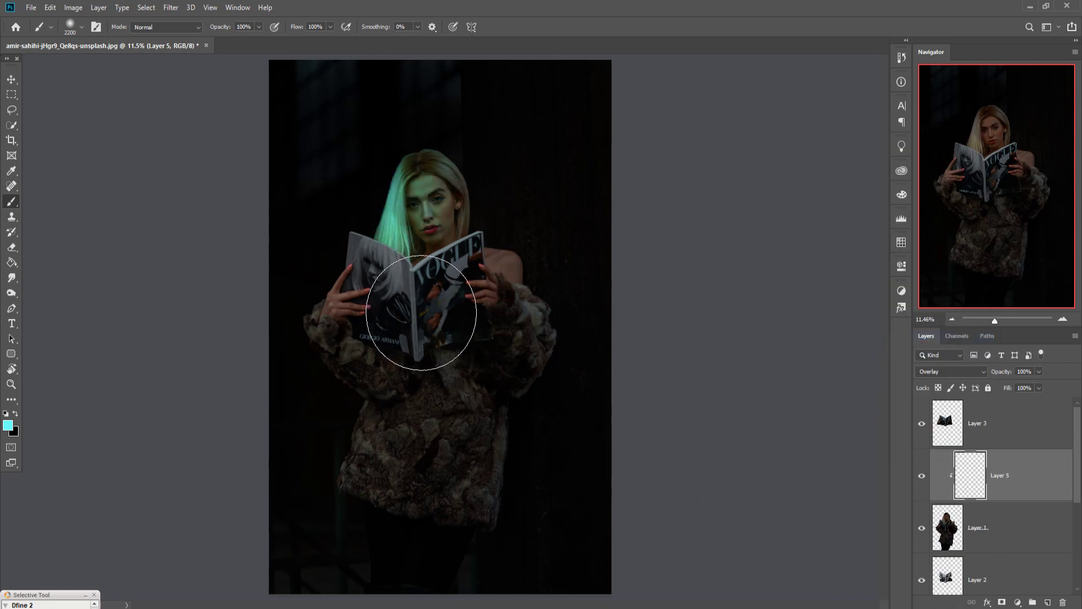
click(511, 214)
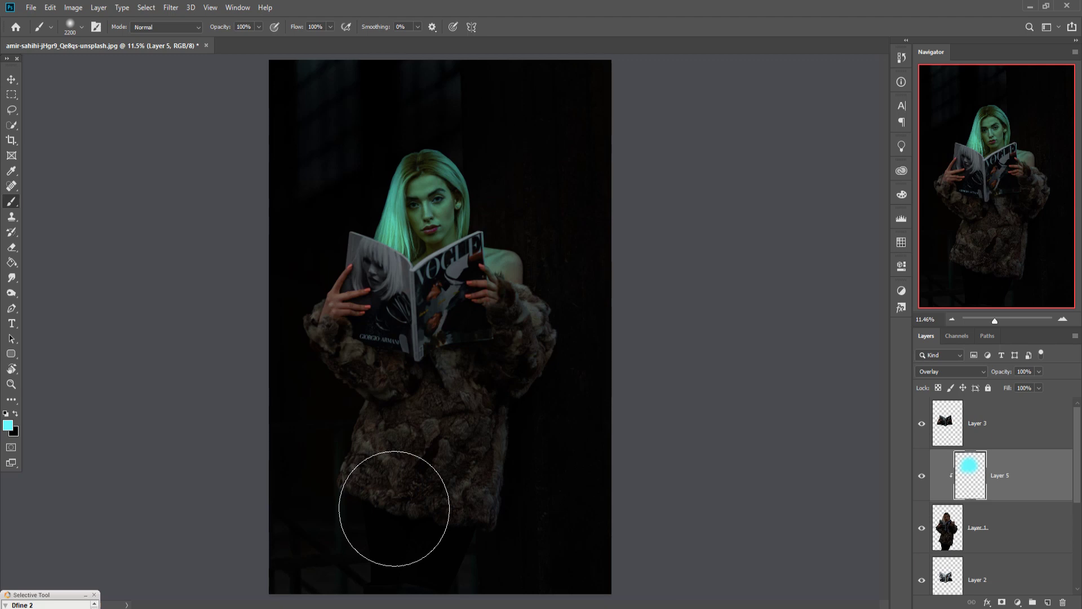
click(580, 336)
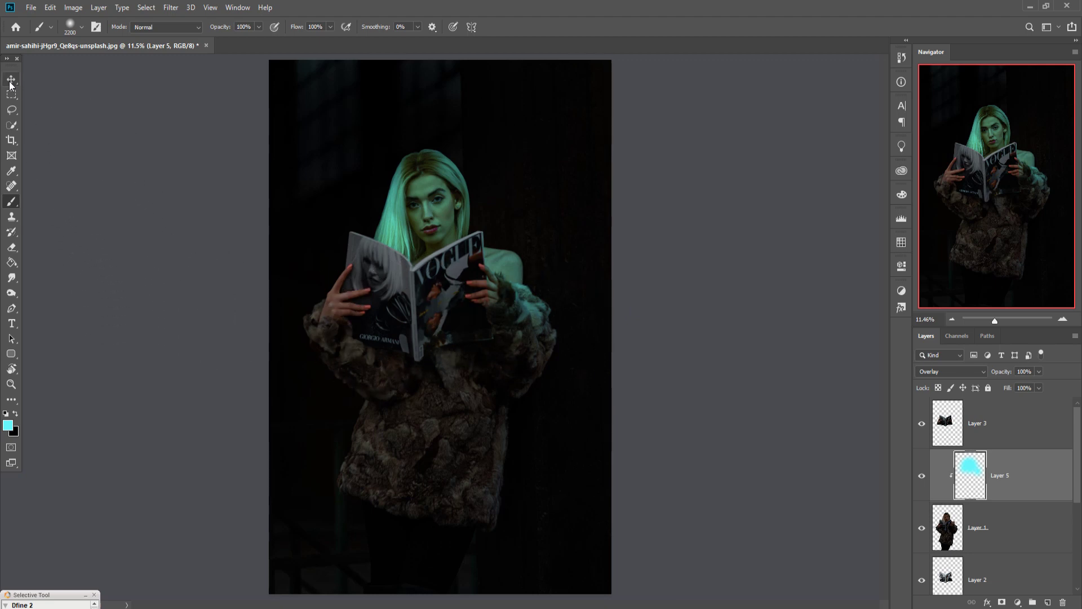
- Add a new Layer 6 and paint a soft cyan glow around the head with a ~3900 brush
click(1048, 602)
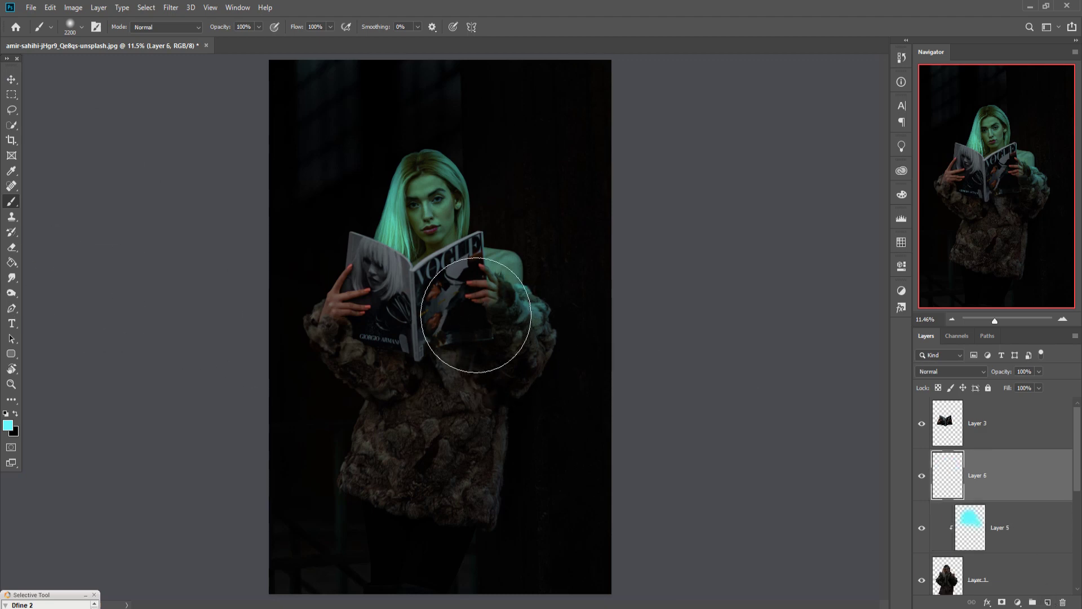
key(bracketright)
key(bracketright)
key(bracketright)
key(bracketright)
key(bracketright)
key(bracketright)
key(bracketright)
key(bracketright)
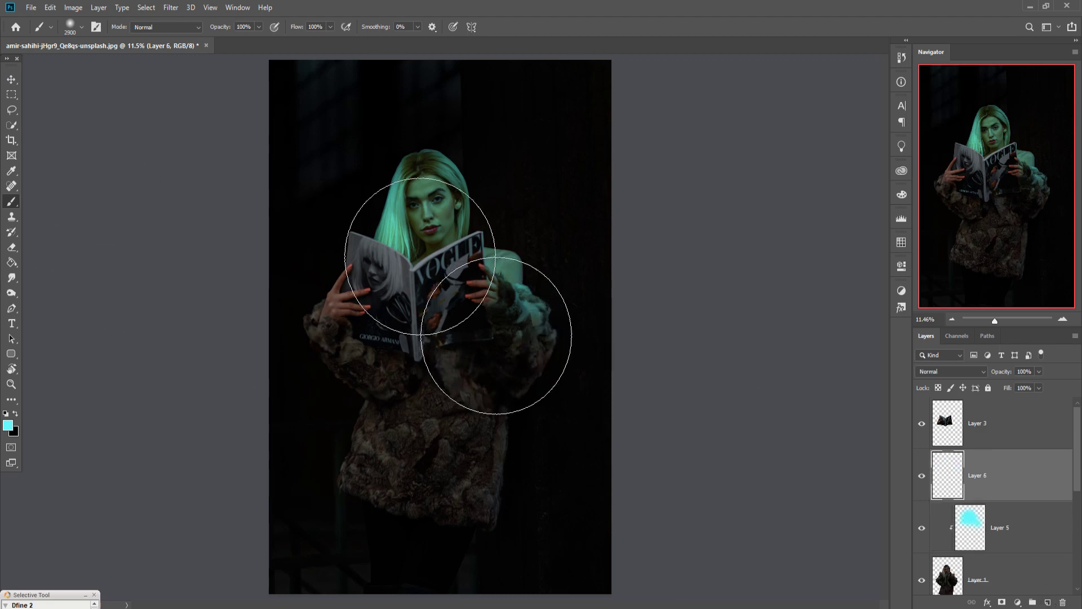
key(bracketright)
key(bracketright)
key(bracketright)
key(bracketright)
key(bracketright)
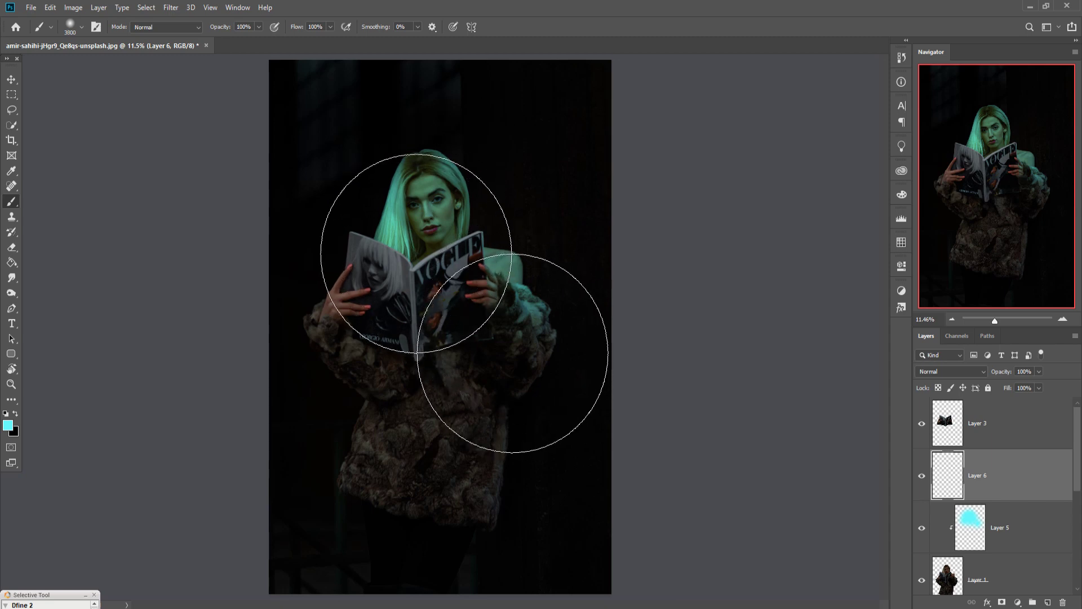
key(bracketright)
key(bracketright)
key(bracketright)
key(bracketright)
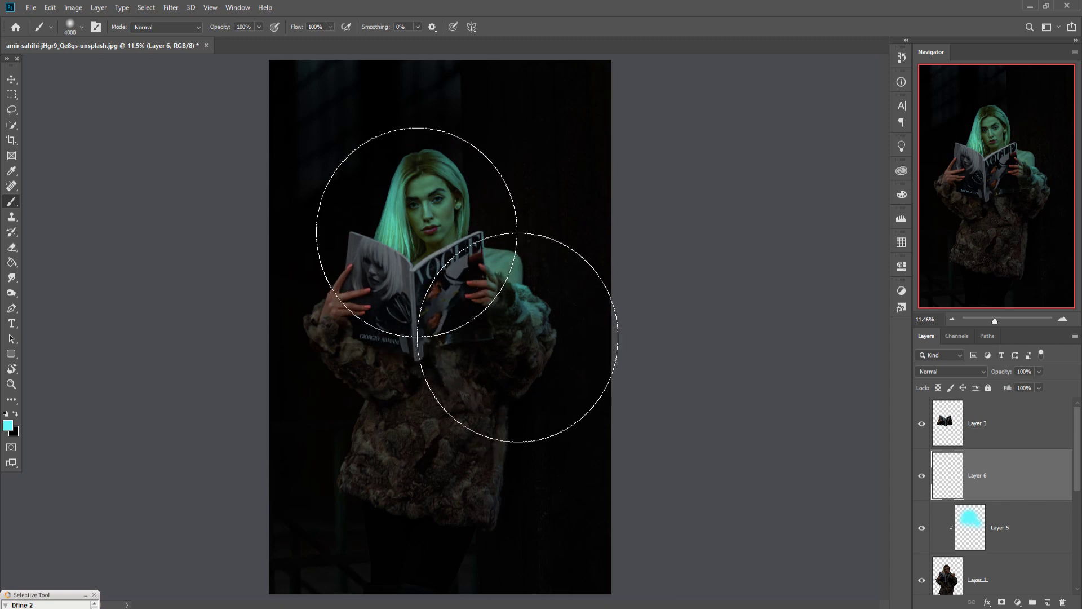
click(417, 232)
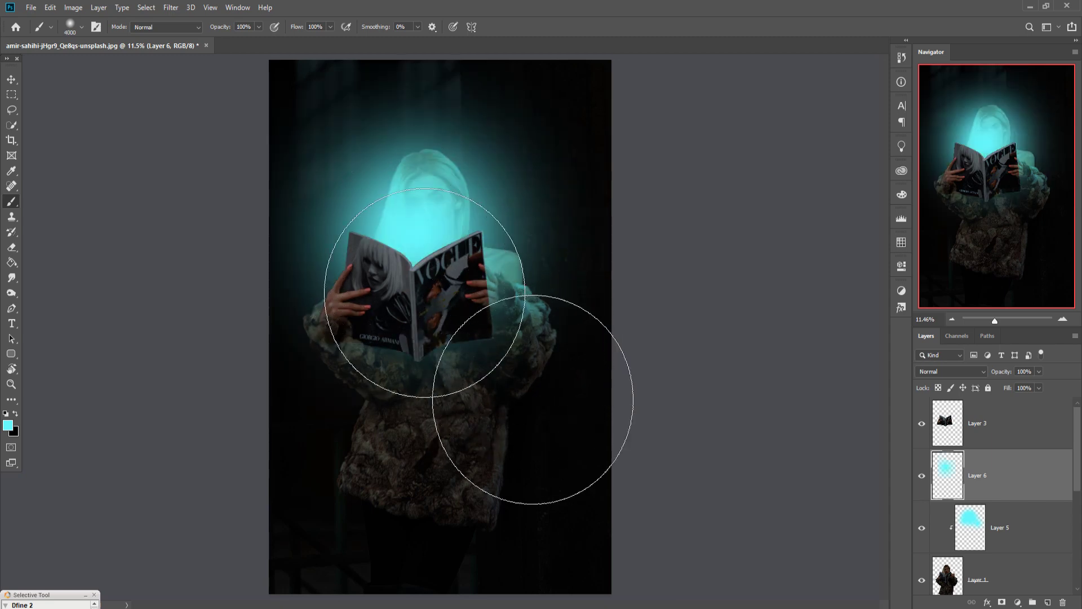
- Set Layer 6 to Overlay blend mode with 100% fill
click(10, 79)
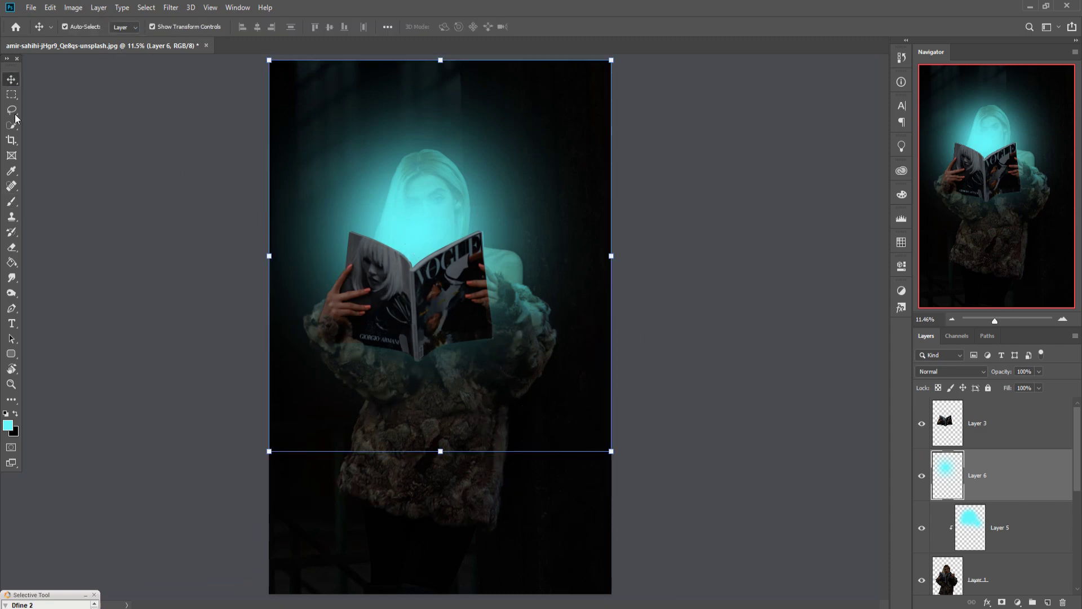
click(981, 371)
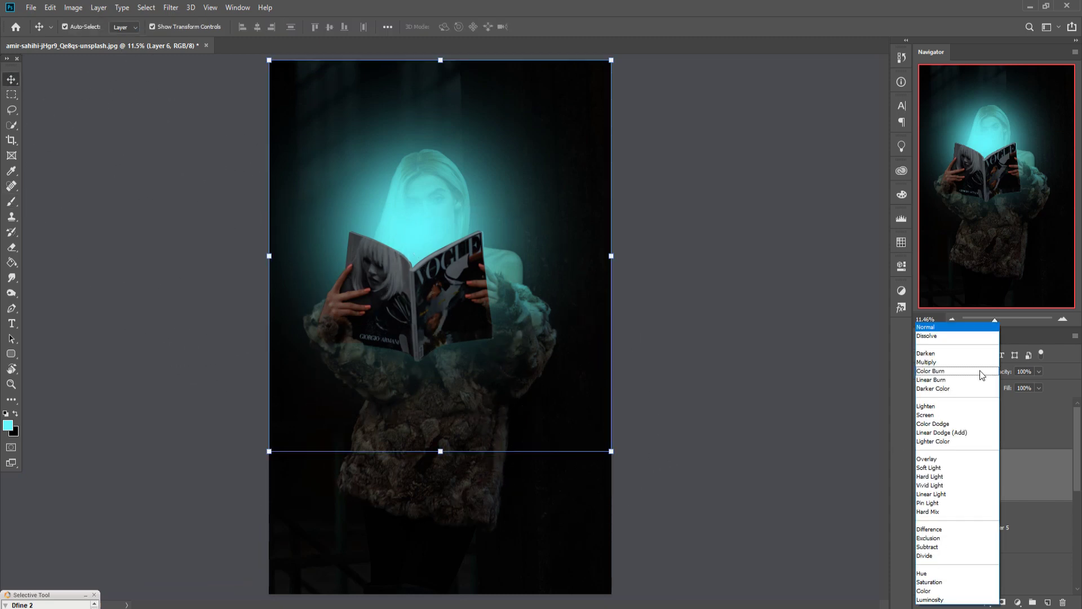
click(934, 460)
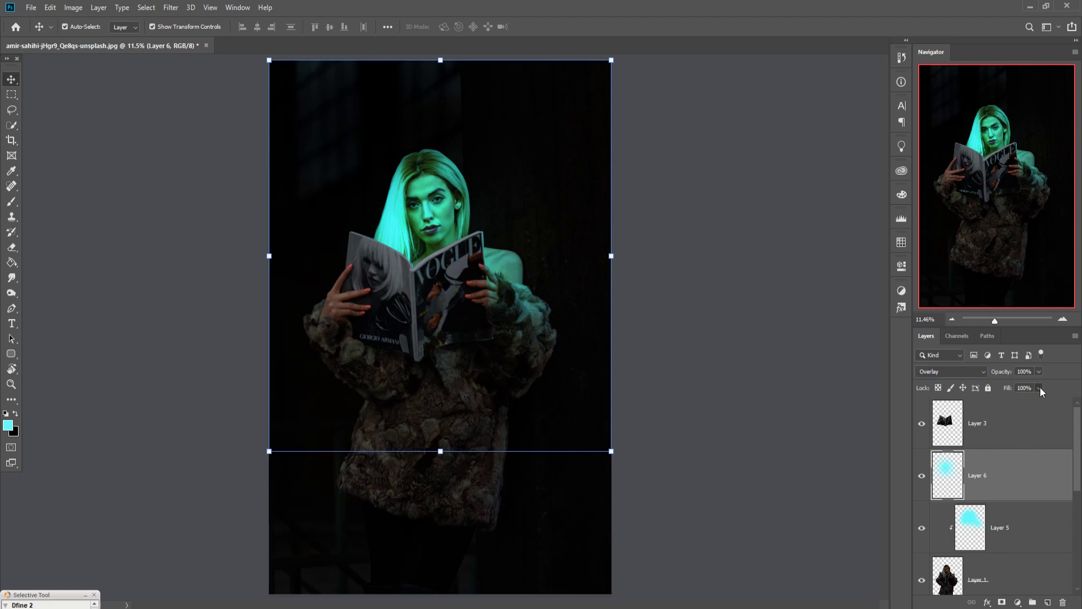
drag(1024, 401, 1066, 396)
- Add a new empty Layer 7 above Layer 4
click(999, 481)
scroll(985, 525, down, 1)
scroll(984, 525, down, 1)
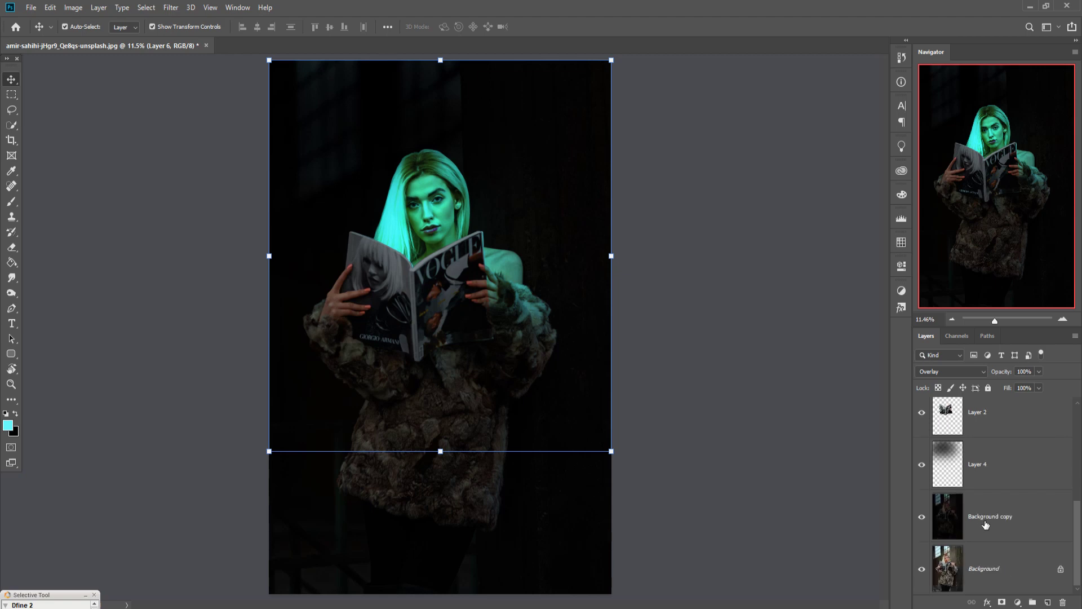
click(993, 514)
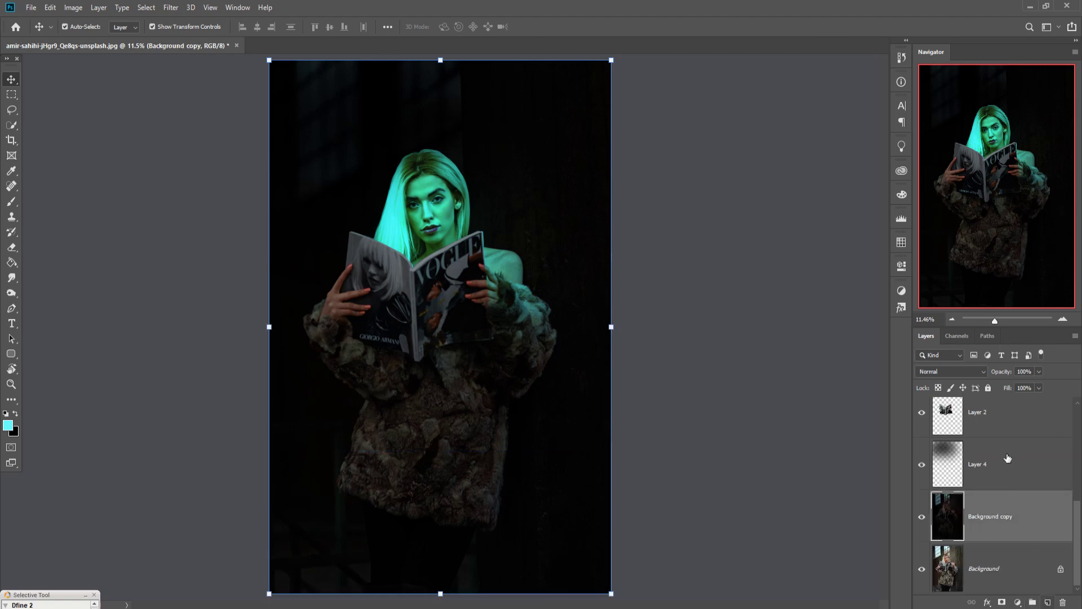
click(1008, 458)
click(1047, 602)
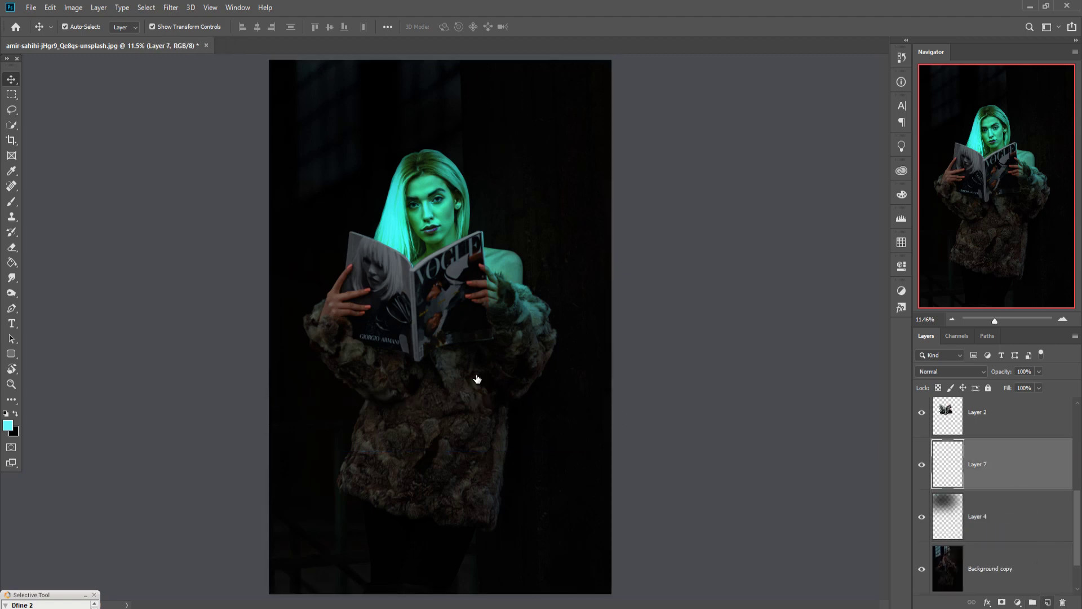
- Paint a soft cyan glow behind the head on Layer 7 with a 4600 brush
click(14, 204)
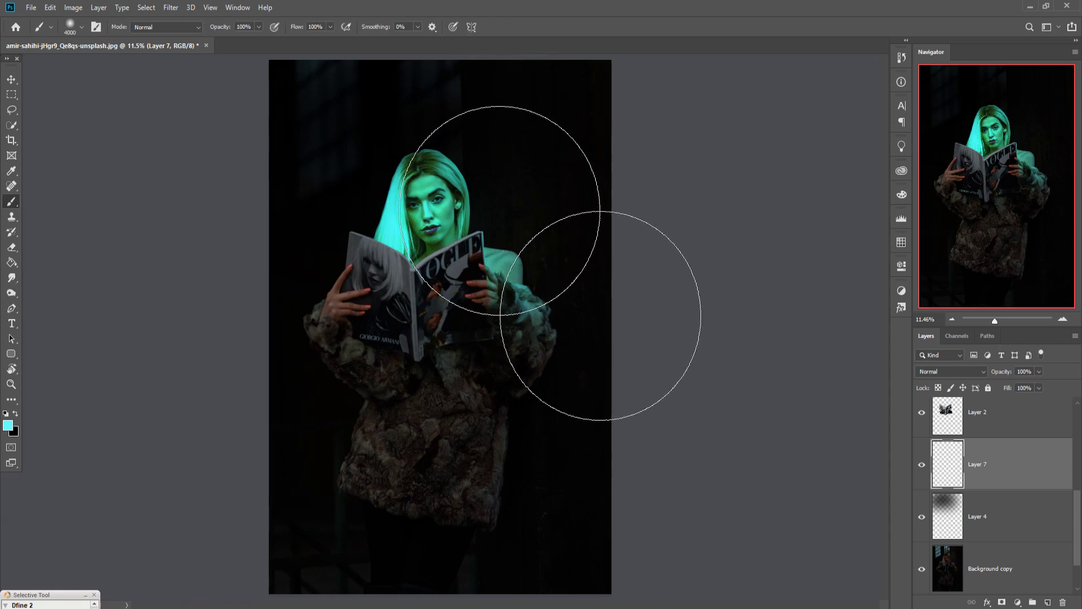
key(bracketright)
key(bracketright)
key(bracketright)
key(bracketright)
key(bracketright)
key(bracketright)
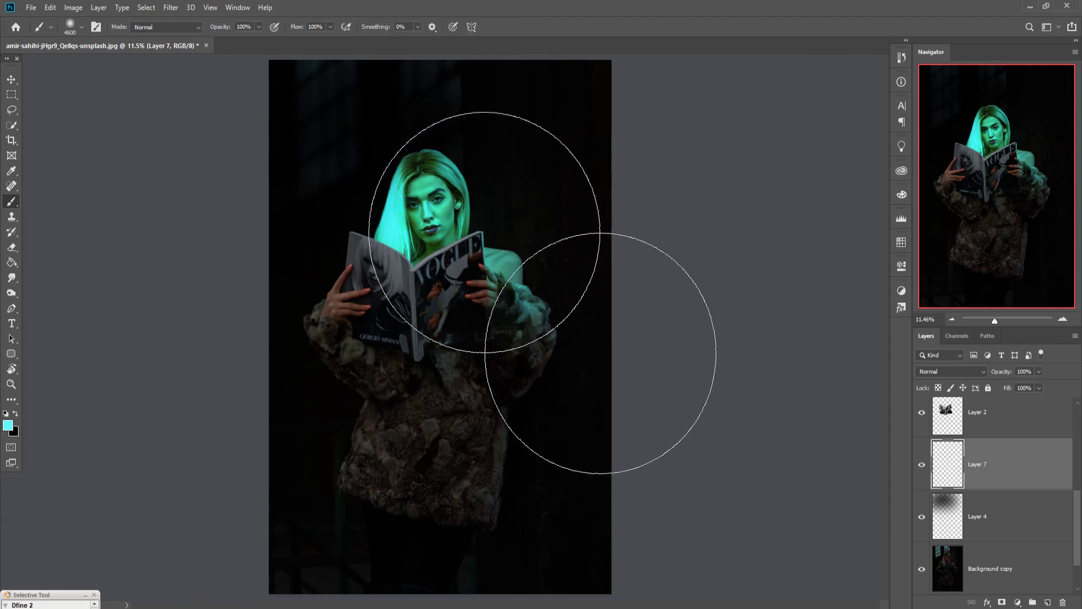
click(484, 233)
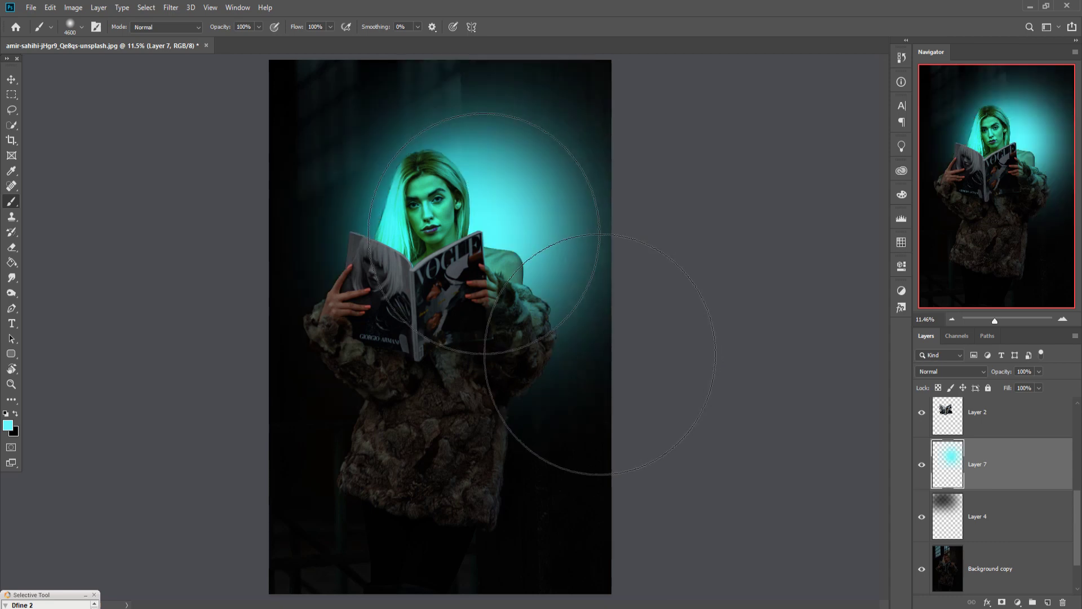
click(971, 373)
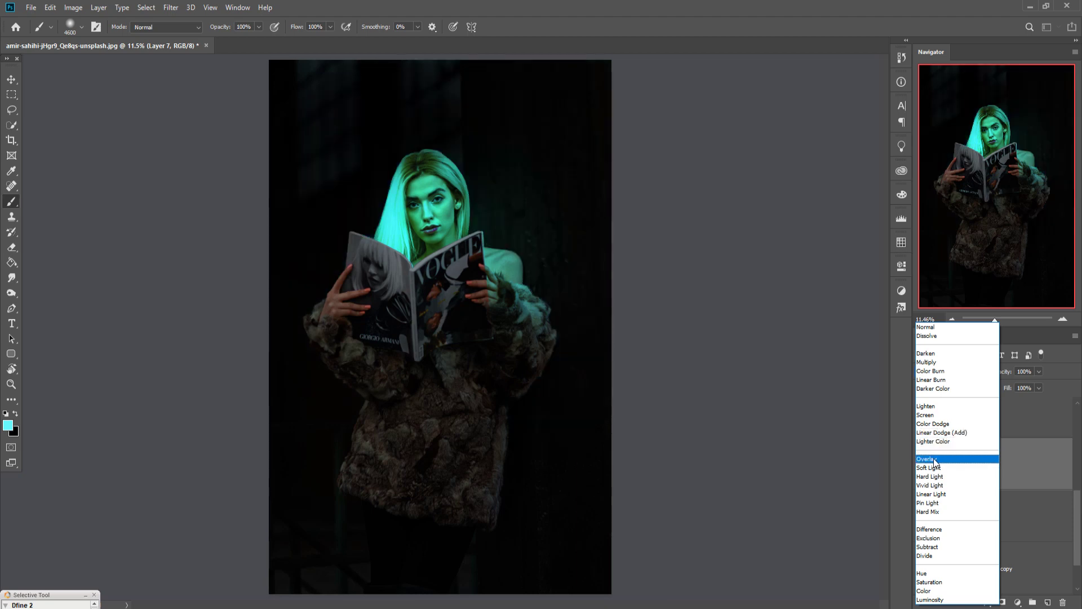
- Set Layer 7 to Overlay and duplicate it three times (copy, copy 2, copy 3)
click(934, 459)
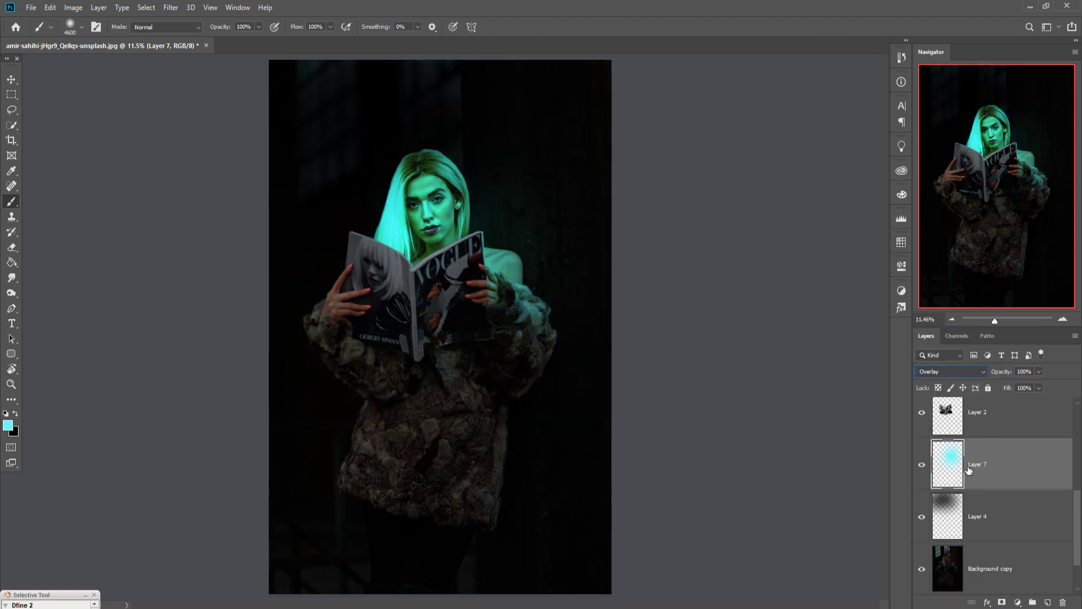
right_click(1012, 468)
click(901, 201)
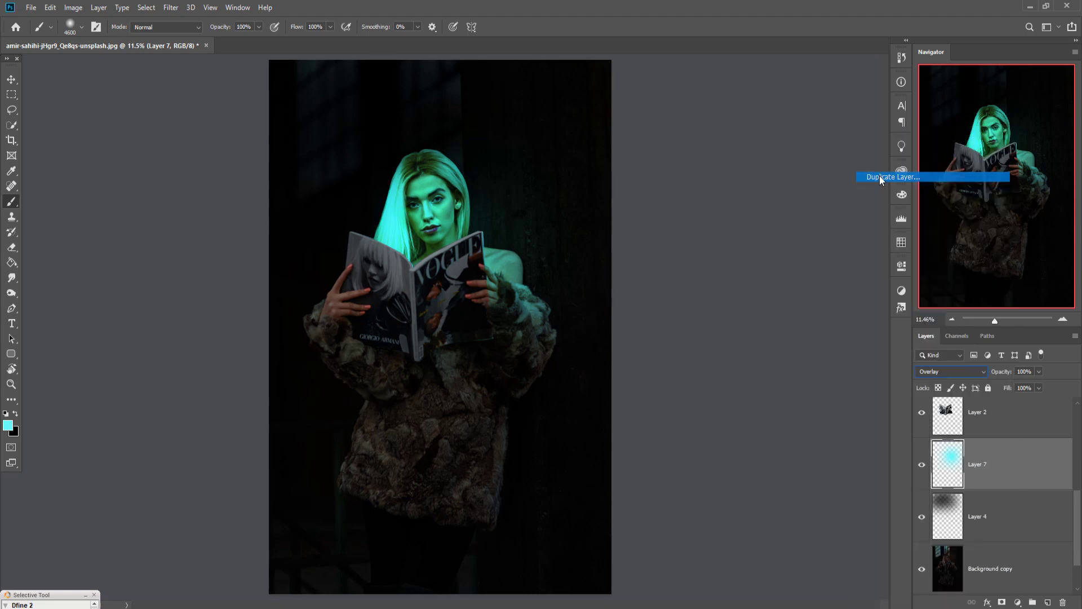
click(629, 173)
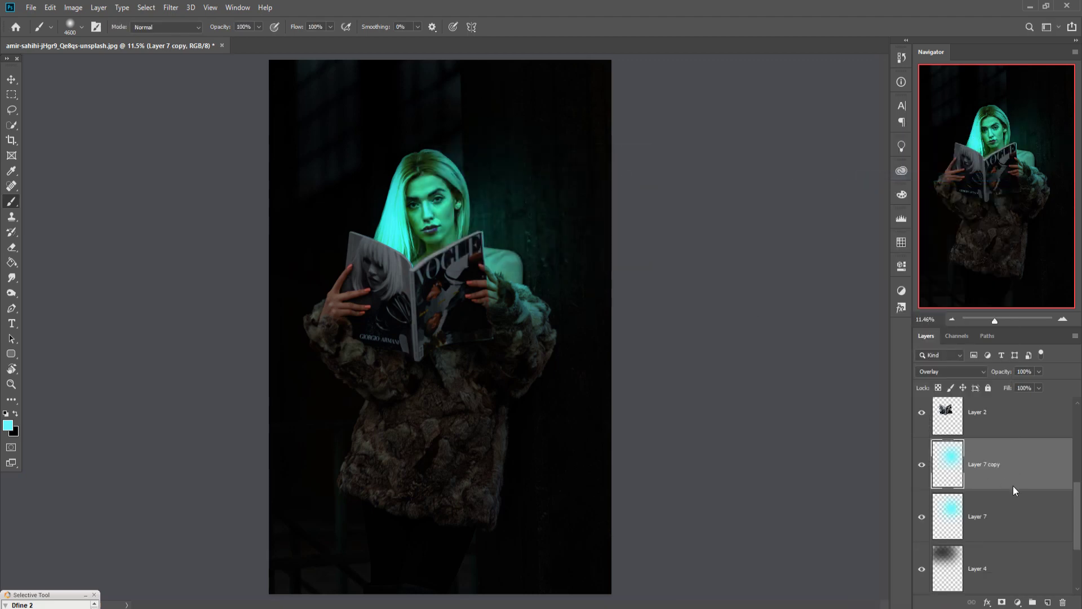
right_click(1027, 501)
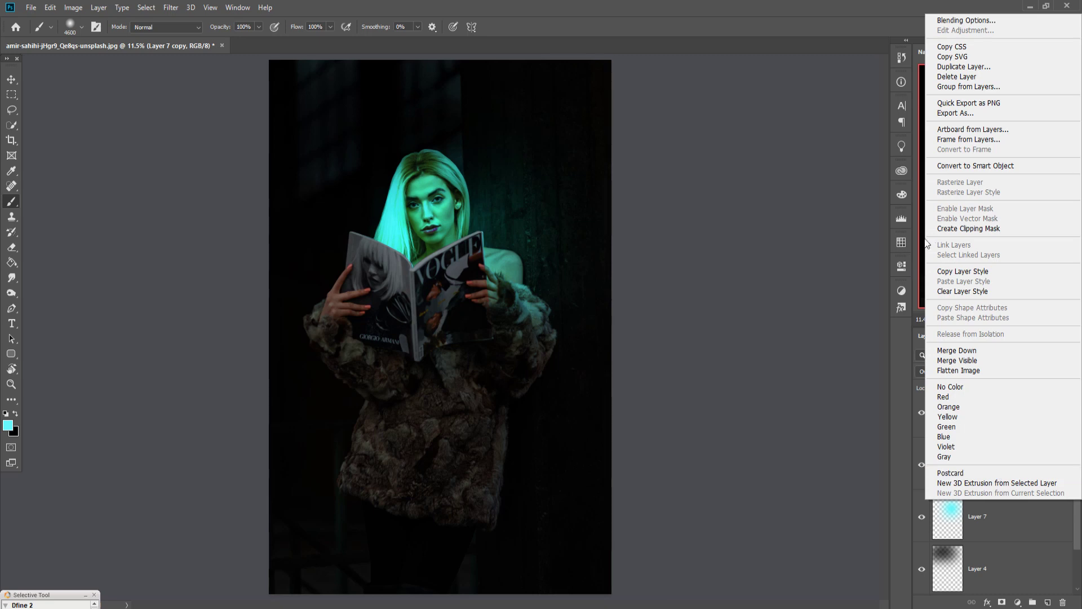
click(959, 67)
click(642, 174)
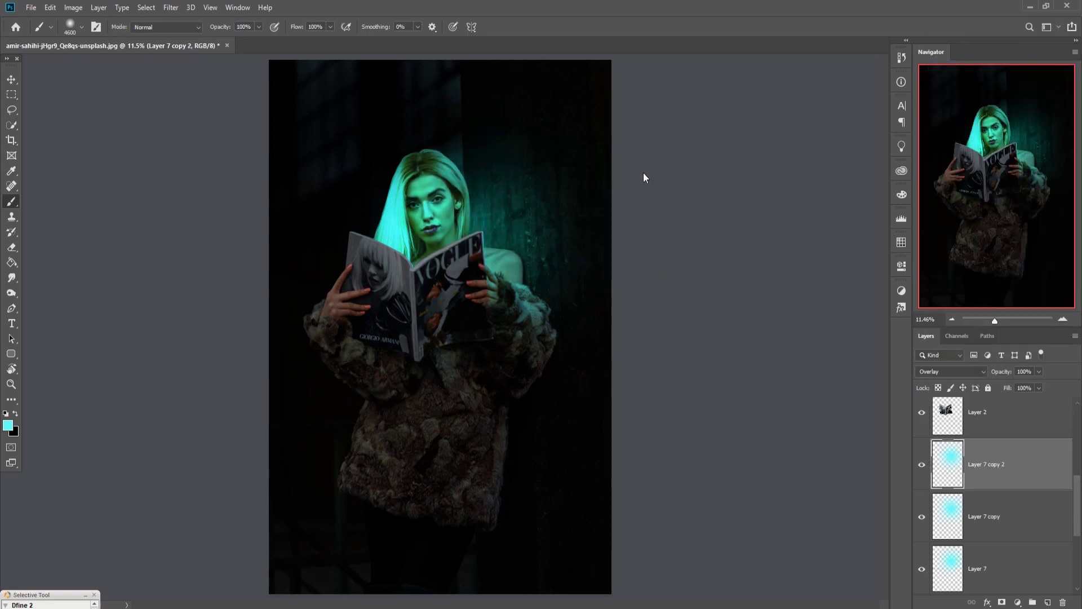
right_click(1018, 479)
click(898, 177)
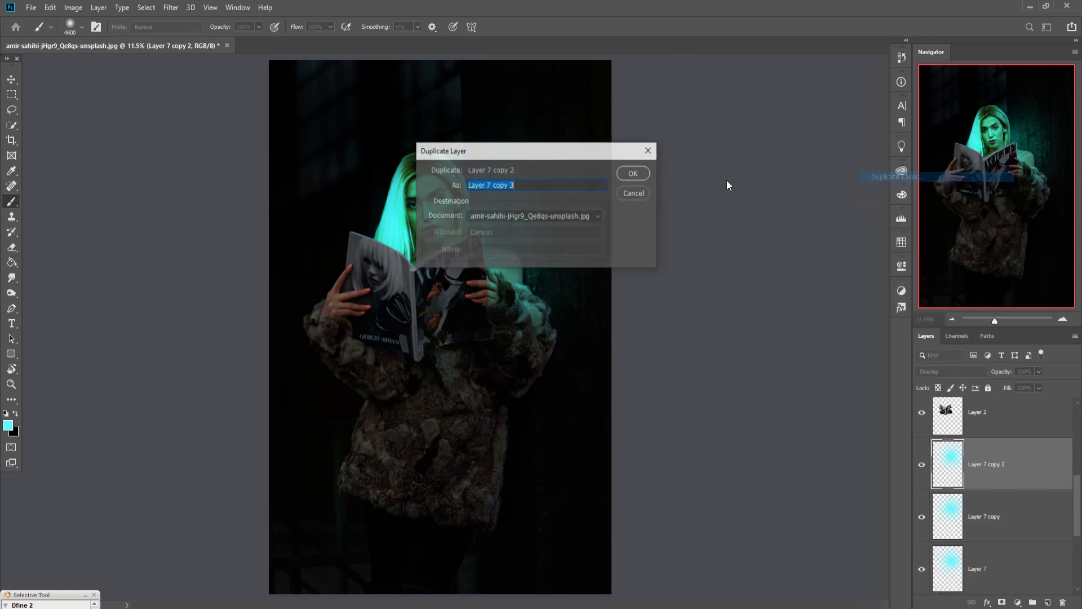
click(644, 175)
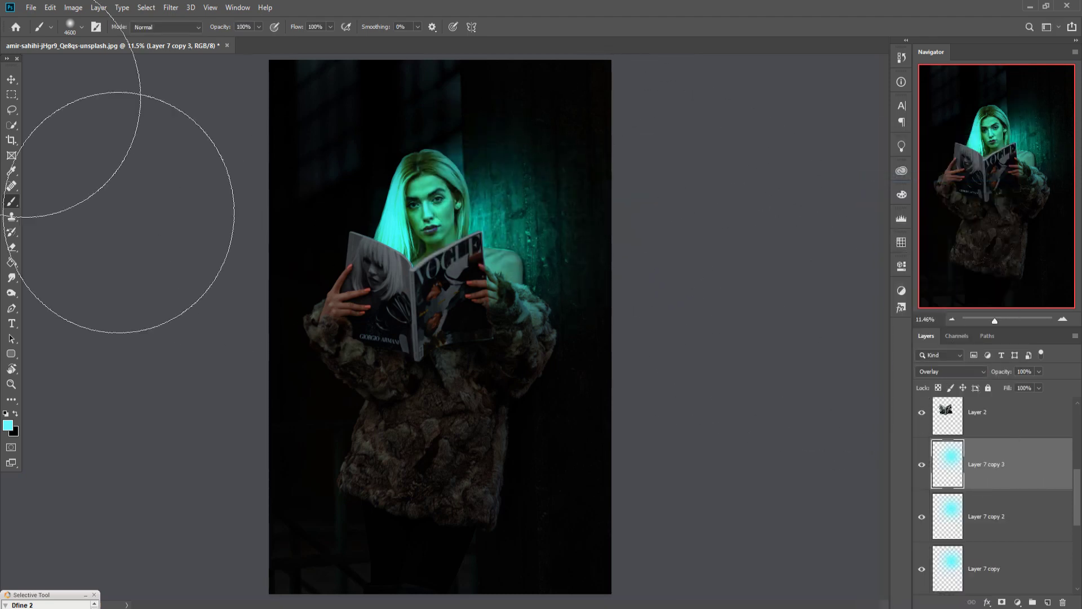
- Scale the three selected Layer 7 glow copies up to about 143% and commit
click(11, 79)
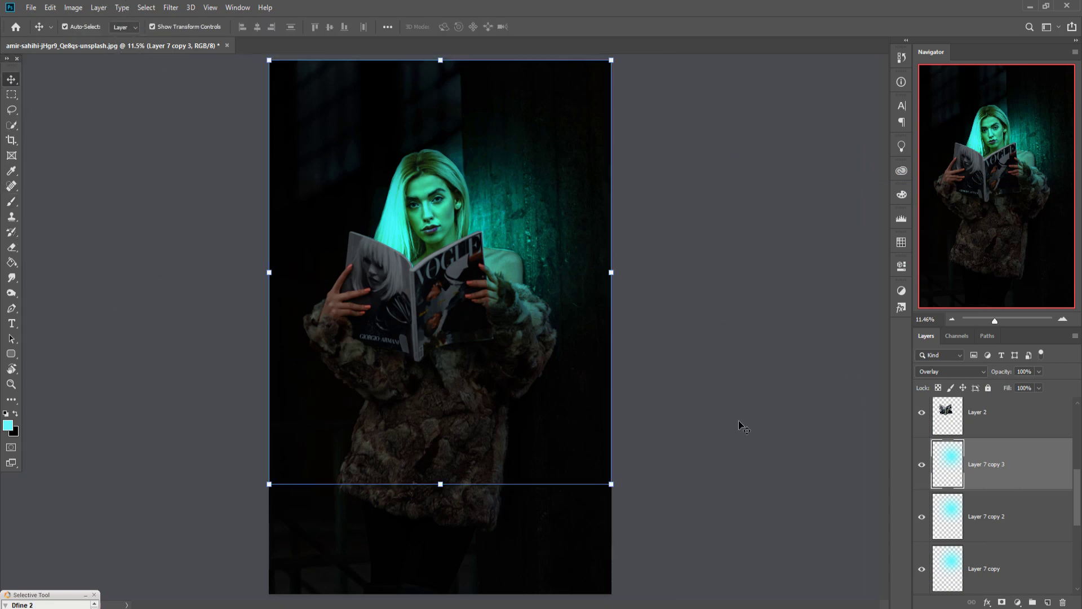
shift+click(1007, 567)
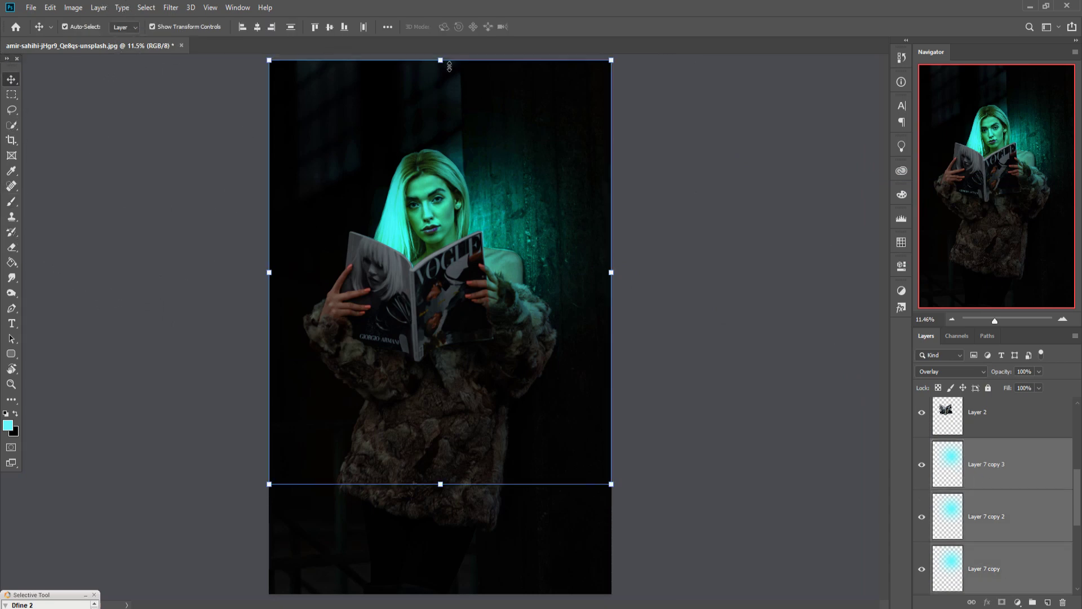
drag(440, 60, 471, 5)
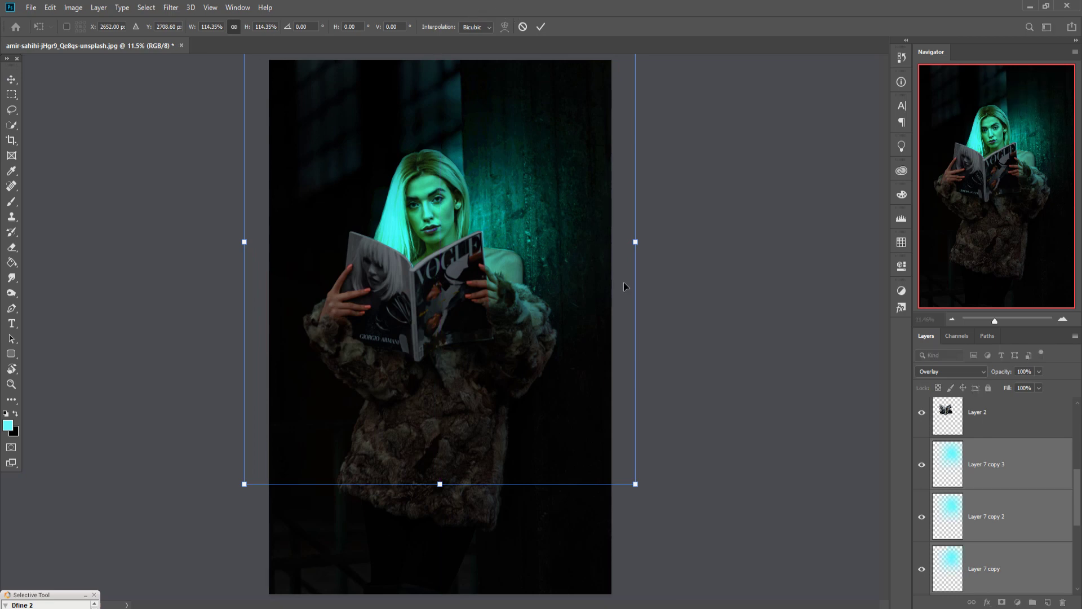
key(ctrl+minus)
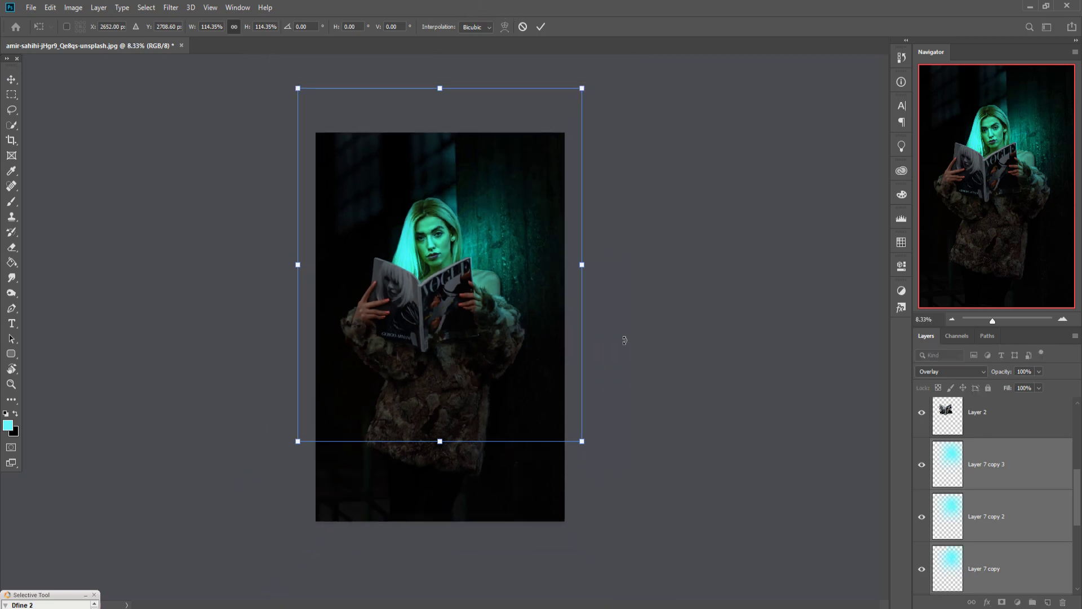
drag(443, 93, 465, 32)
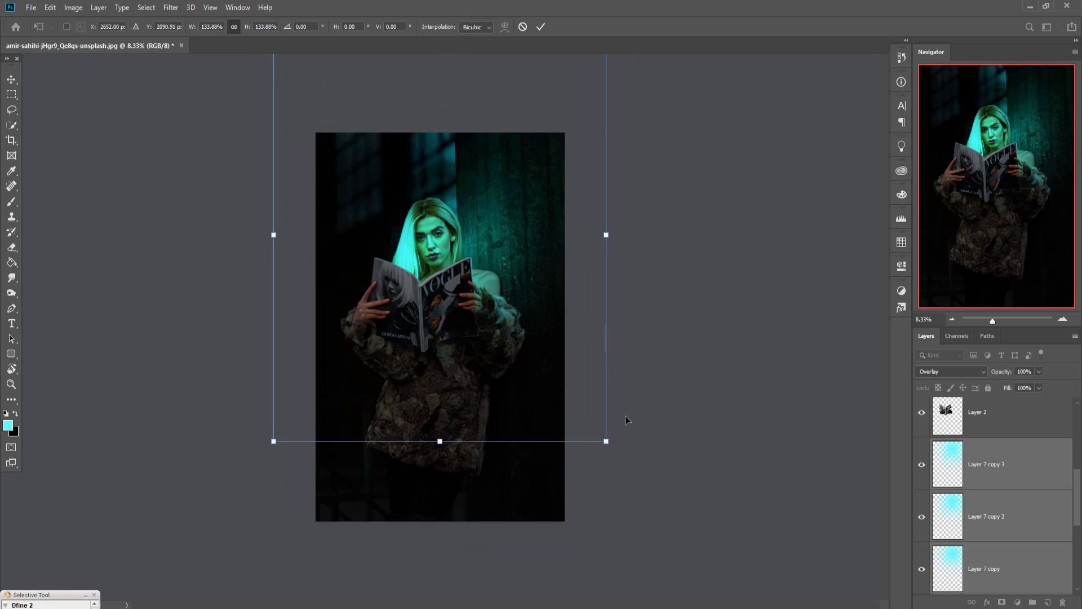
drag(607, 442, 631, 483)
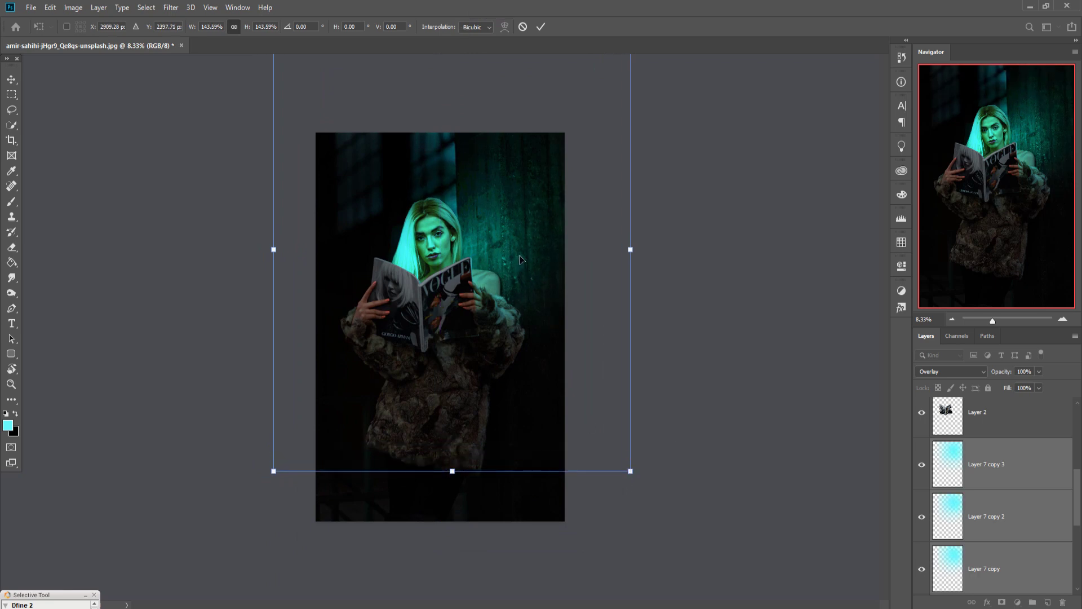
click(541, 28)
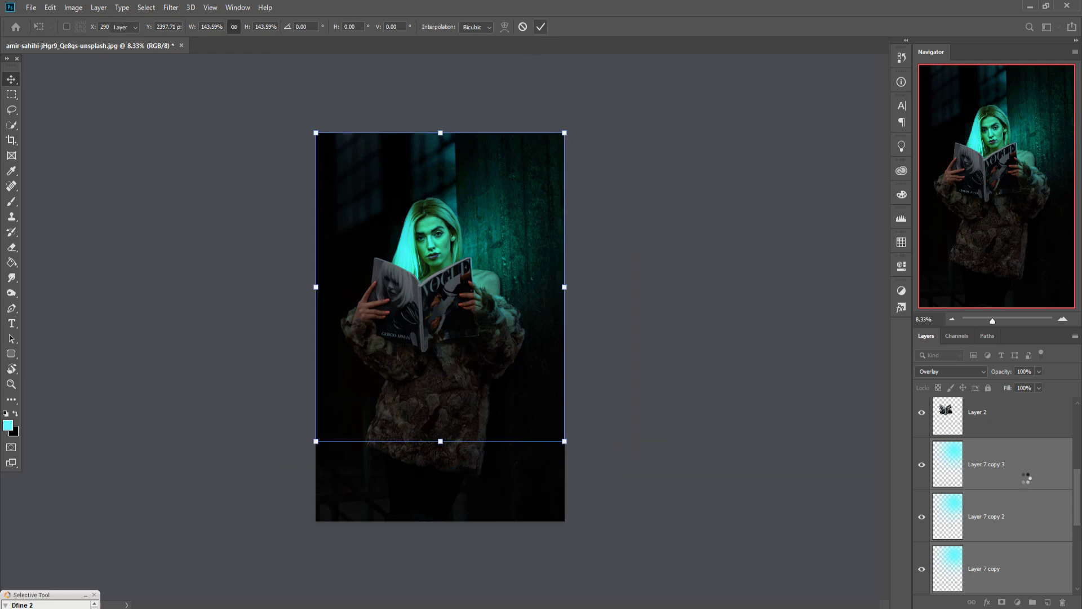
- Add Layer 8 above Layer 3, clip it to the magazine layer, and set it to Overlay
click(1000, 422)
scroll(1000, 423, up, 2)
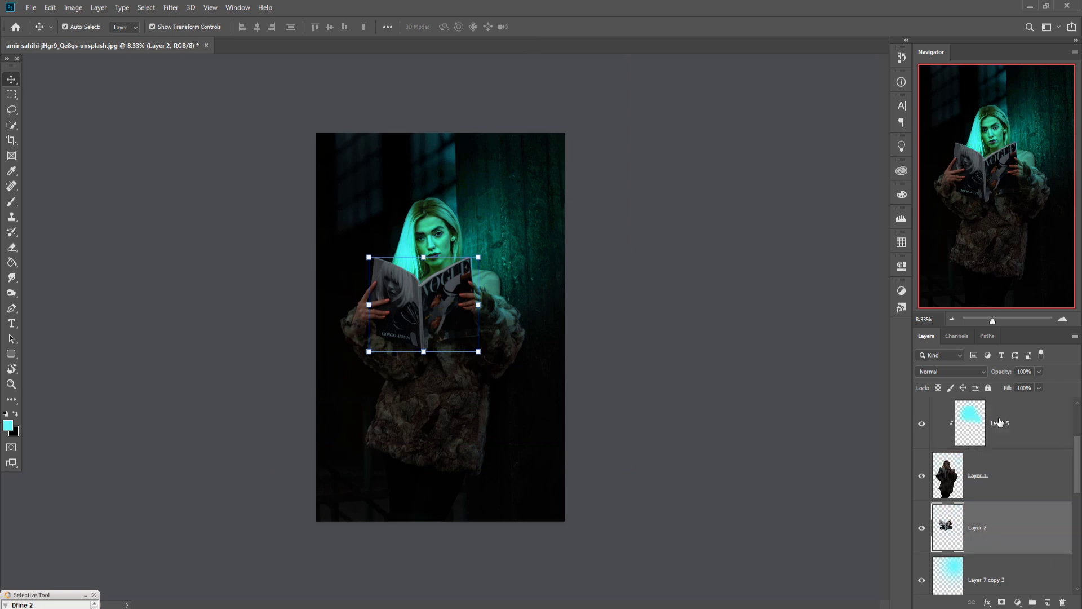
scroll(1038, 434, up, 2)
click(1037, 433)
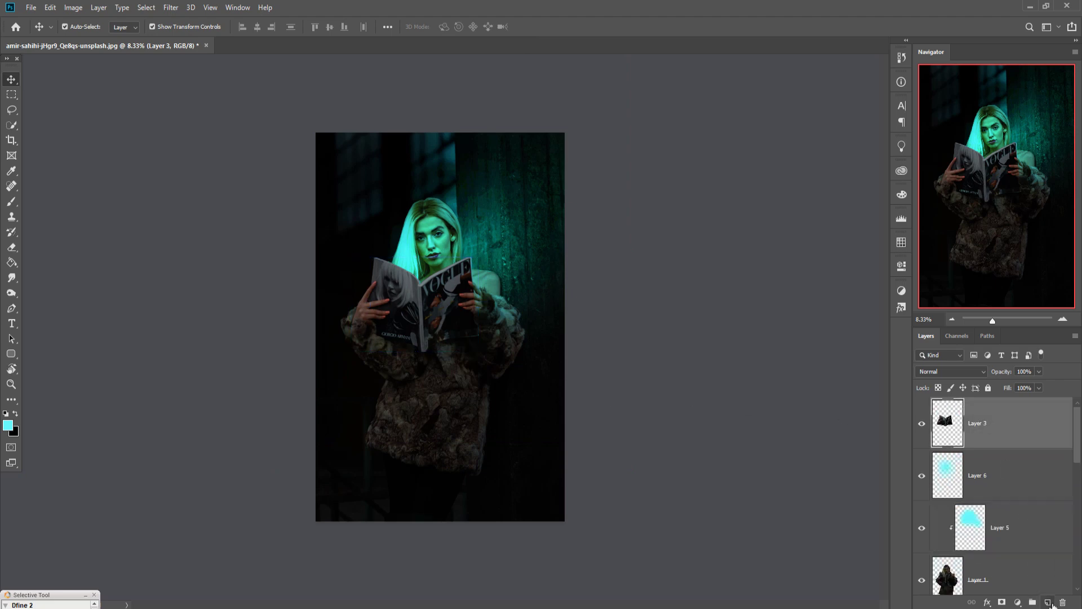
click(1048, 602)
click(11, 201)
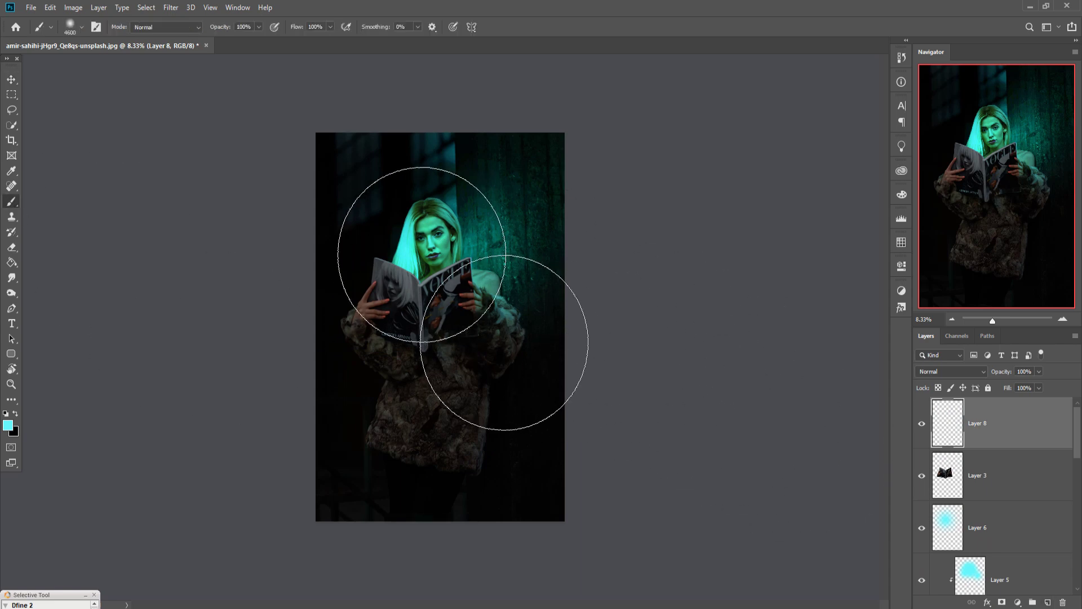
right_click(1002, 411)
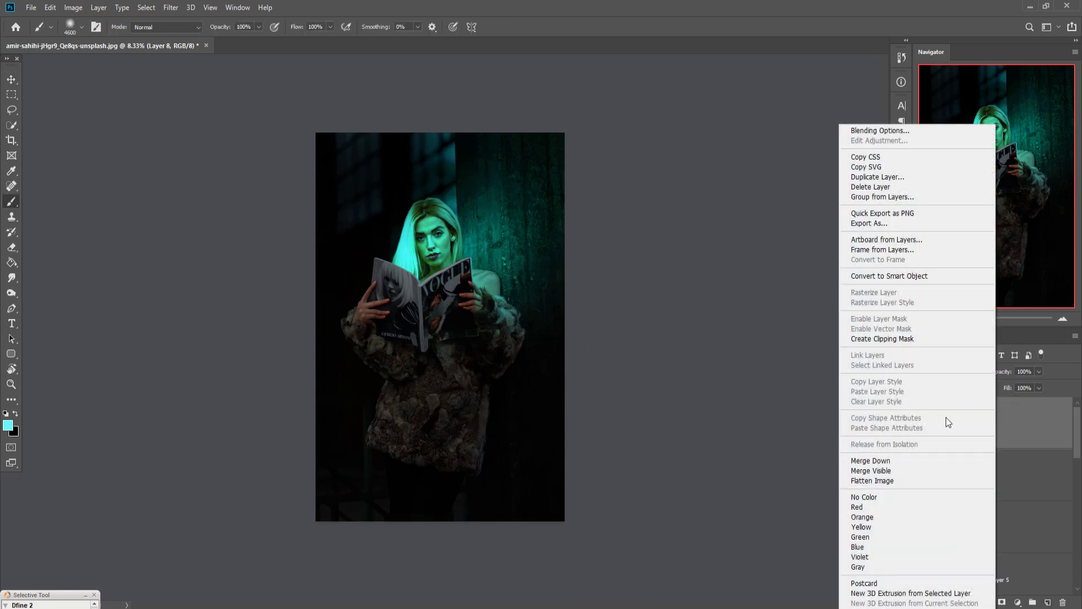
click(881, 338)
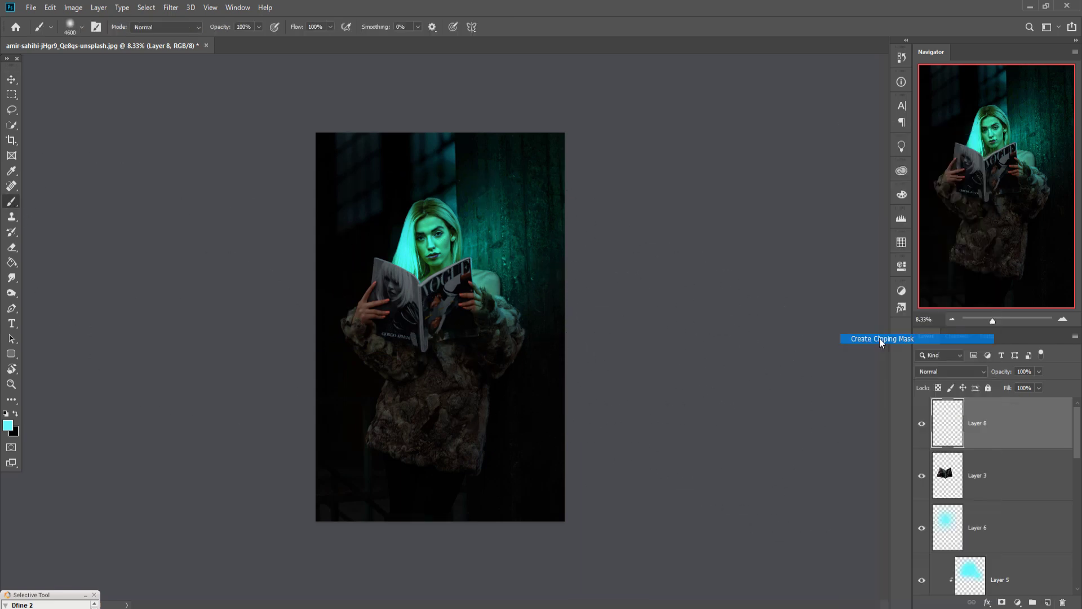
click(972, 373)
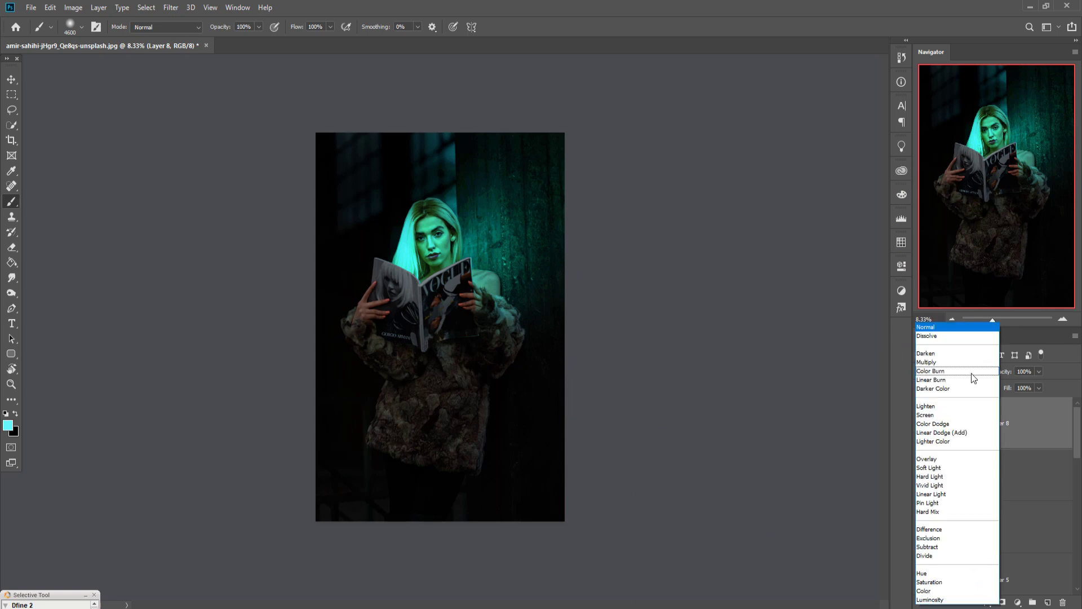
click(926, 460)
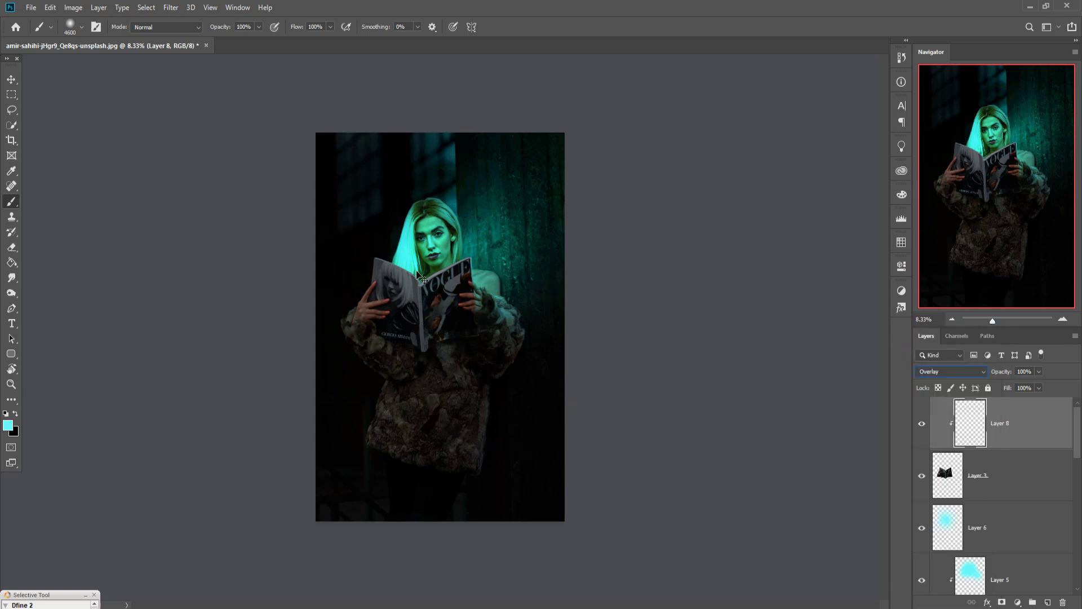
- Paint cyan light over the magazine with a brush shrunk to 3800
key(ctrl+plus)
key(ctrl+plus)
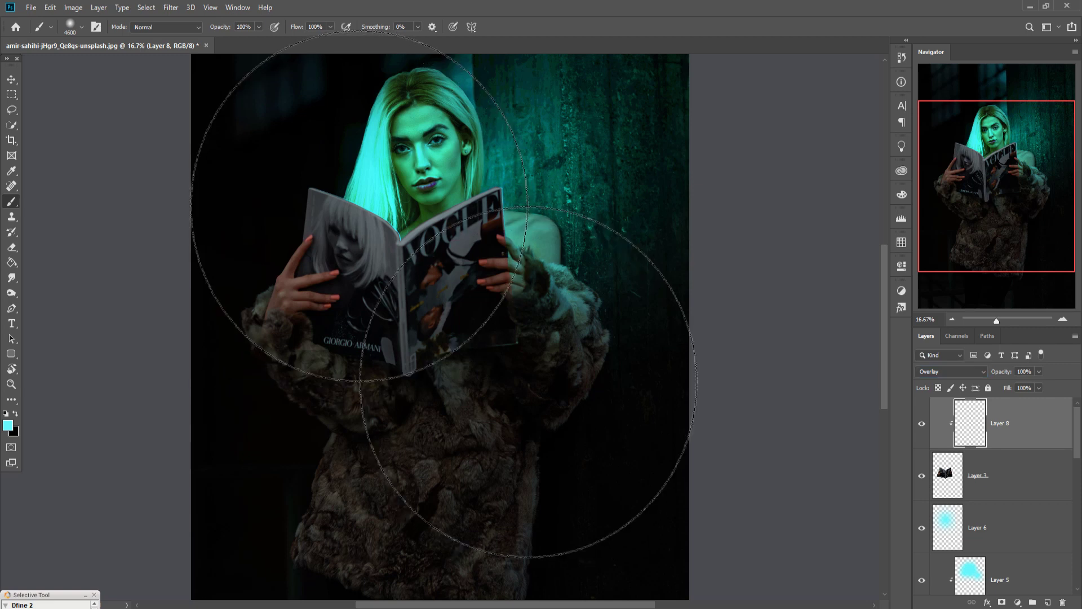
click(359, 207)
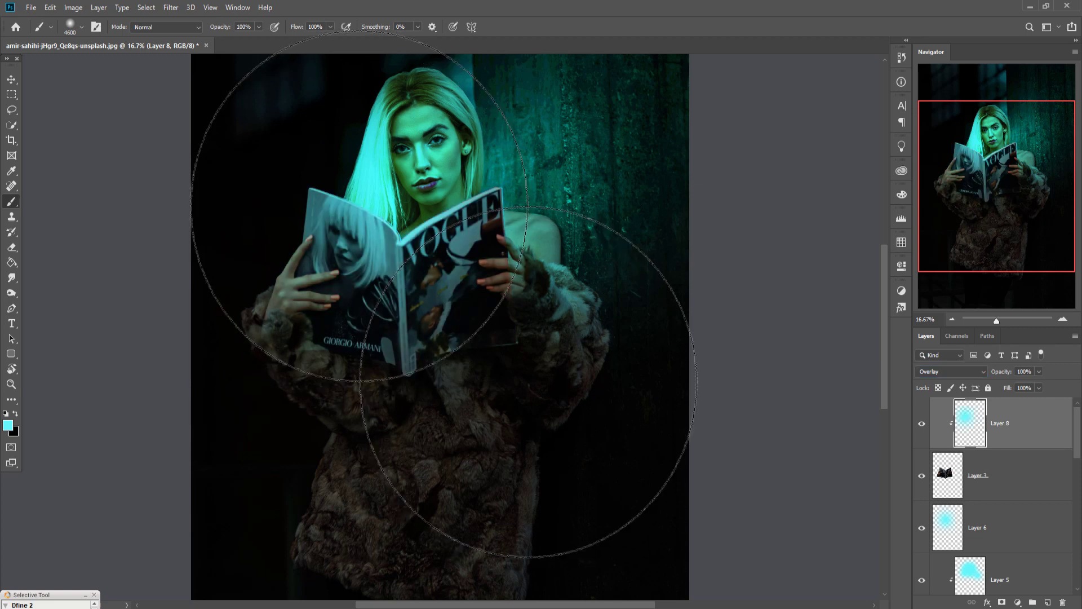
key(bracketleft)
key(bracketleft)
key(bracketleft)
key(bracketleft)
key(bracketleft)
key(bracketleft)
key(bracketleft)
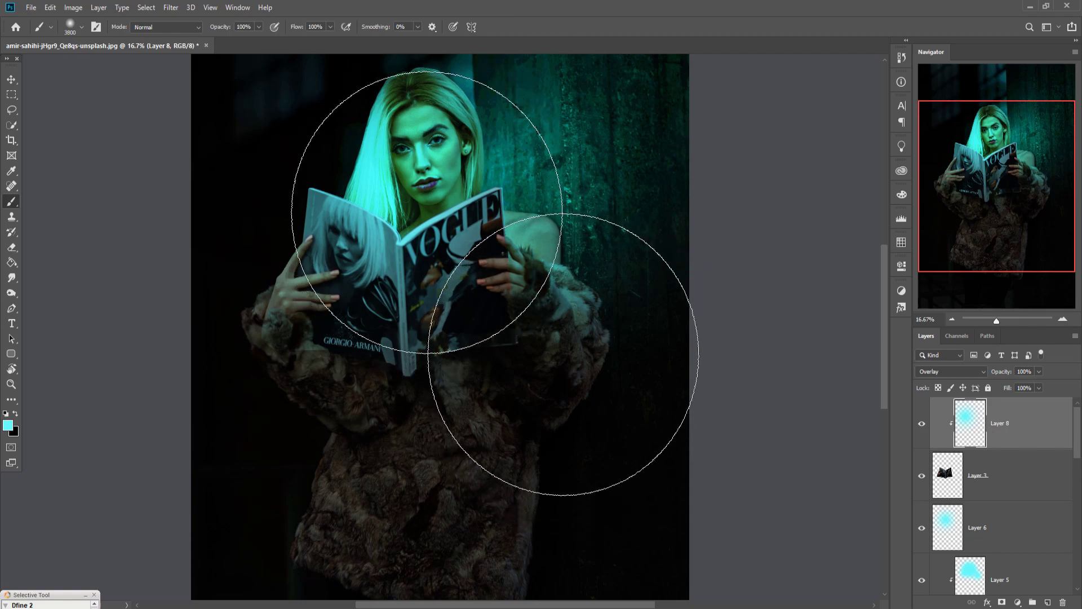
key(bracketleft)
key(bracketleft)
key(bracketleft)
key(bracketleft)
key(bracketleft)
key(bracketleft)
key(bracketleft)
key(bracketleft)
key(bracketleft)
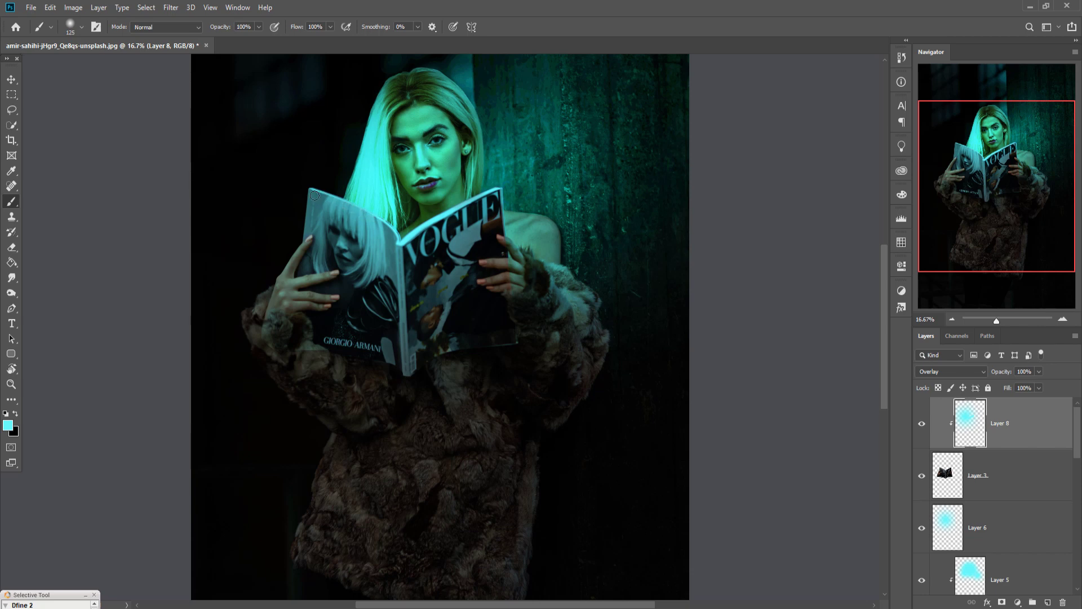
click(12, 79)
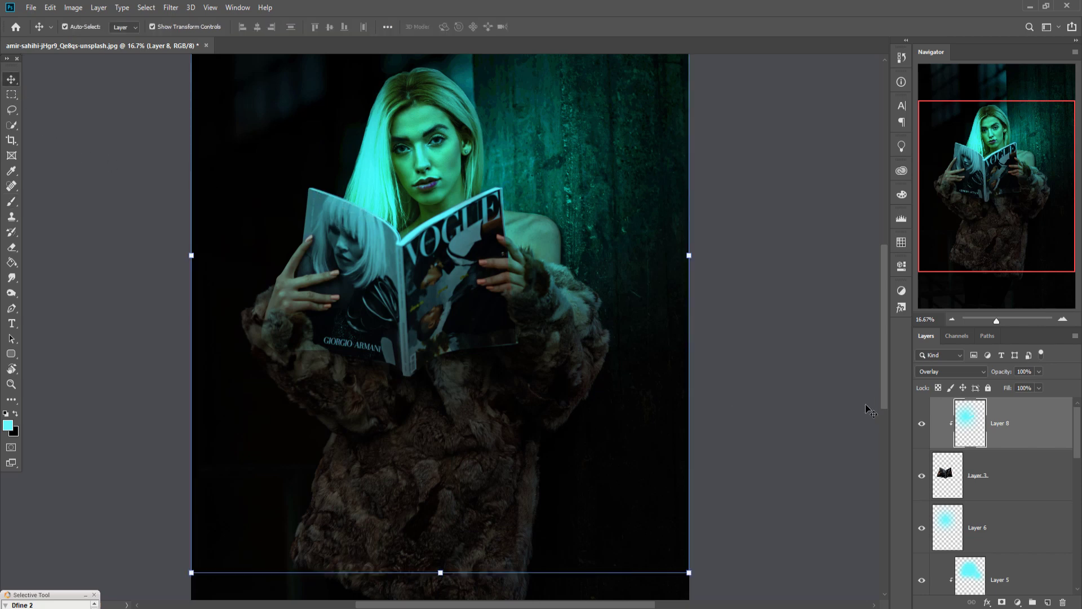
- Add a new empty Layer 9 directly above the Background copy layer
key(ctrl+minus)
key(ctrl+minus)
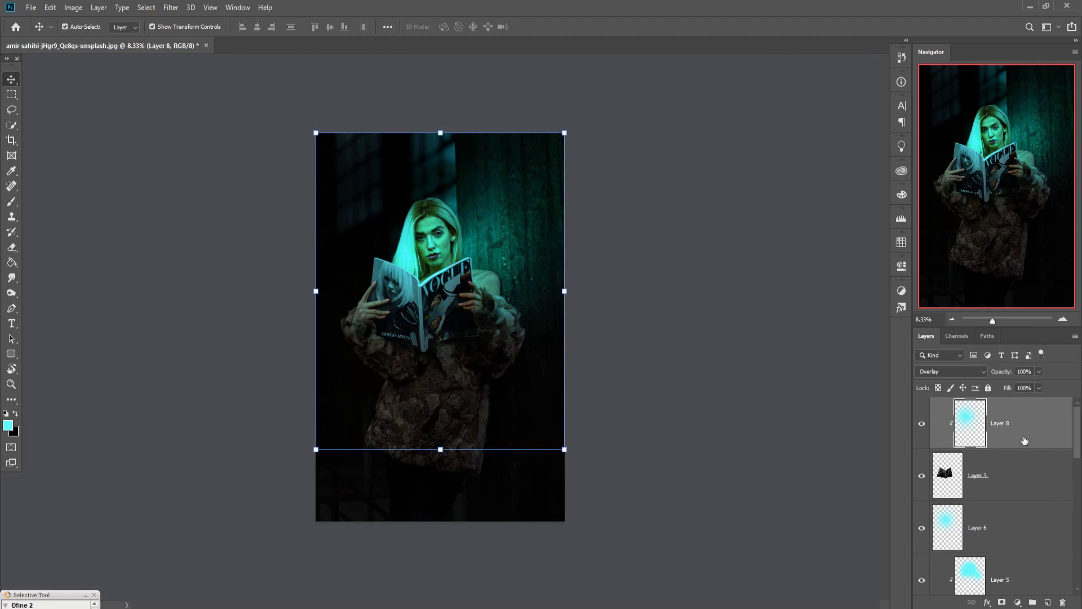
scroll(1046, 544, down, 4)
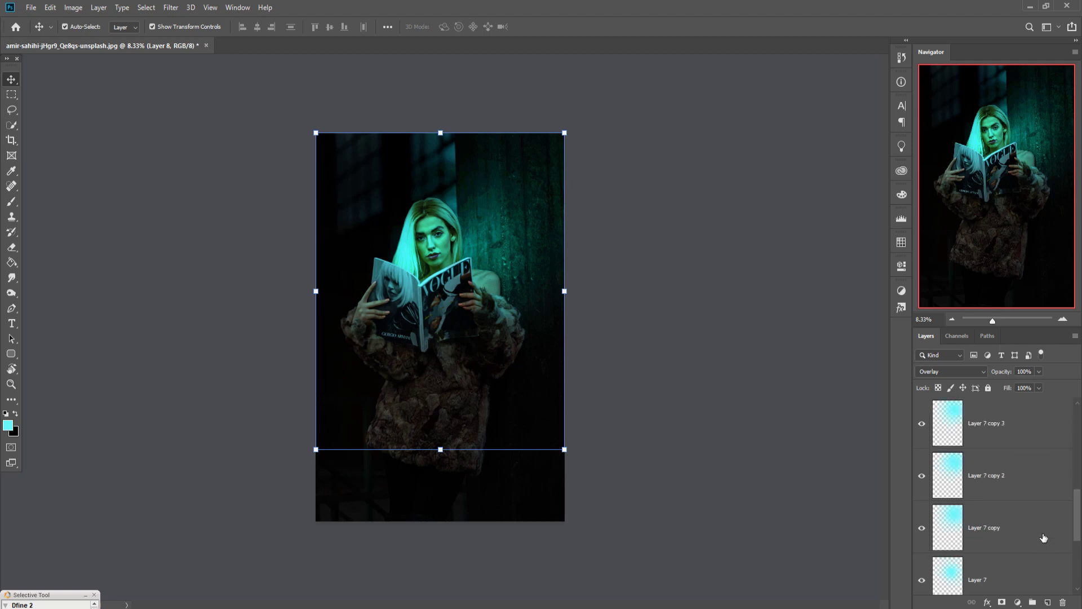
scroll(1044, 534, down, 2)
click(979, 516)
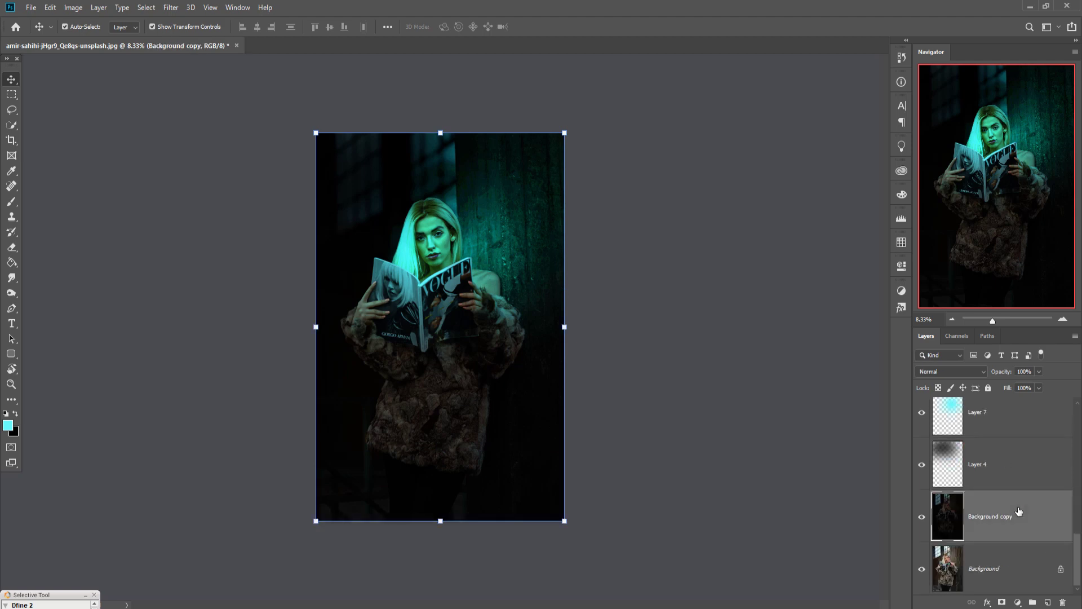
click(1049, 602)
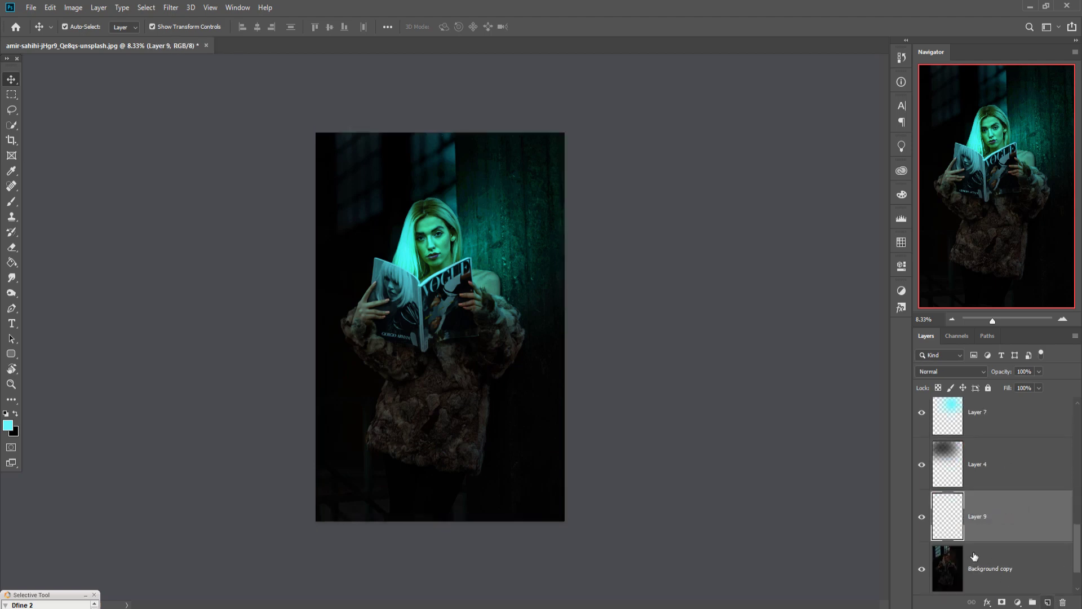
- Paint a large soft cyan glow around the woman's head with an enlarged brush
click(13, 206)
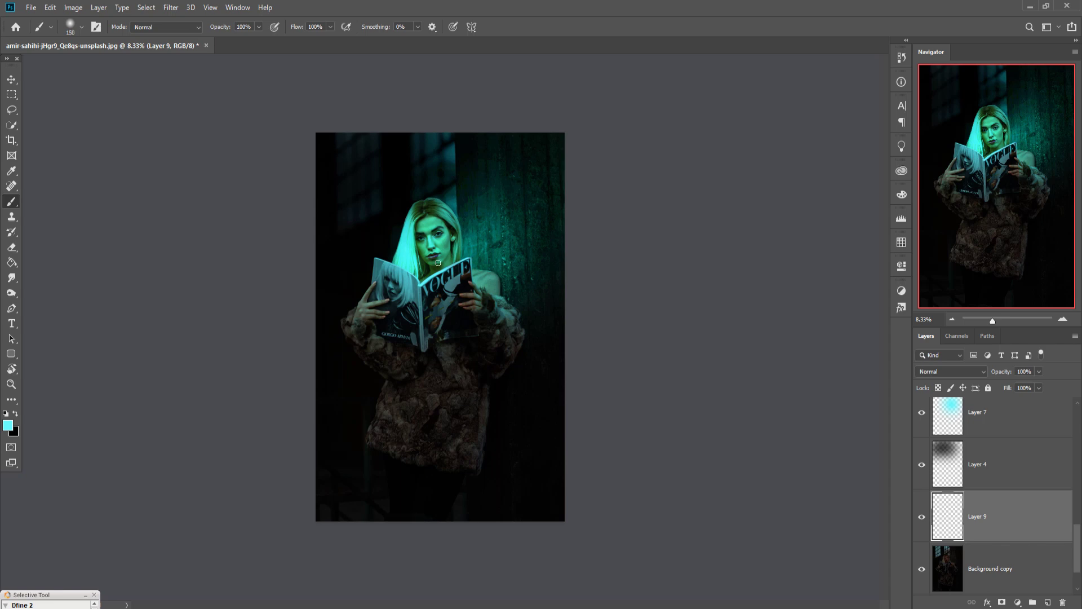
key(bracketright)
key(bracketright)
key(bracketright)
key(bracketright)
key(bracketright)
key(bracketright)
key(bracketright)
key(bracketright)
key(bracketright)
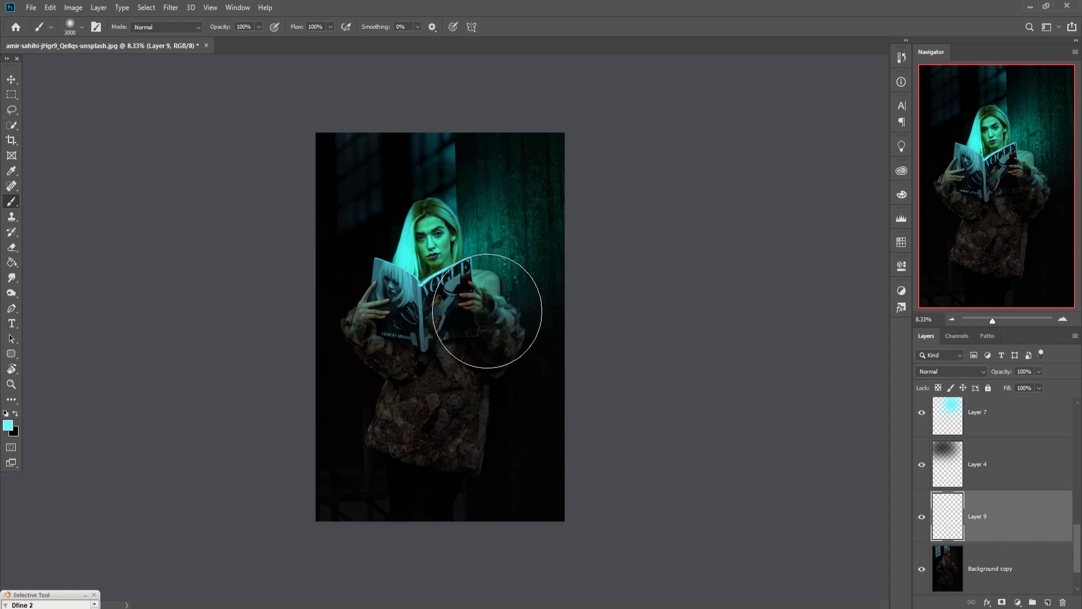
key(bracketright)
key(bracketright)
key(bracketright)
key(bracketright)
key(bracketright)
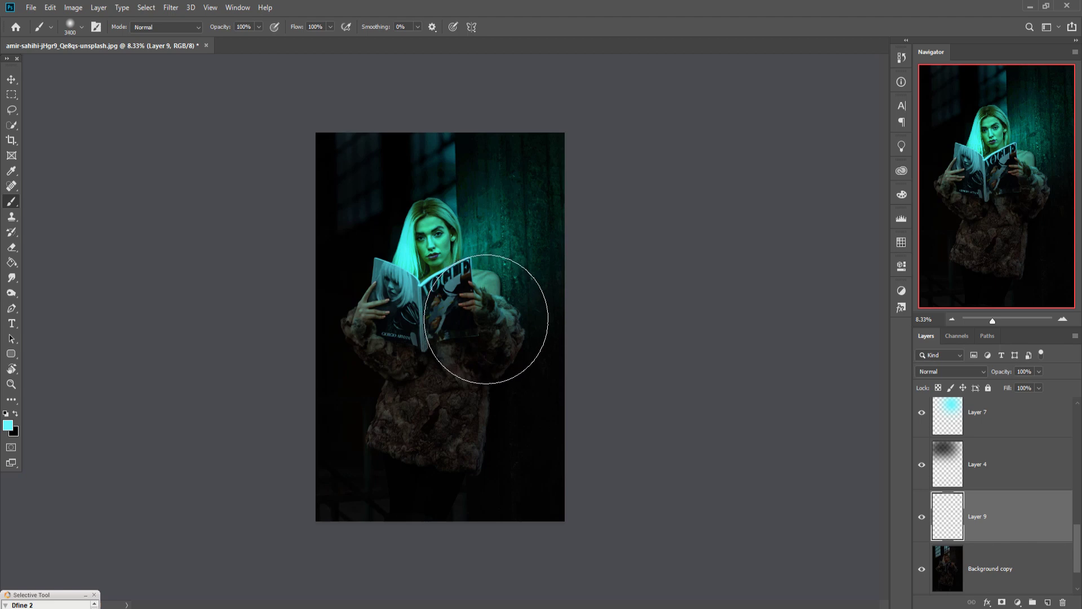
click(489, 322)
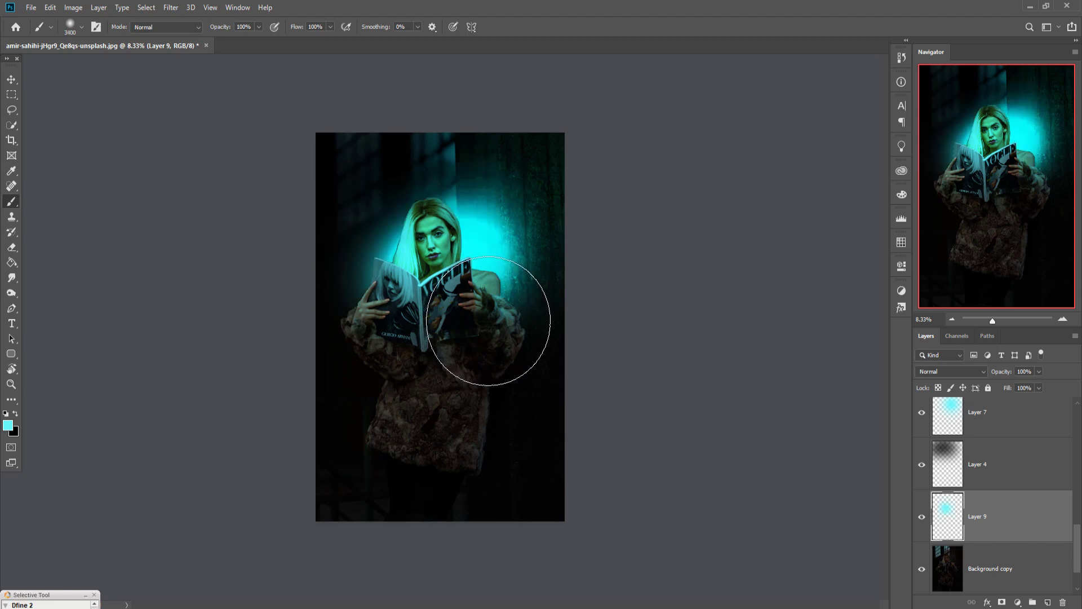
click(11, 79)
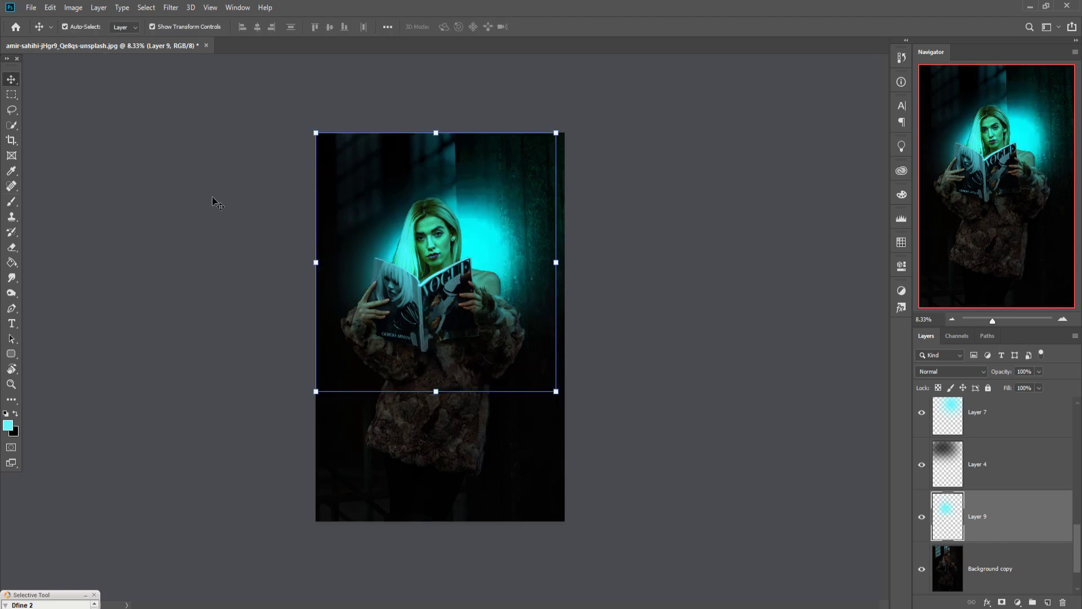
- Scale the cyan glow to about 75% and shift it left to the canvas edge
drag(561, 268, 479, 270)
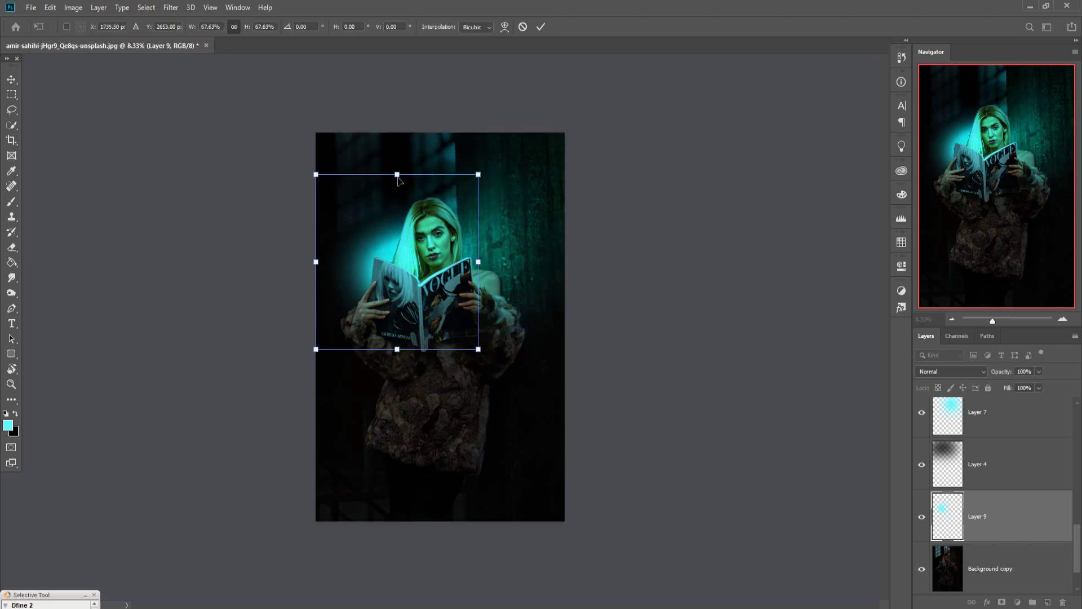
drag(402, 178, 402, 111)
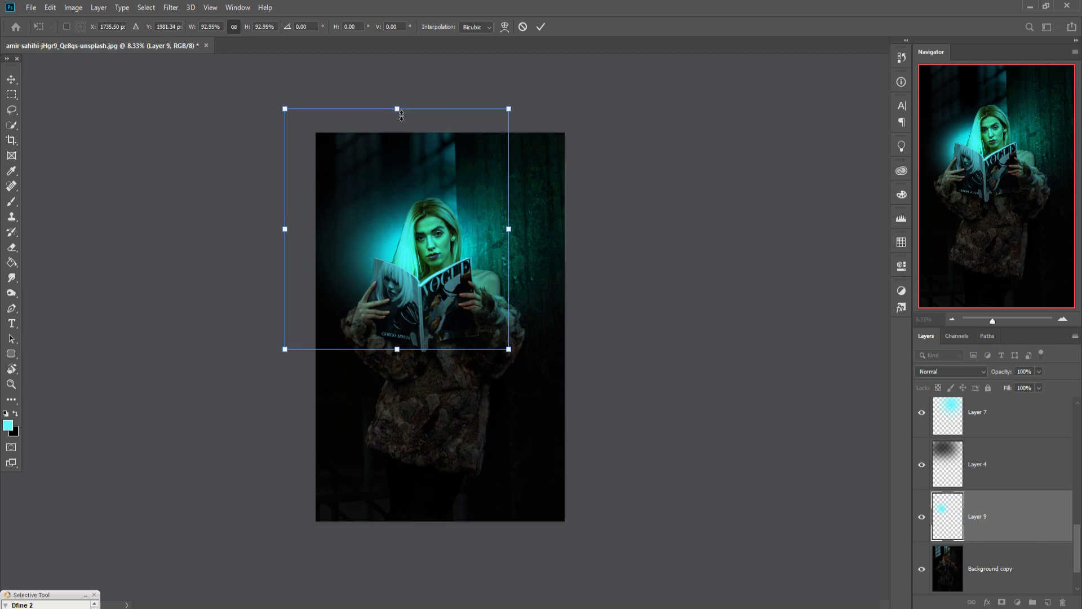
drag(285, 237, 329, 229)
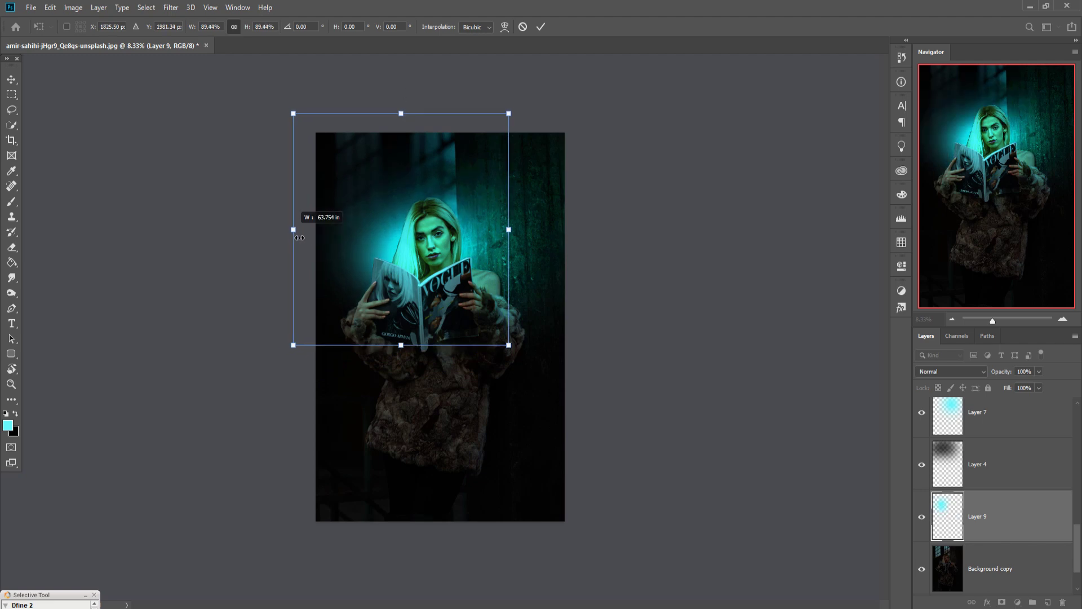
drag(478, 222, 463, 223)
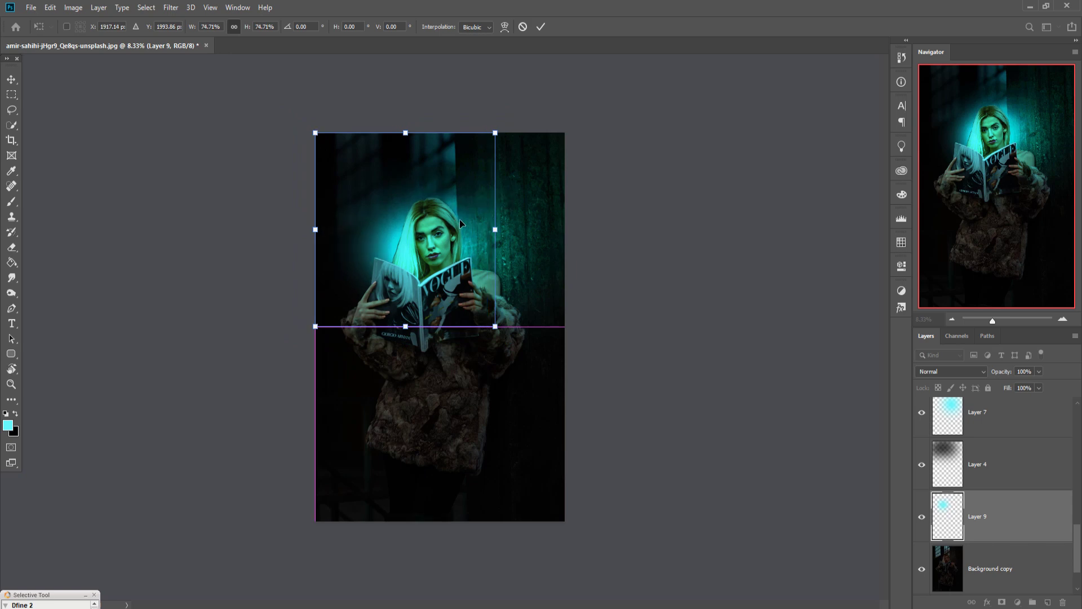
click(541, 29)
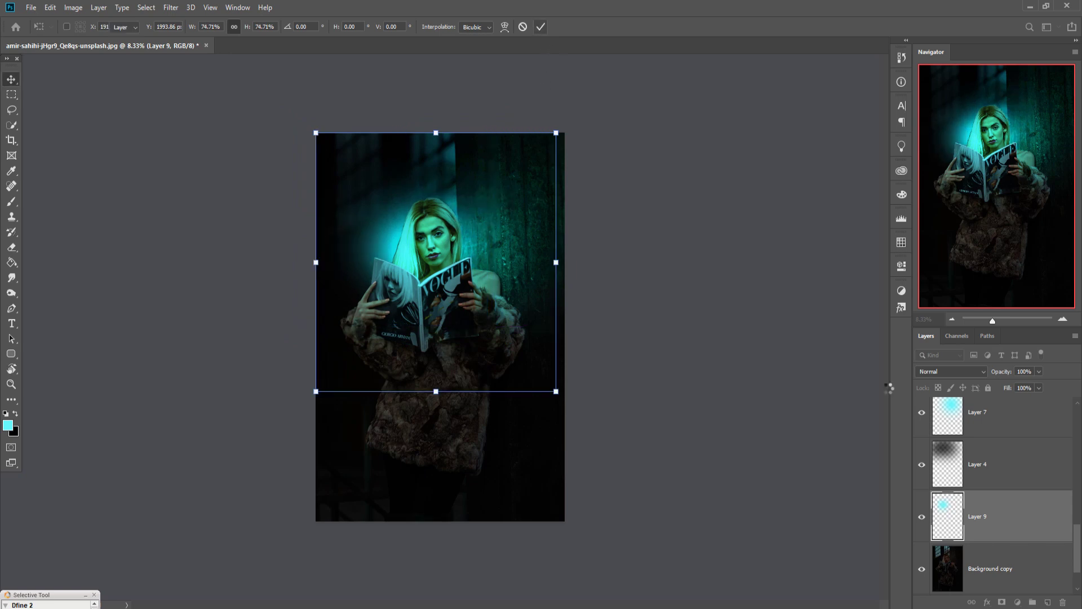
click(1039, 372)
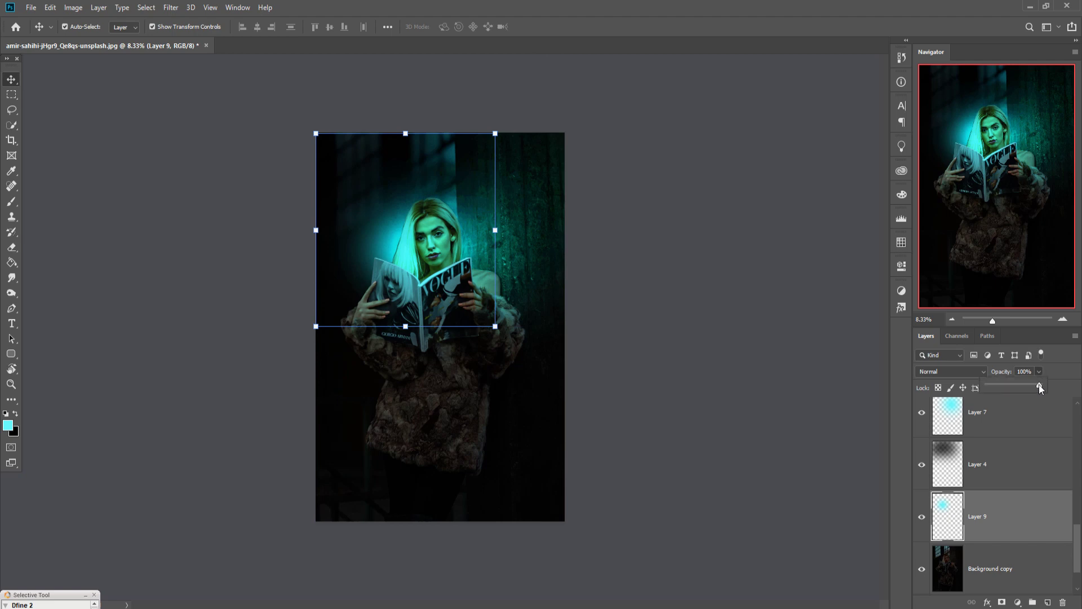
- Lower Layer 9 opacity to 48% and paint cyan on the magazine with a smaller brush
drag(1039, 388, 1000, 387)
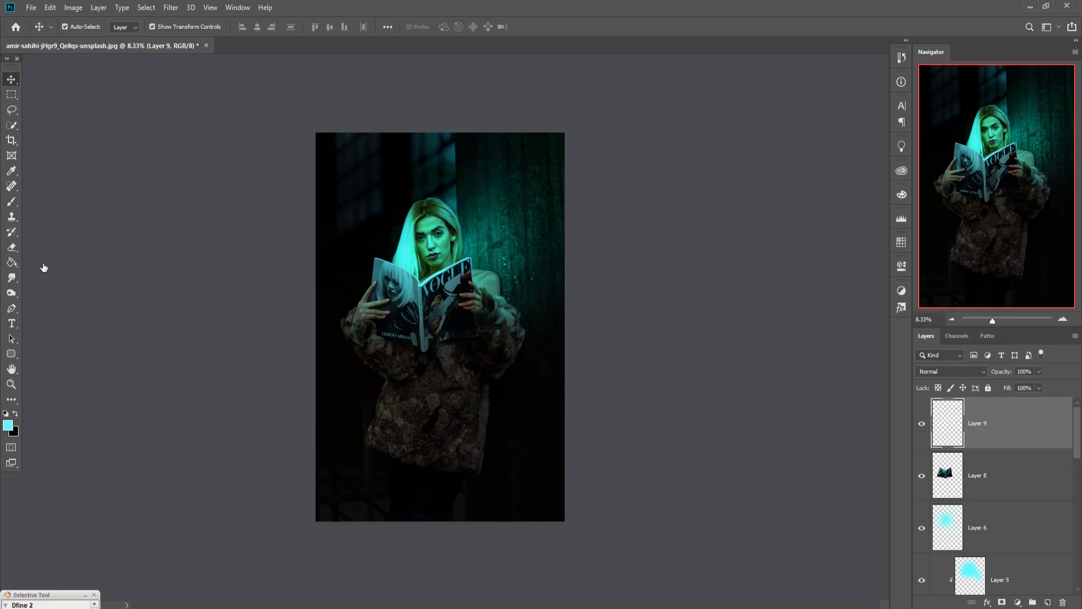
click(10, 206)
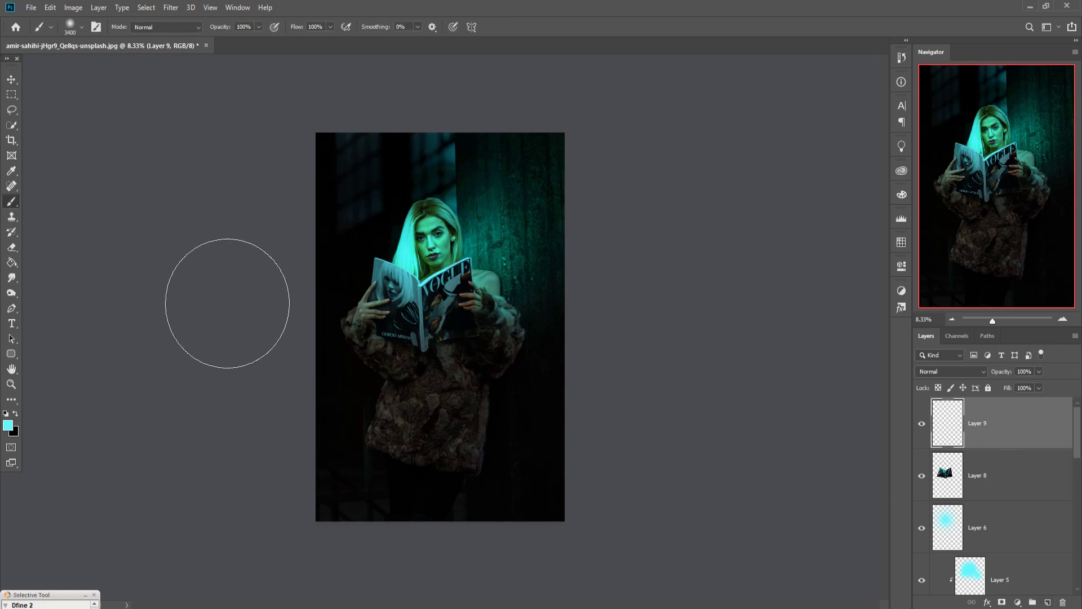
key(bracketleft)
key(bracketleft)
key(bracketleft)
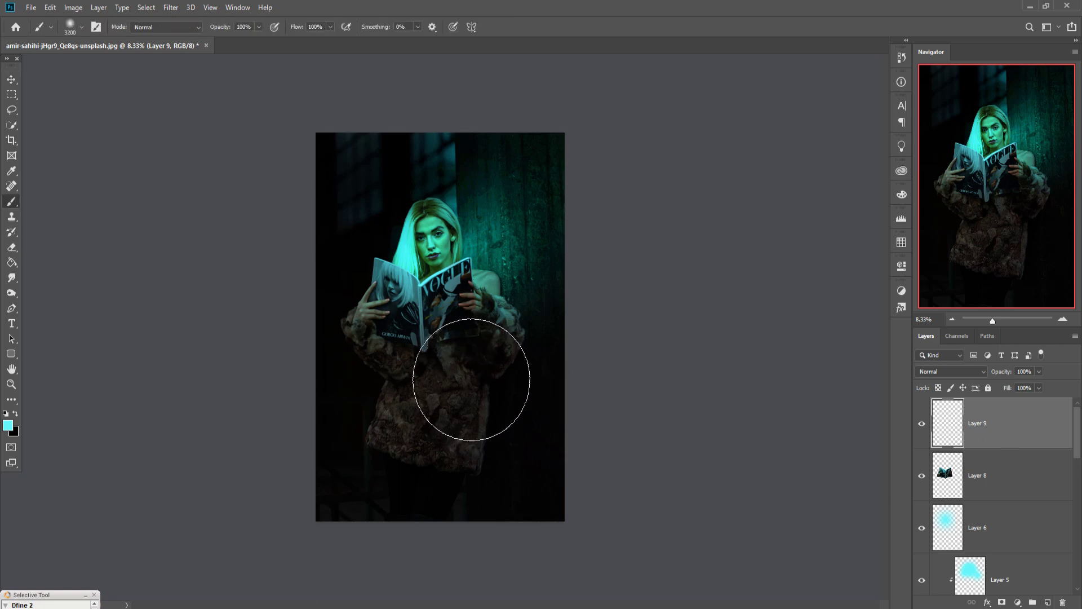
key(bracketleft)
key(bracketleft)
key(bracketleft)
key(bracketleft)
key(bracketleft)
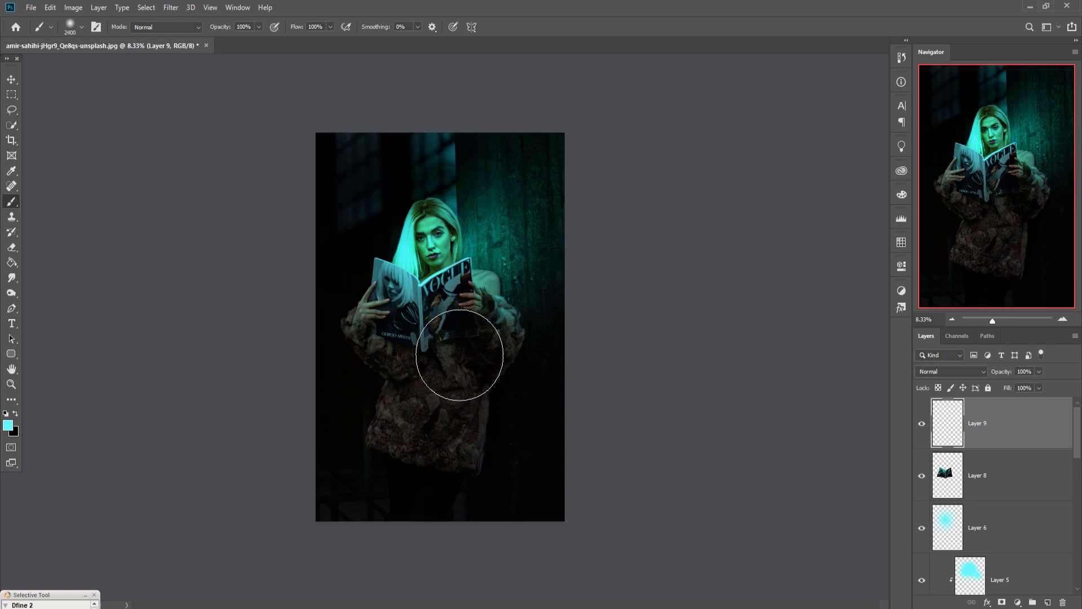
key(bracketleft)
key(bracketleft)
key(bracketleft)
key(bracketleft)
key(bracketleft)
key(bracketleft)
key(bracketleft)
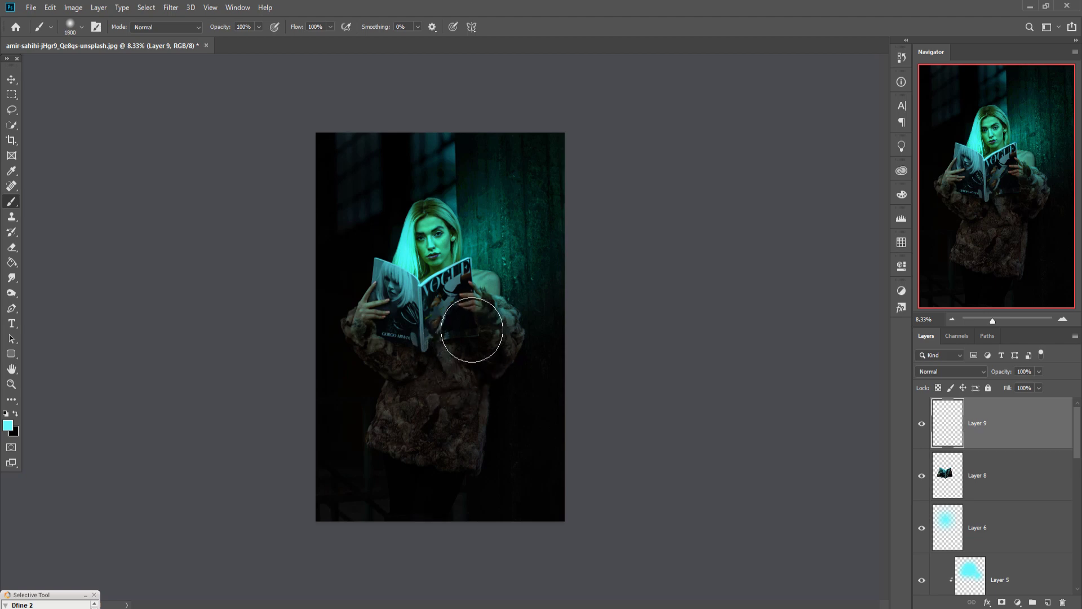
key(bracketleft)
click(473, 332)
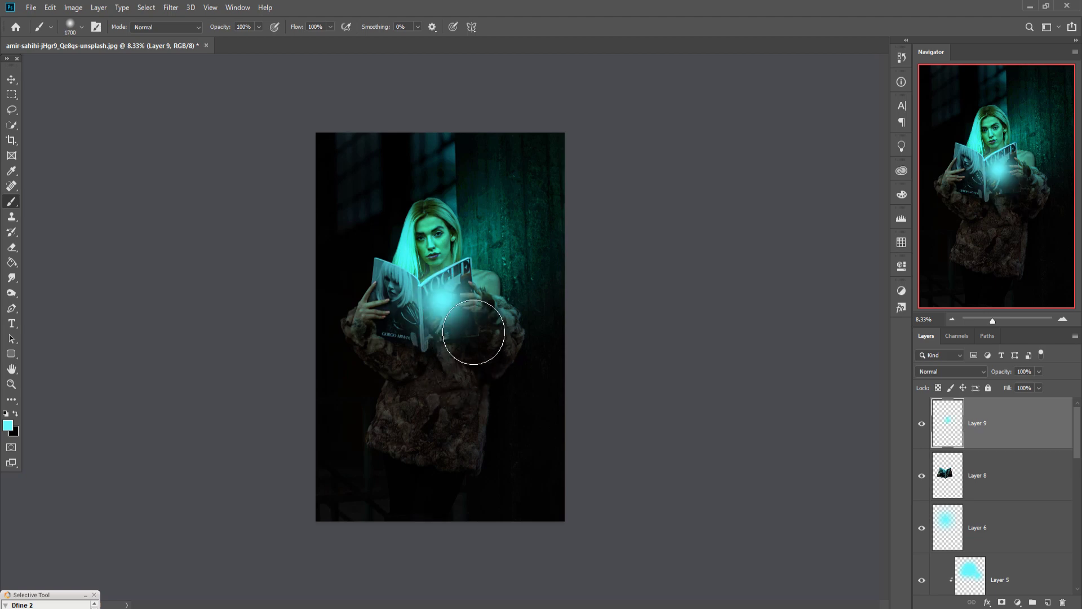
- Move Layer 9 below the magazine layer and refine the glow strokes around the magazine's edges
drag(1021, 443, 1020, 495)
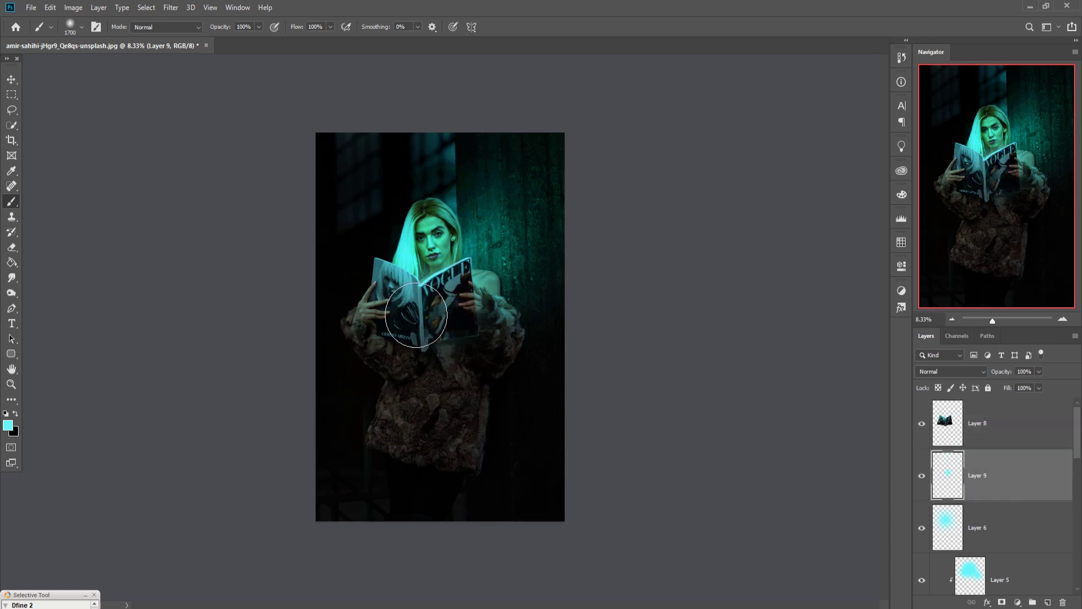
click(397, 318)
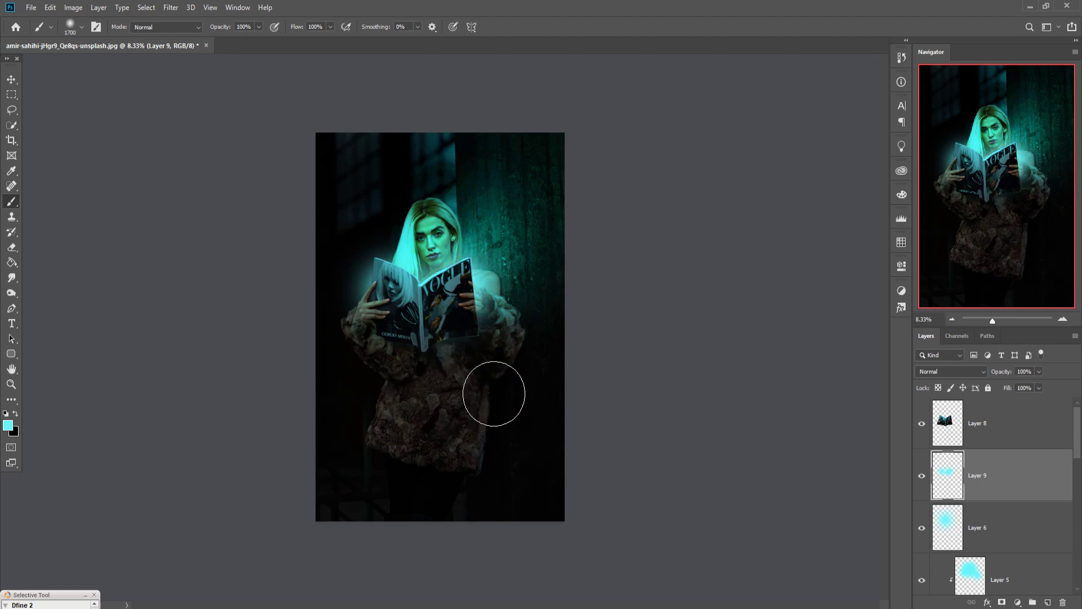
mouse_move(470, 331)
mouse_down()
mouse_move(472, 310)
mouse_move(471, 381)
mouse_move(452, 331)
mouse_move(458, 398)
mouse_move(430, 333)
mouse_move(422, 364)
mouse_up()
key(ctrl+z)
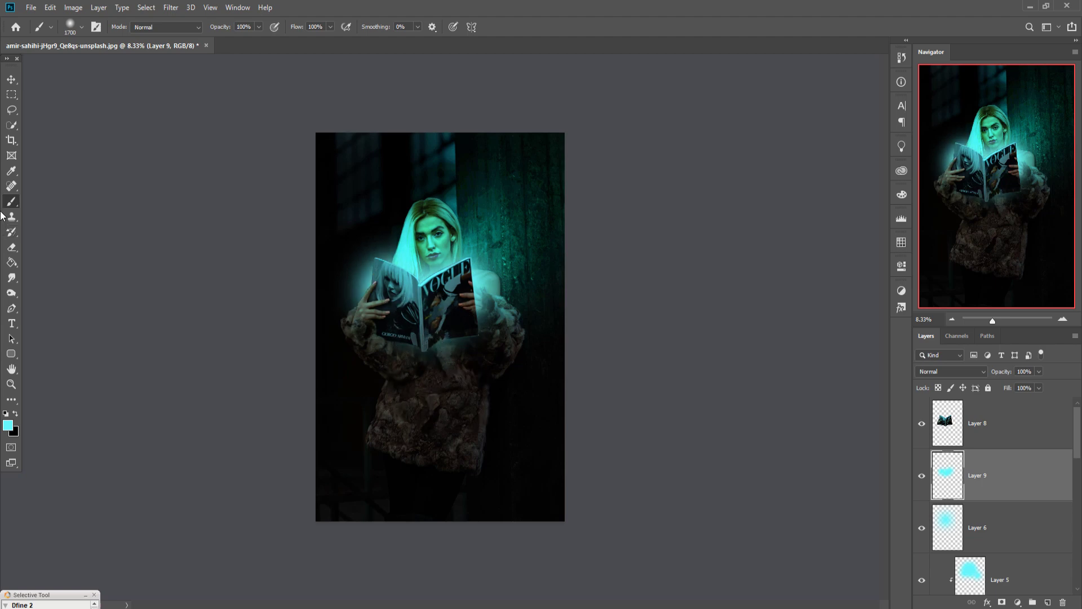
key(ctrl+z)
key(ctrl+z)
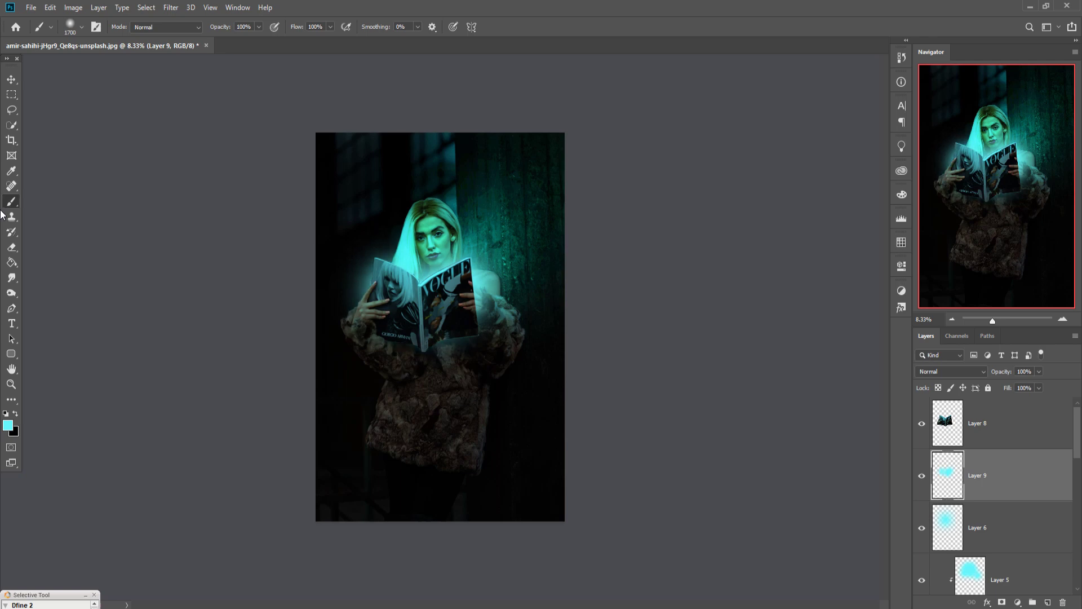
key(ctrl+z)
key(ctrl+z)
key(ctrl+z)
key(ctrl+z)
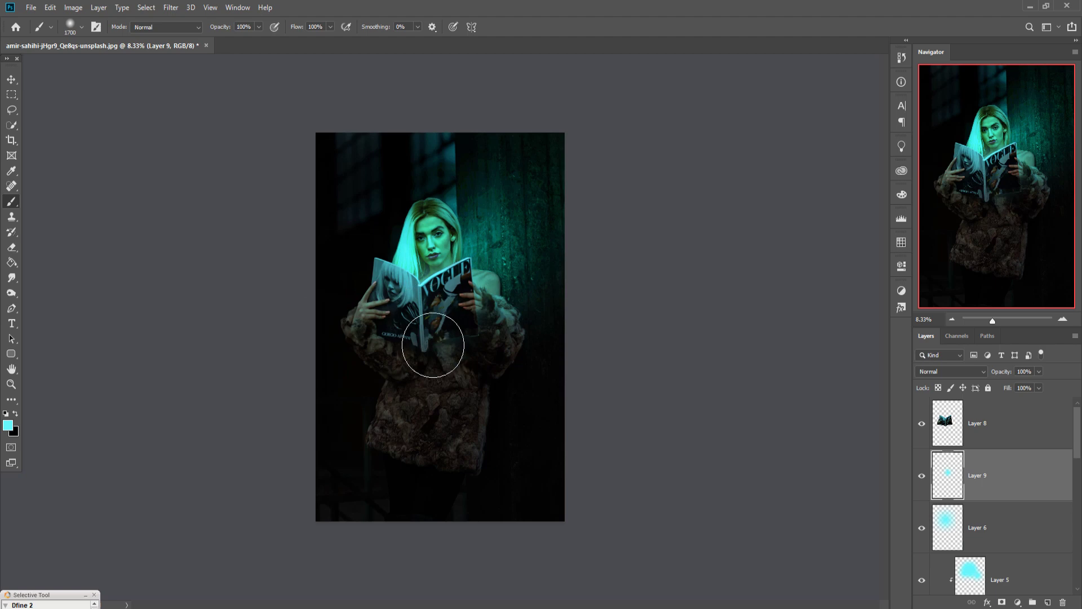
key(ctrl+shift+z)
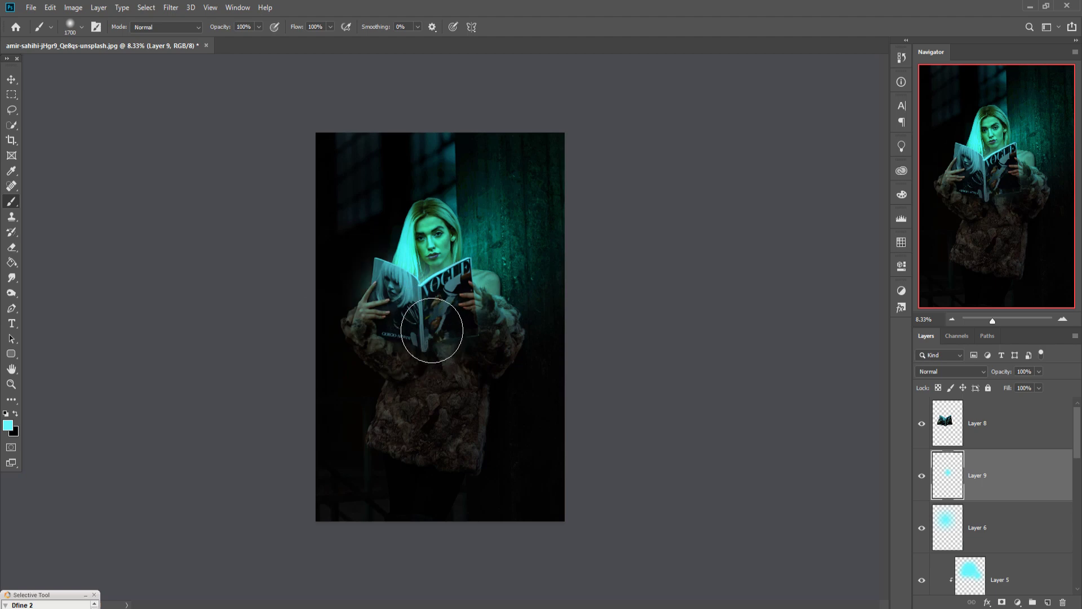
click(11, 80)
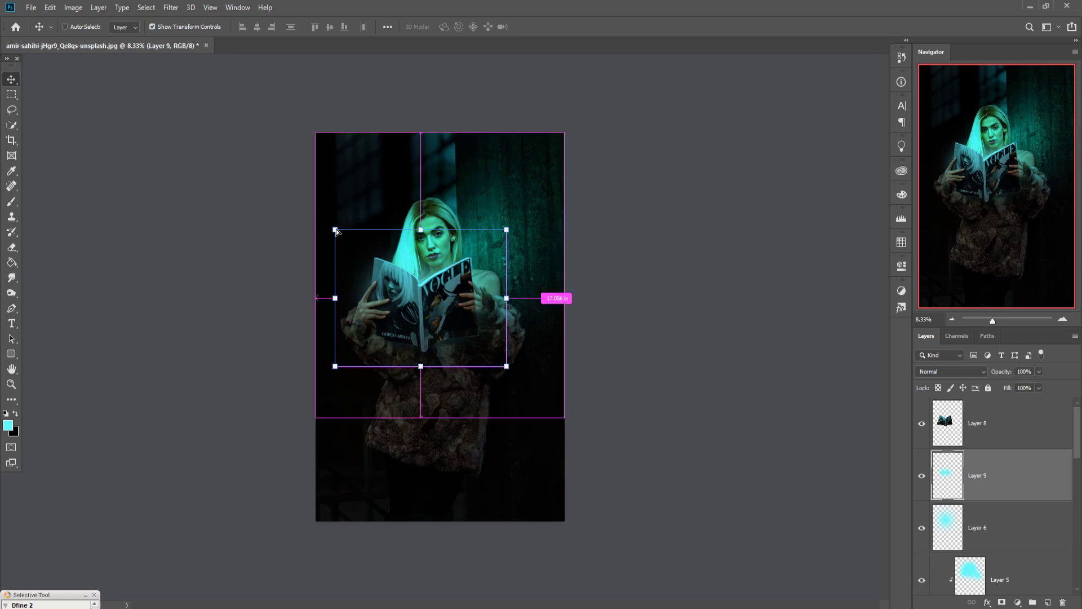
drag(334, 229, 320, 196)
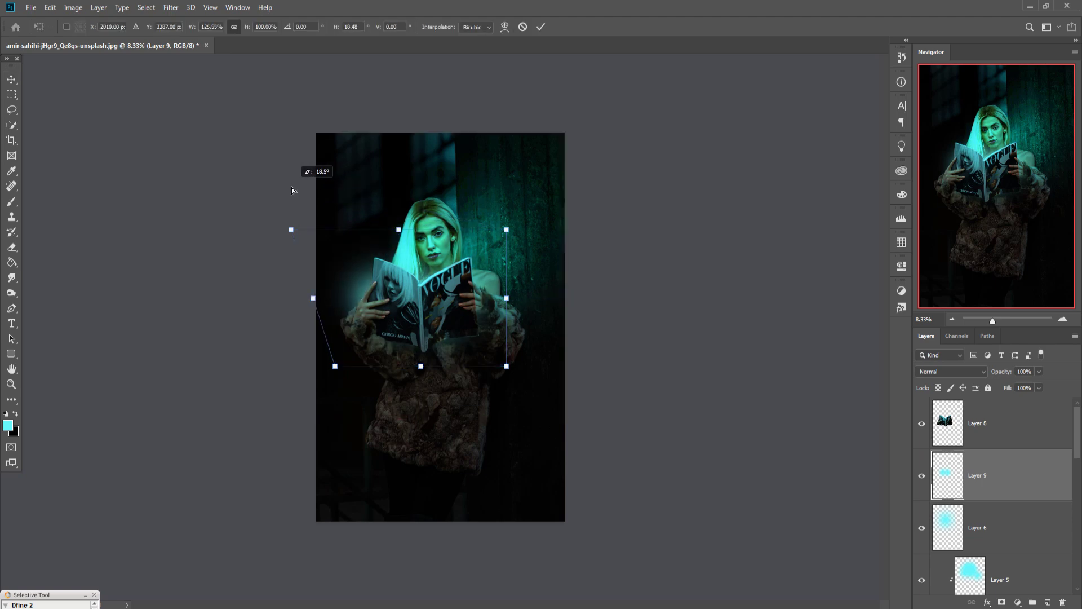
drag(301, 191, 298, 171)
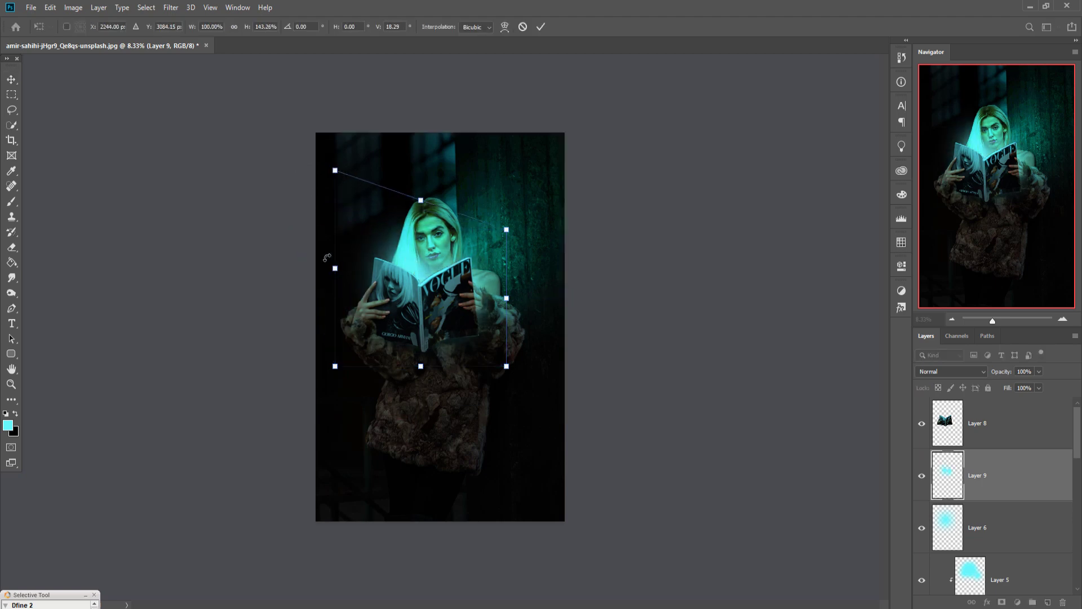
drag(338, 275, 328, 275)
drag(341, 274, 333, 274)
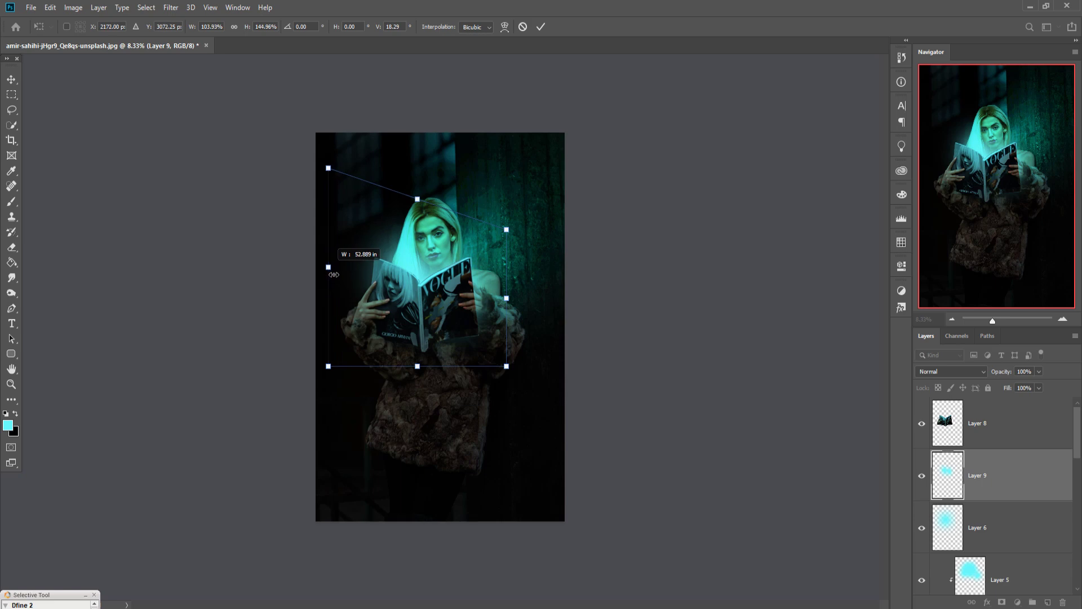
drag(411, 265, 407, 266)
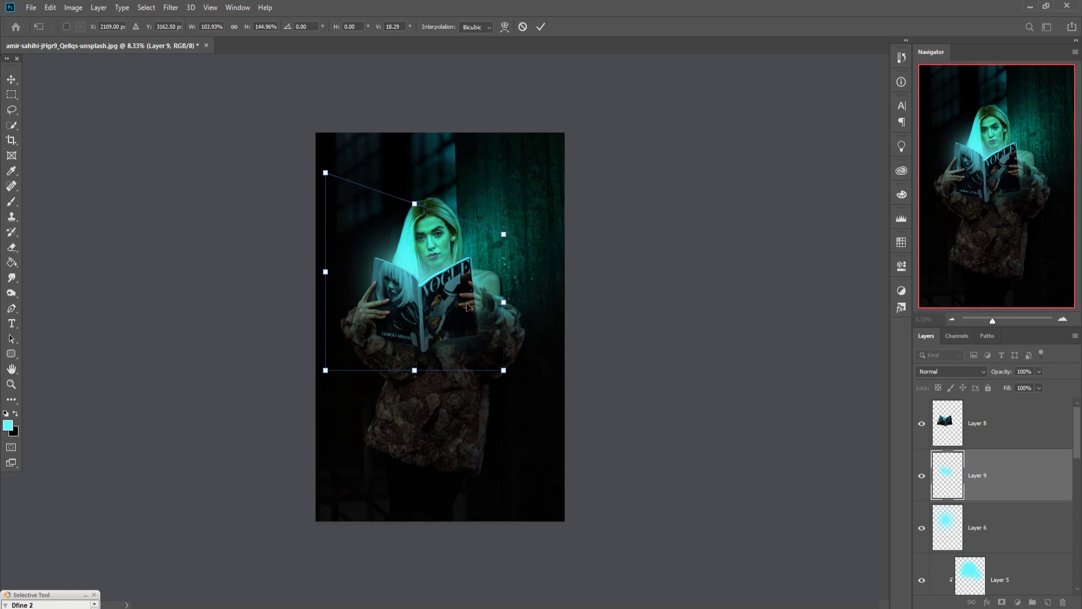
click(1009, 466)
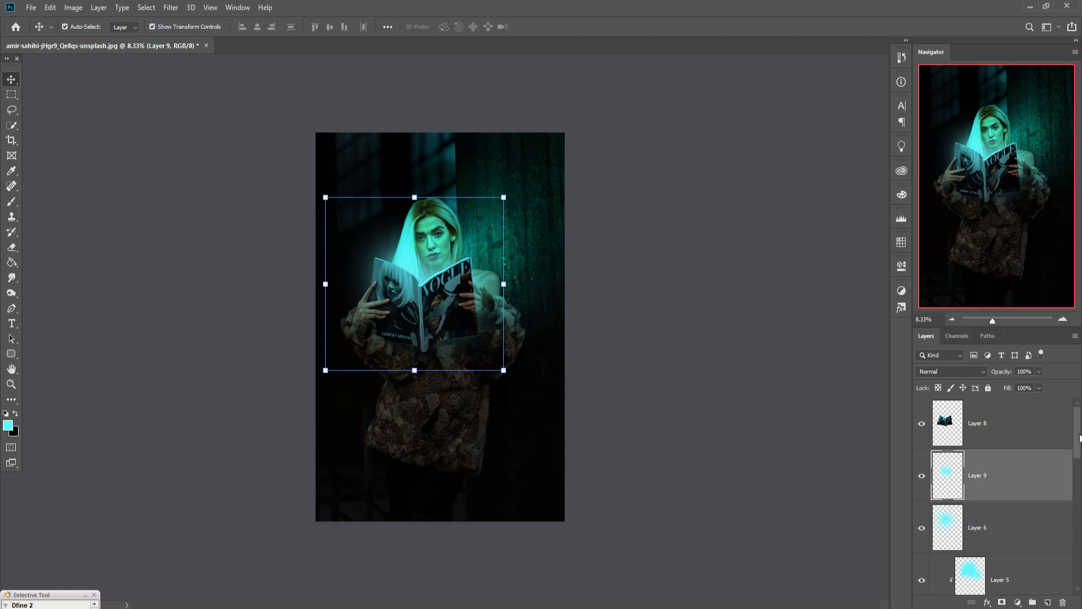
drag(1079, 437, 1080, 443)
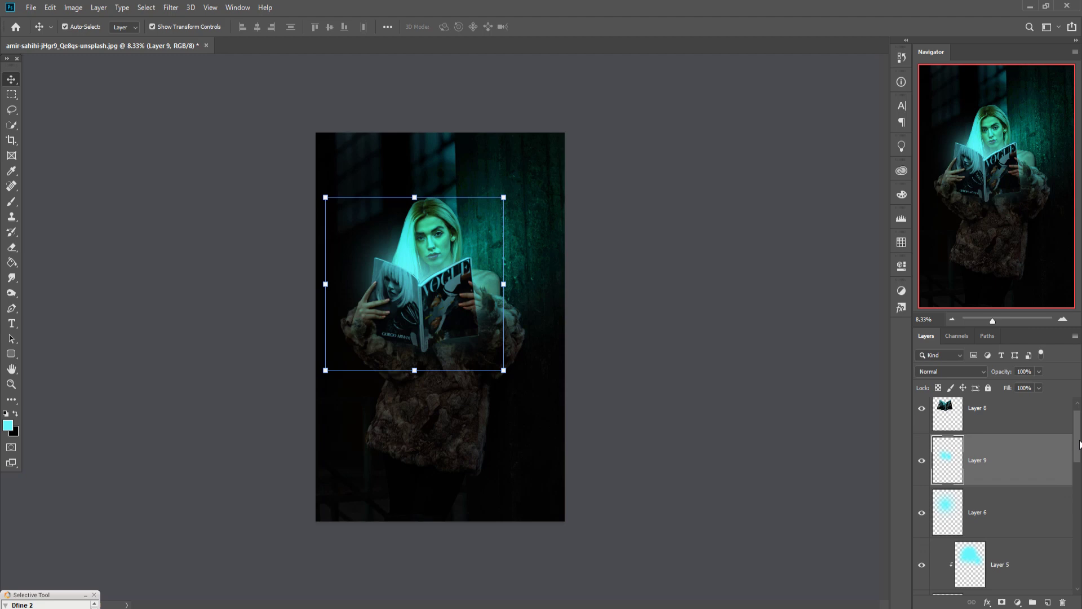
drag(1080, 444, 1080, 469)
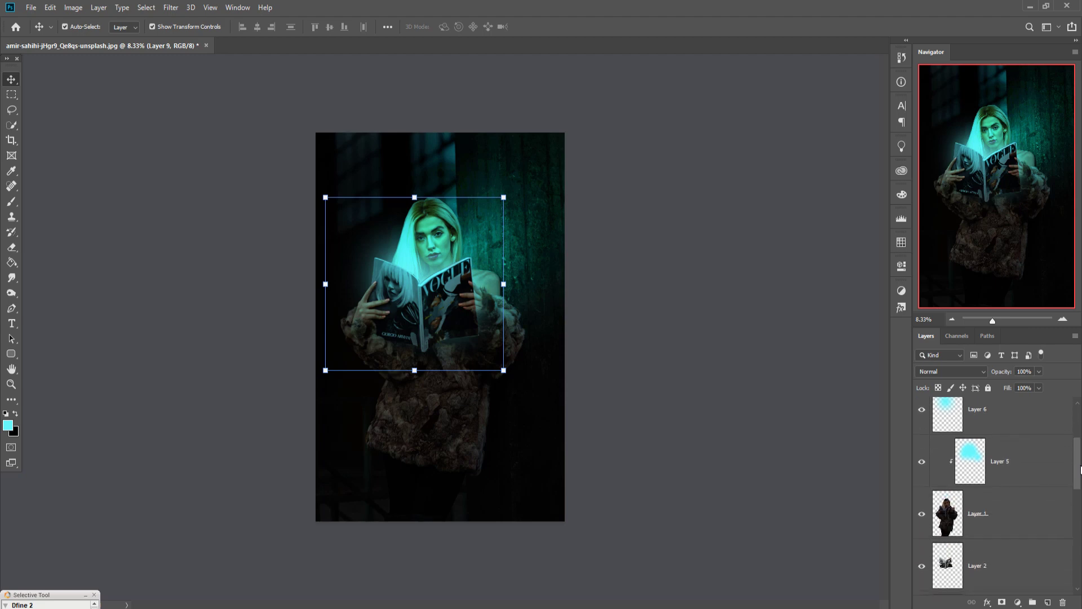
click(948, 521)
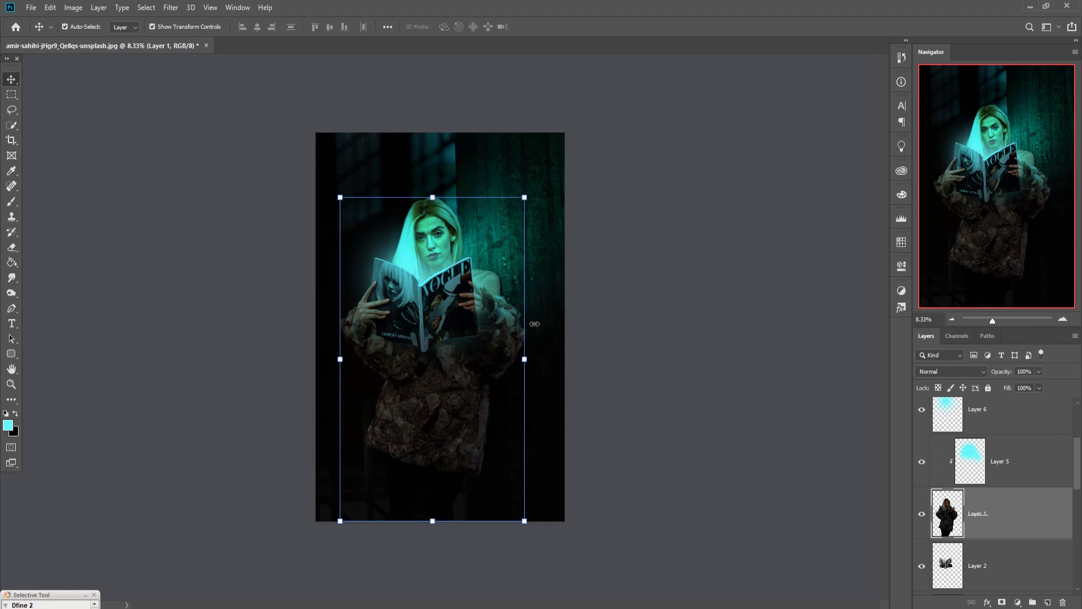
click(469, 309)
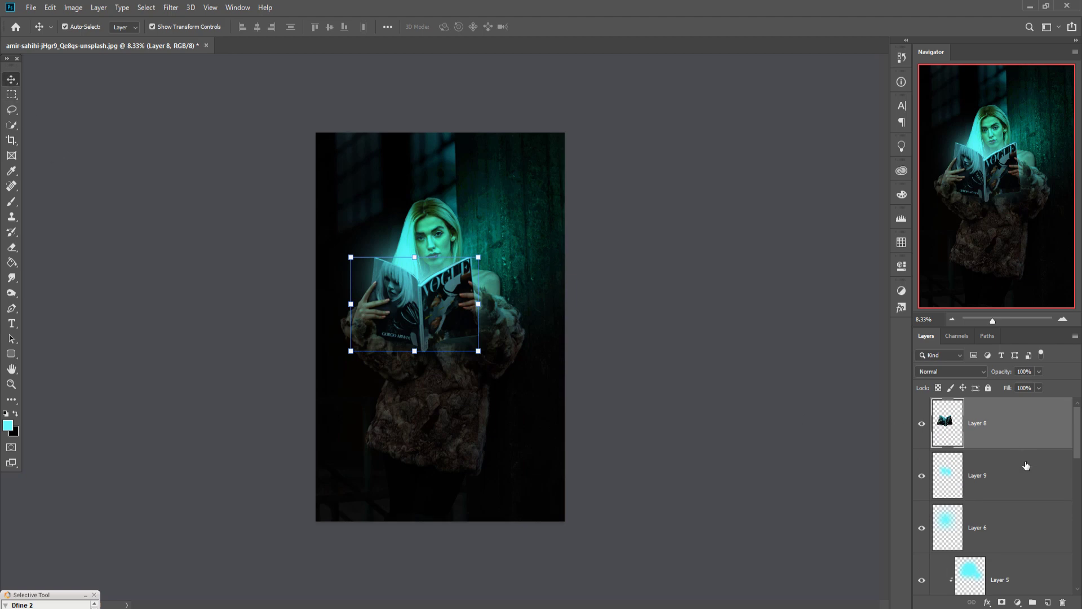
click(542, 587)
scroll(1071, 445, down, 1)
scroll(1014, 451, up, 1)
click(983, 475)
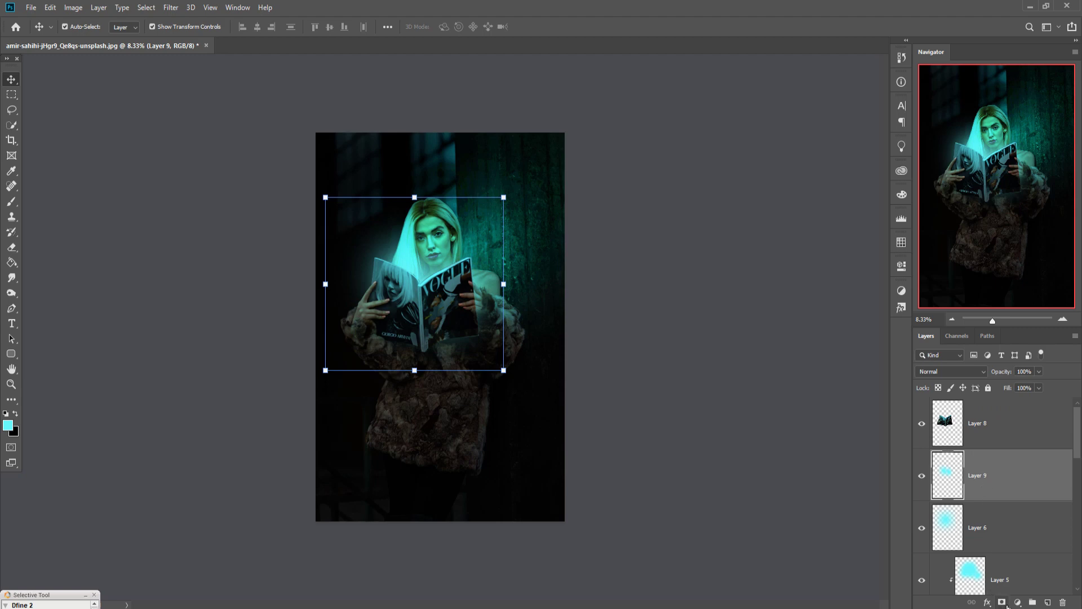
- Add a layer mask to Layer 9 and paint out the glow over the right hand with a small black brush
click(1002, 602)
click(11, 202)
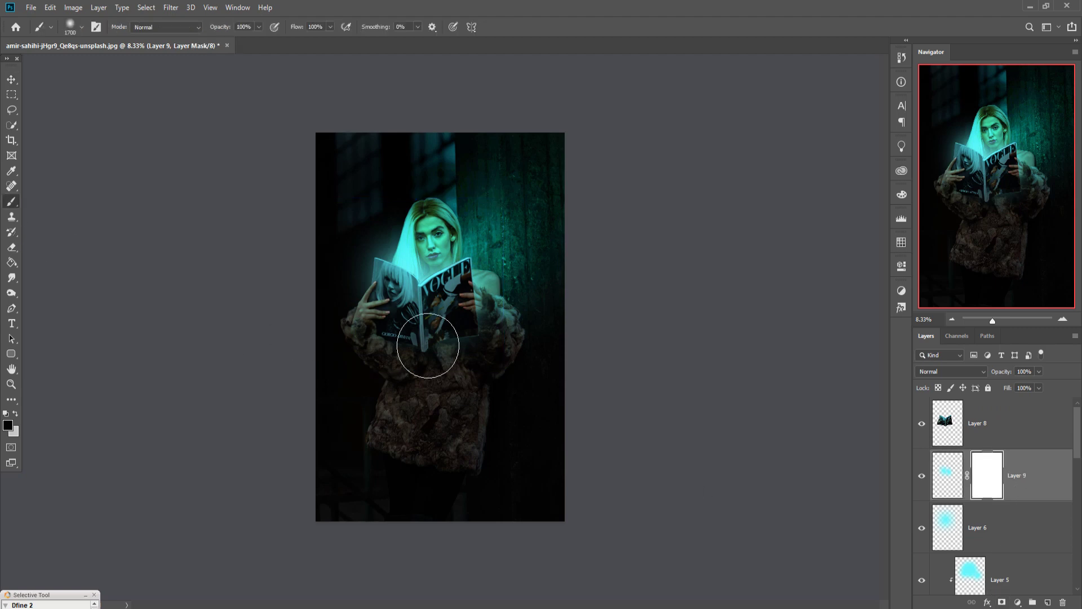
key(bracketleft)
key(bracketleft)
key(bracketleft)
key(bracketleft)
key(bracketleft)
key(bracketleft)
key(bracketleft)
key(bracketleft)
key(bracketleft)
key(bracketleft)
key(bracketleft)
key(bracketleft)
key(bracketleft)
key(bracketleft)
key(bracketleft)
drag(481, 298, 483, 309)
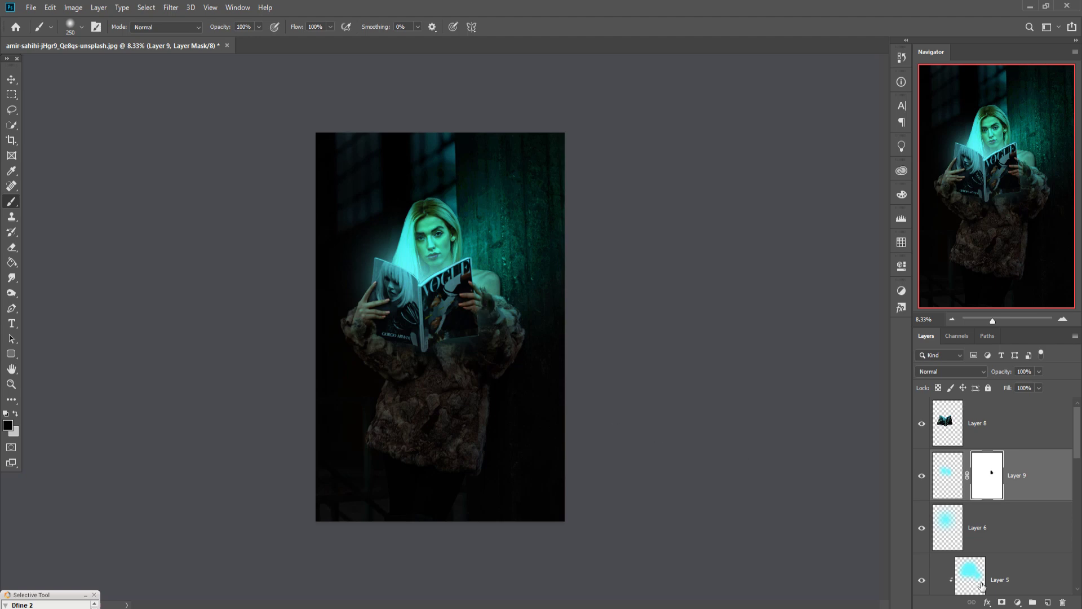
click(997, 540)
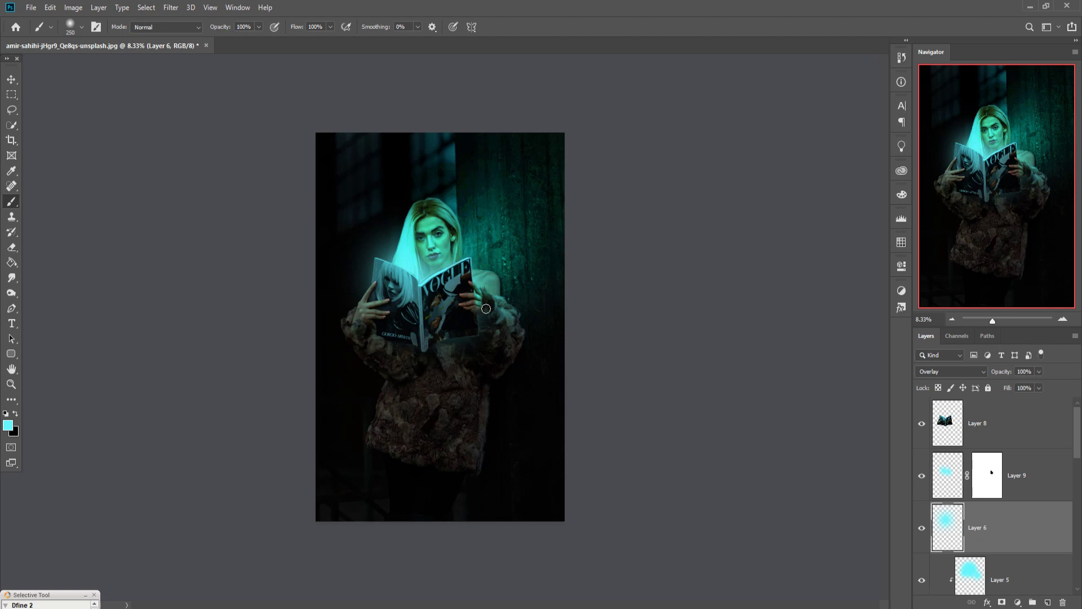
- Give the Overlay glow Layer 6 its own mask, painting out its cyan glow beside the right hand
click(483, 312)
drag(1076, 439, 1079, 463)
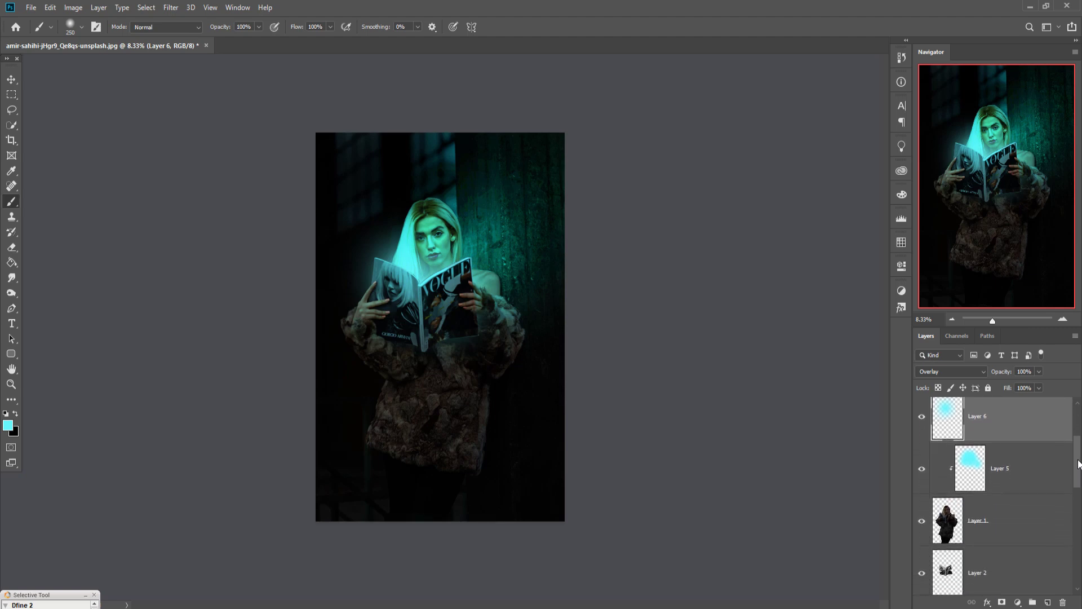
click(993, 477)
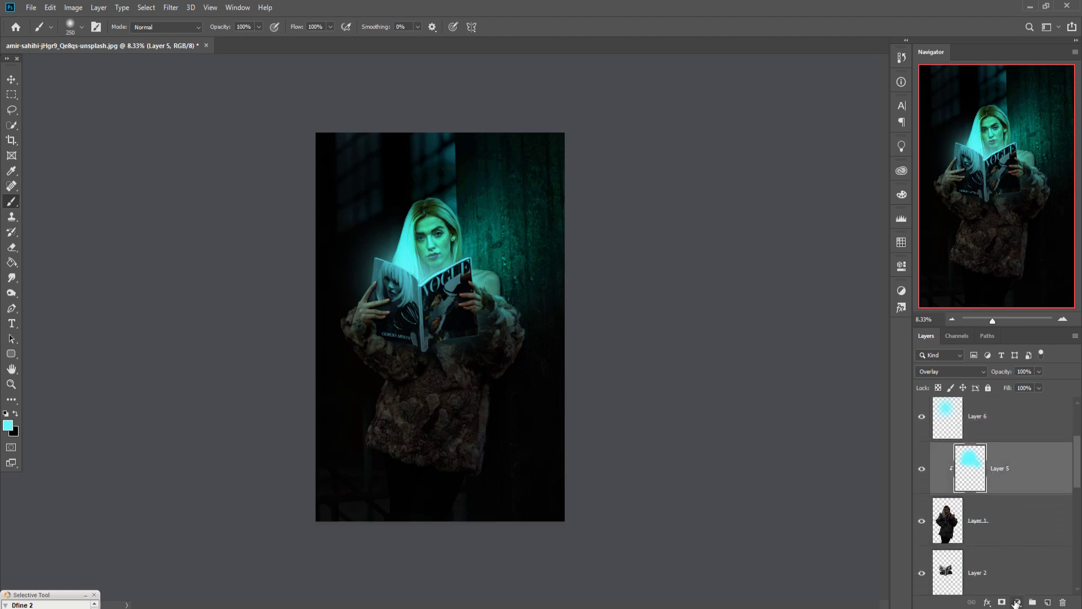
click(986, 428)
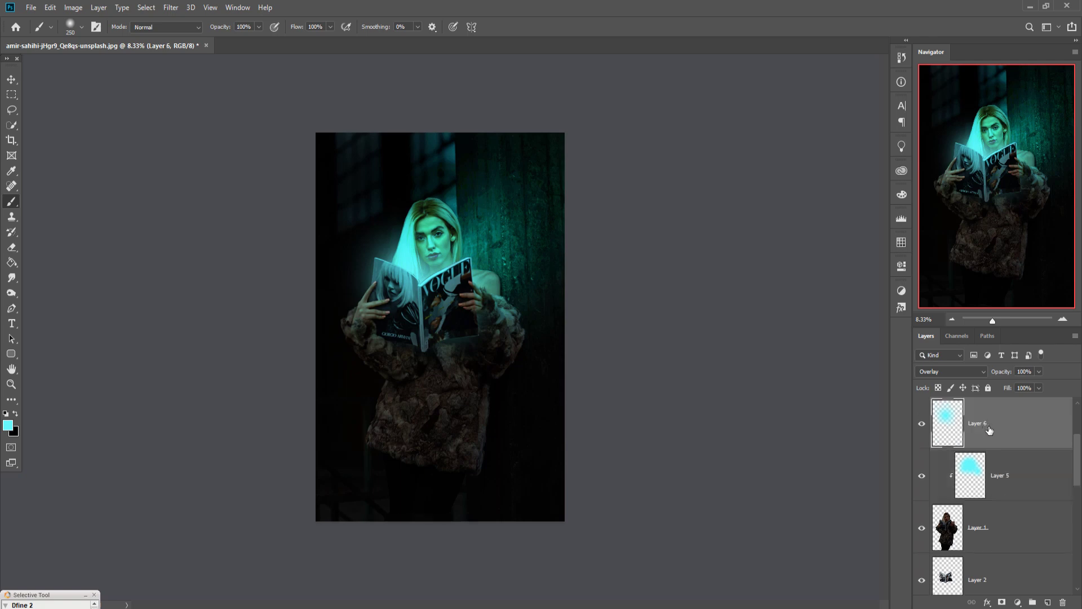
click(1005, 602)
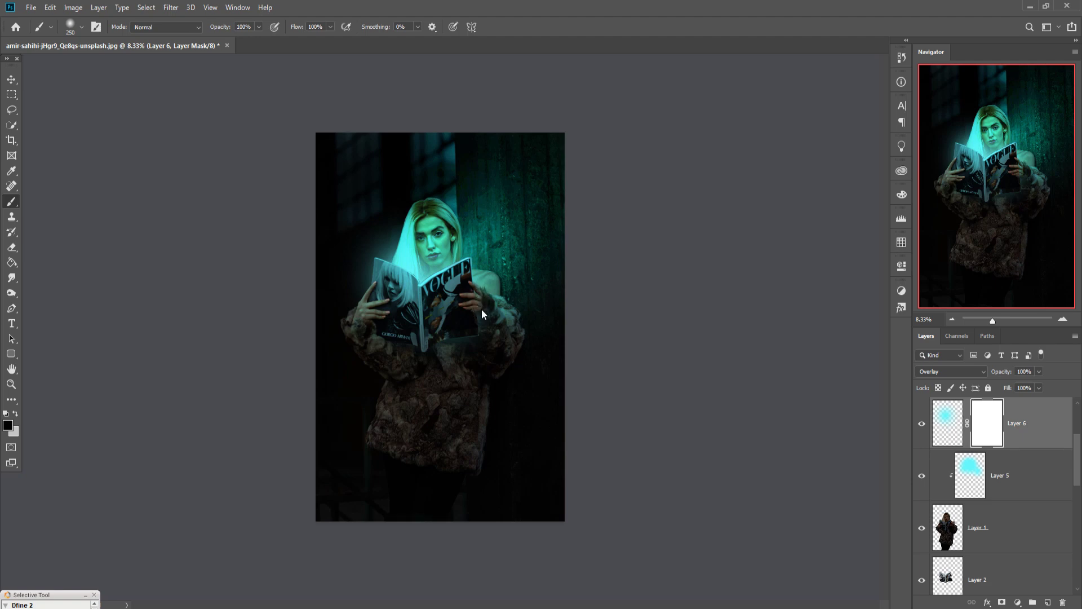
drag(485, 307, 482, 294)
click(11, 79)
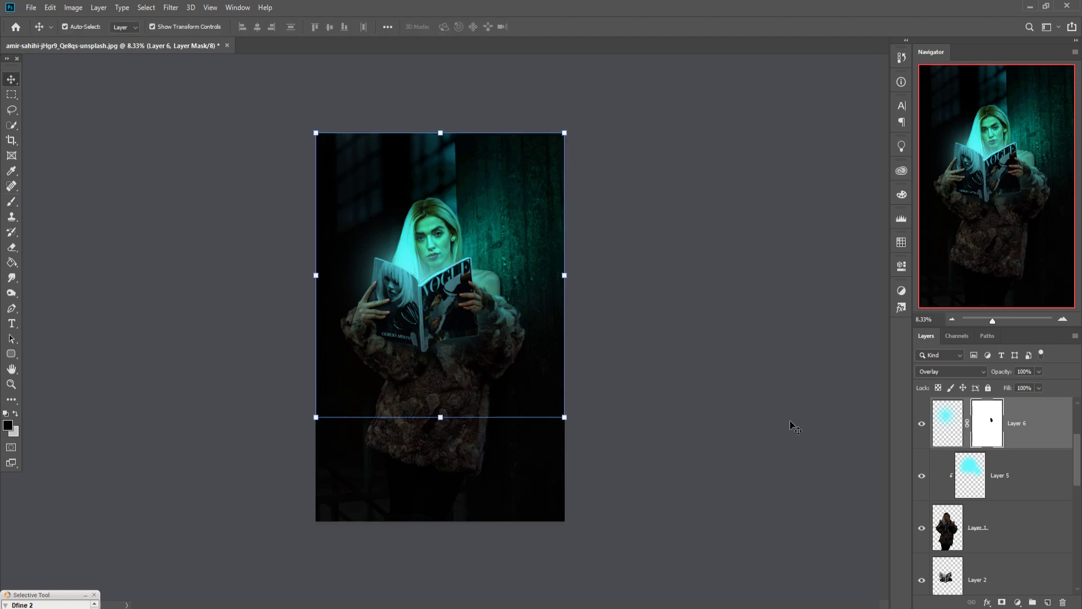
scroll(992, 482, up, 2)
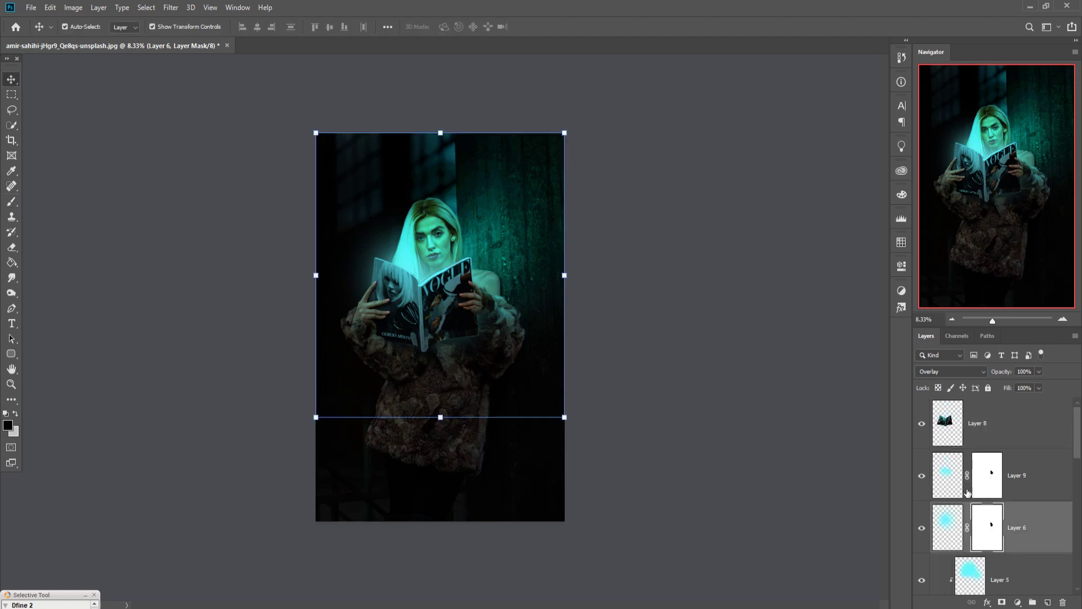
click(1040, 424)
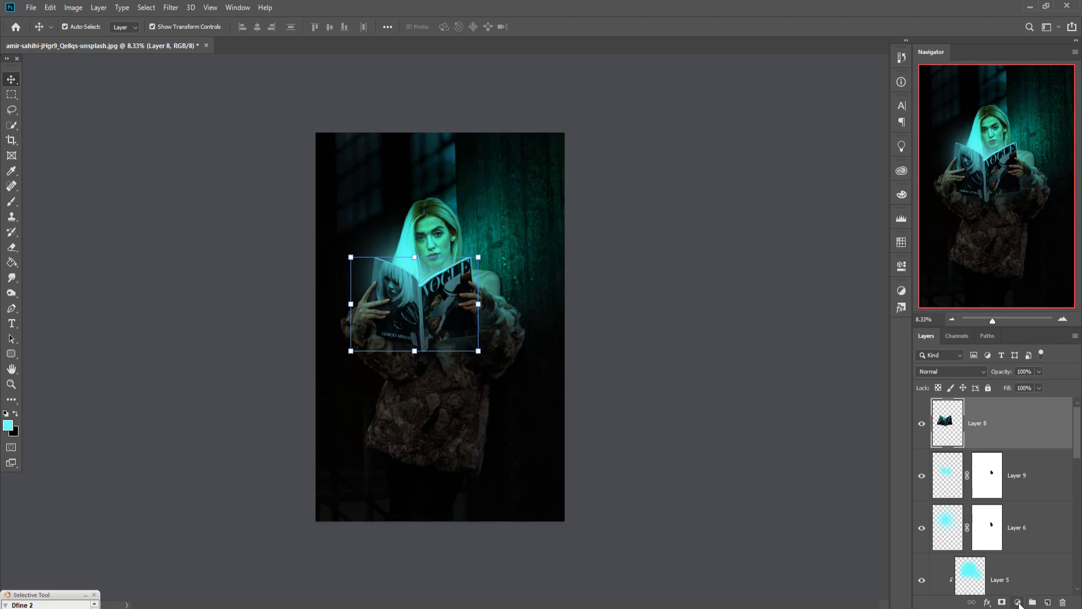
- Add a Color Balance adjustment layer with midtones Cyan-Red -13 and Yellow-Blue +42
click(1018, 602)
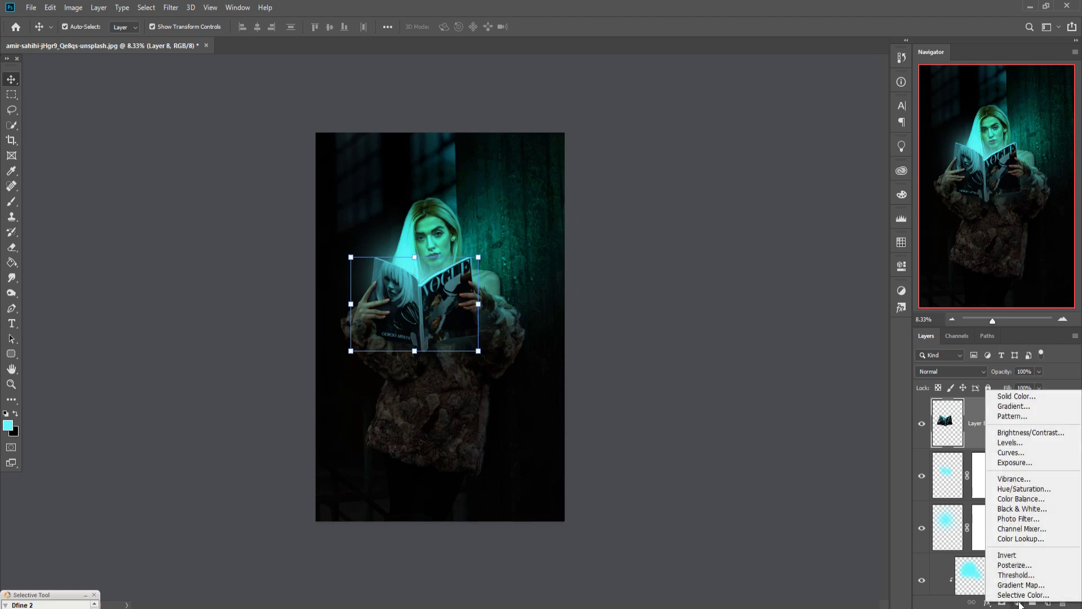
click(1022, 500)
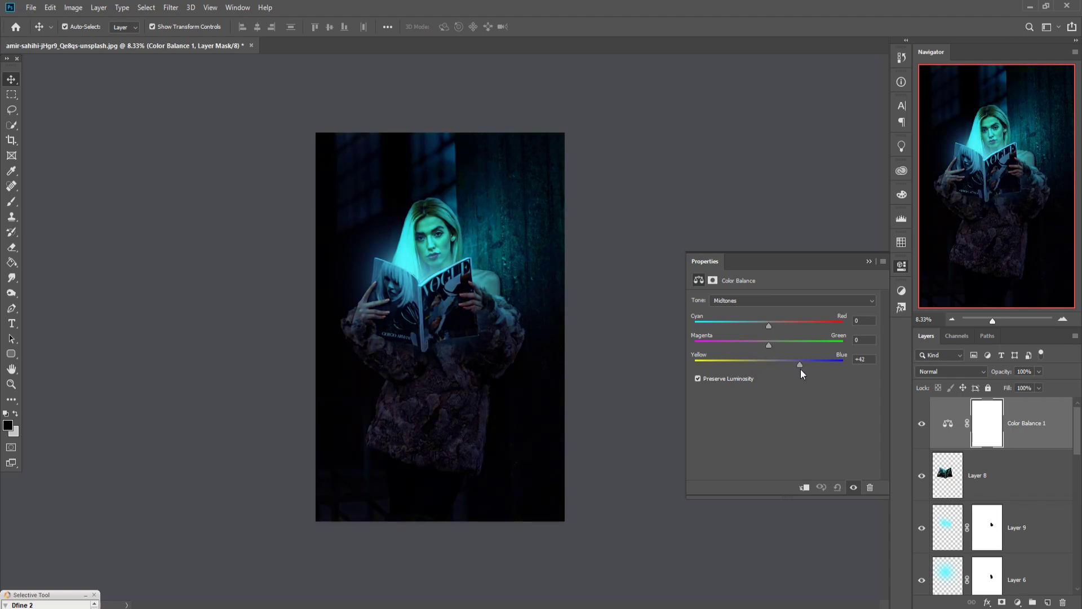
drag(801, 370, 798, 361)
drag(768, 328, 759, 329)
click(869, 262)
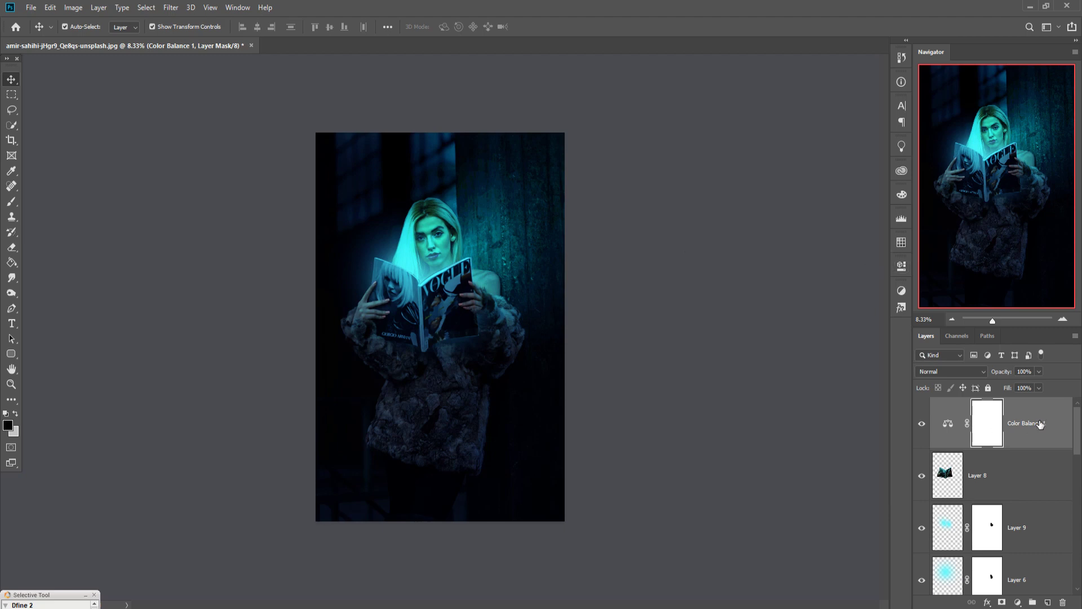
key(ctrl+2)
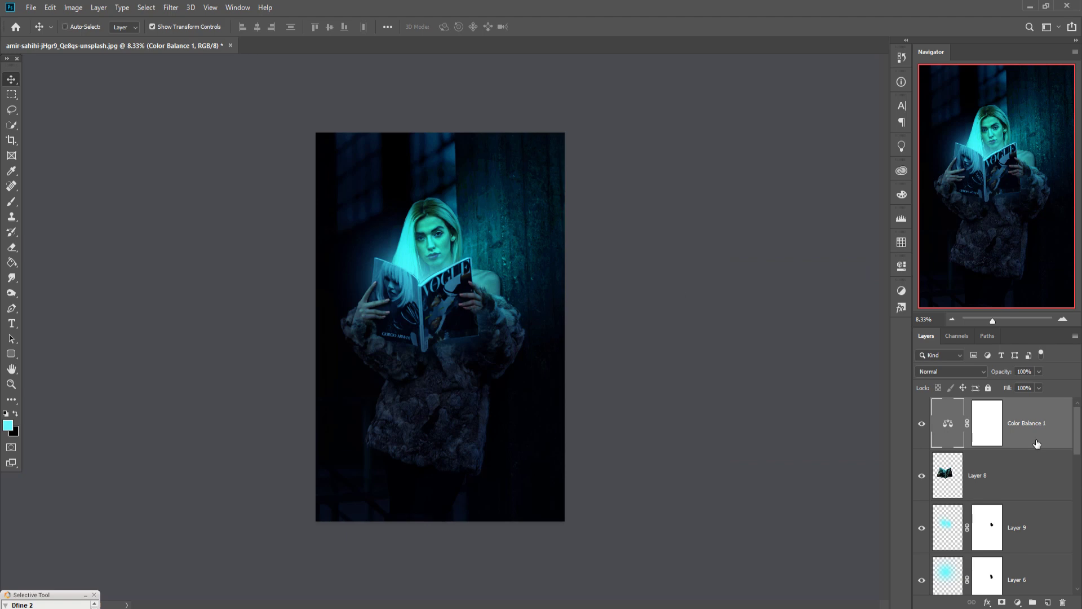
- Merge all visible layers into a new Layer 10 and duplicate it as Layer 10 copy
key(shift+ctrl+alt+e)
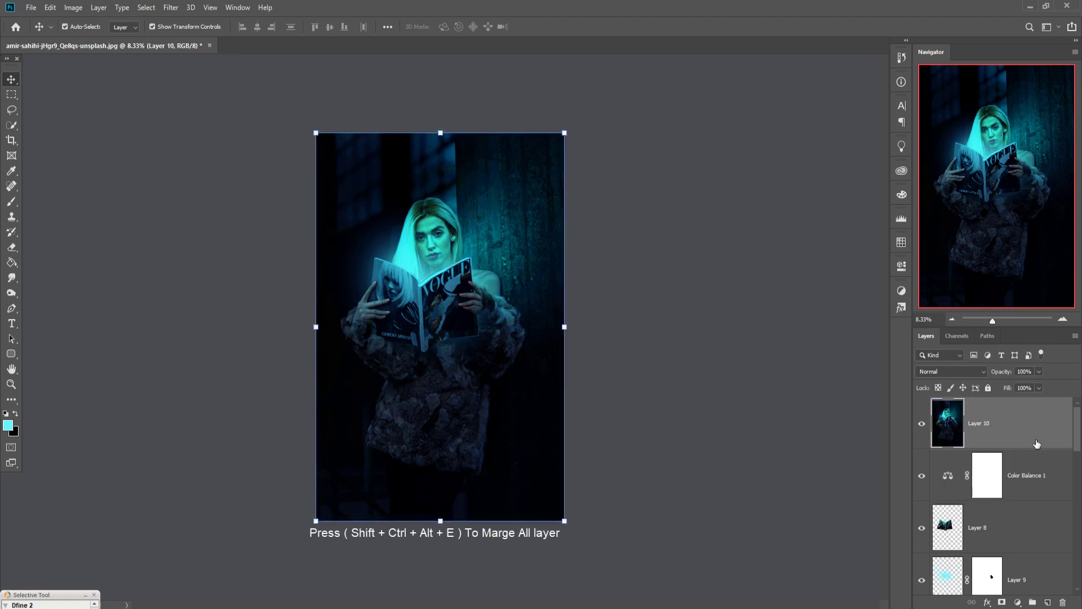
right_click(1036, 431)
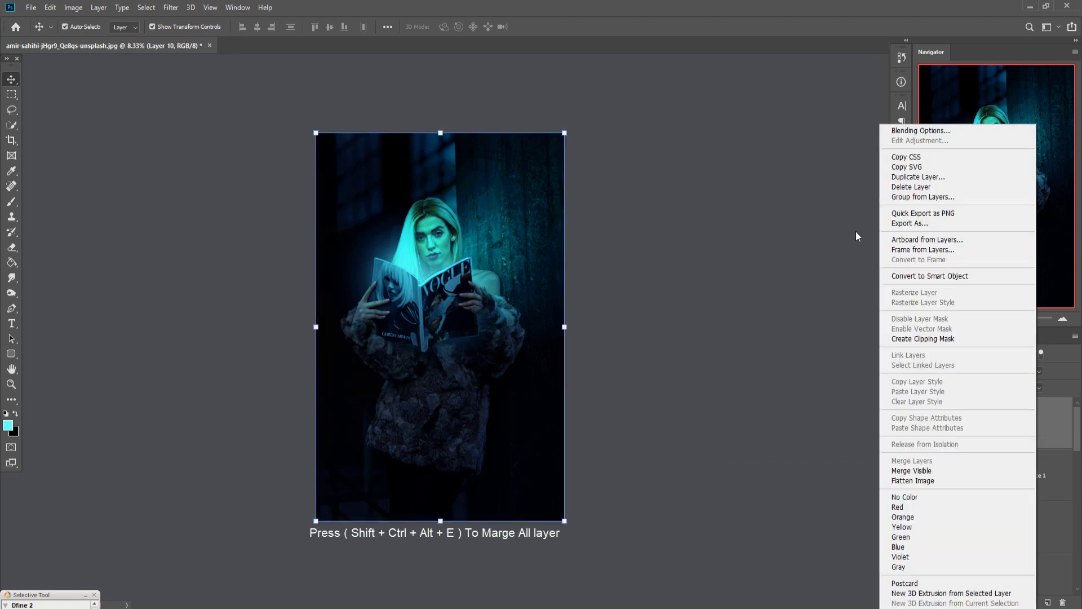
click(904, 178)
click(632, 173)
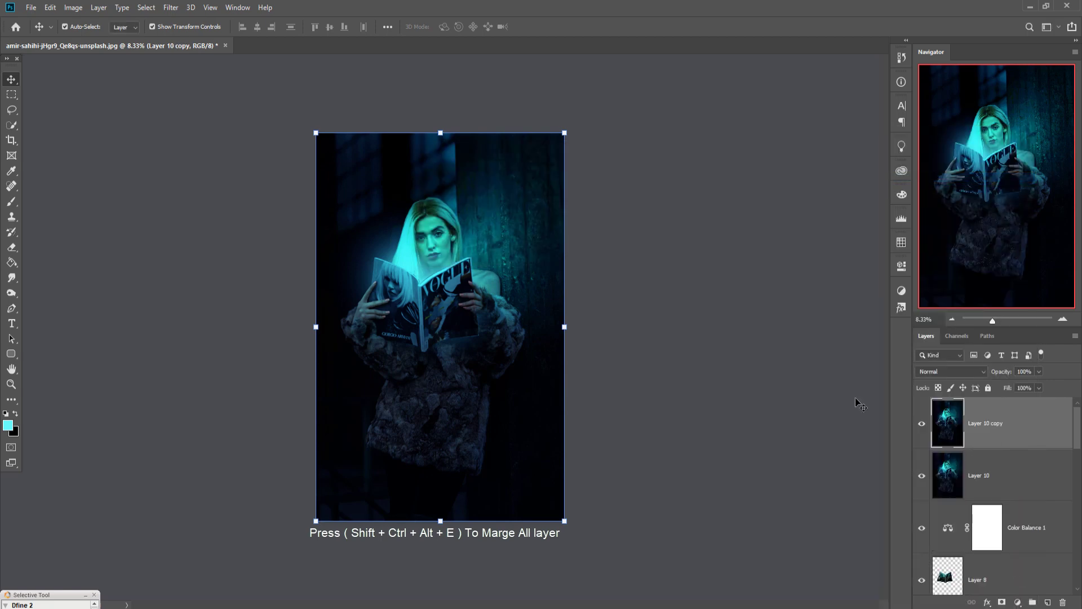
- Apply Camera Raw Filter to the copy with Detail sharpening Amount 85
click(172, 7)
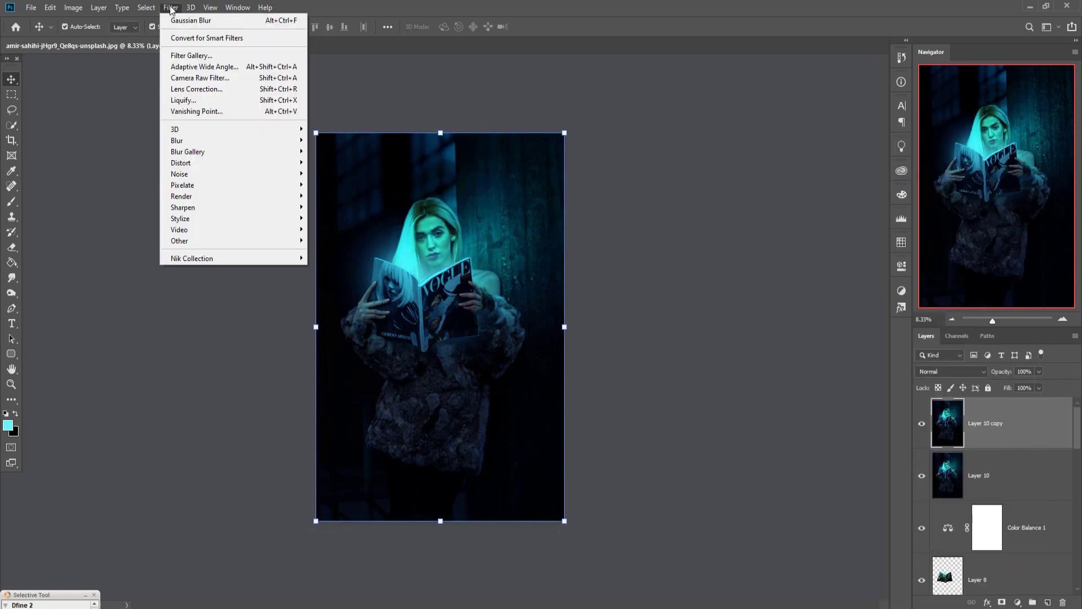
click(182, 79)
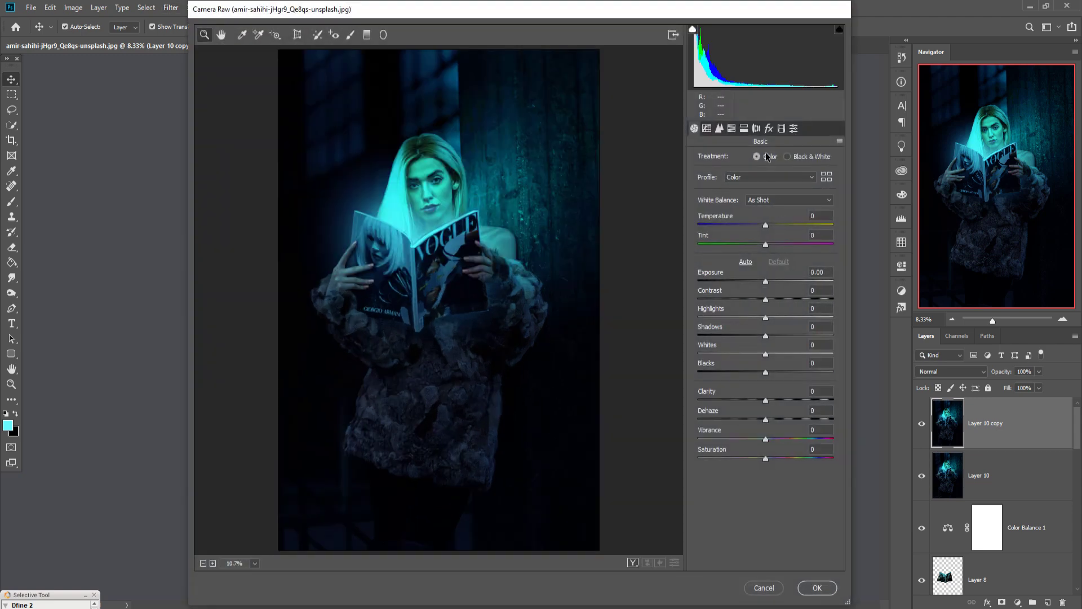
click(720, 128)
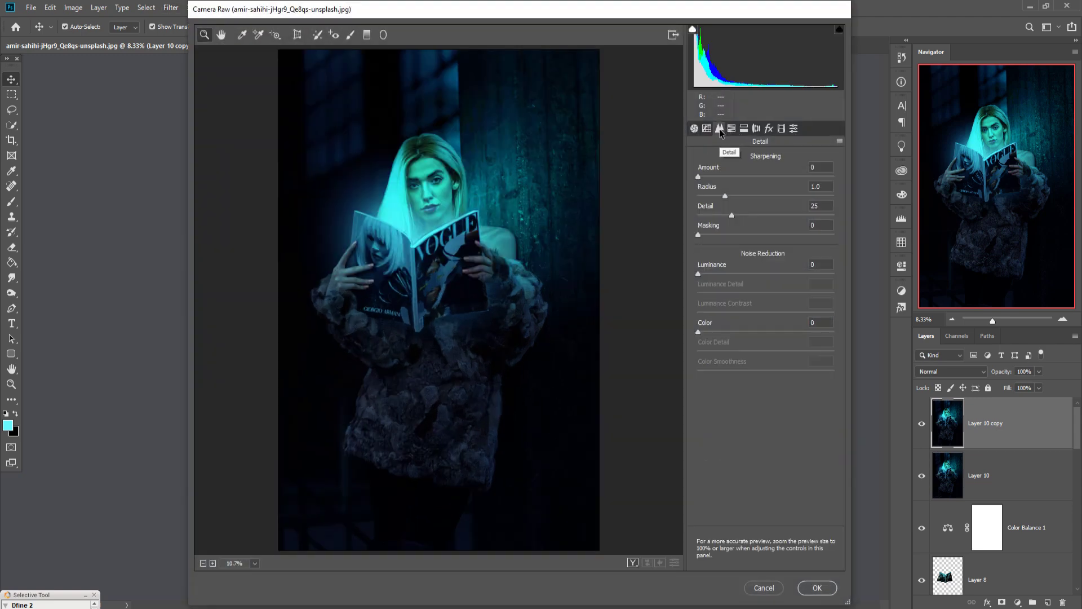
click(707, 129)
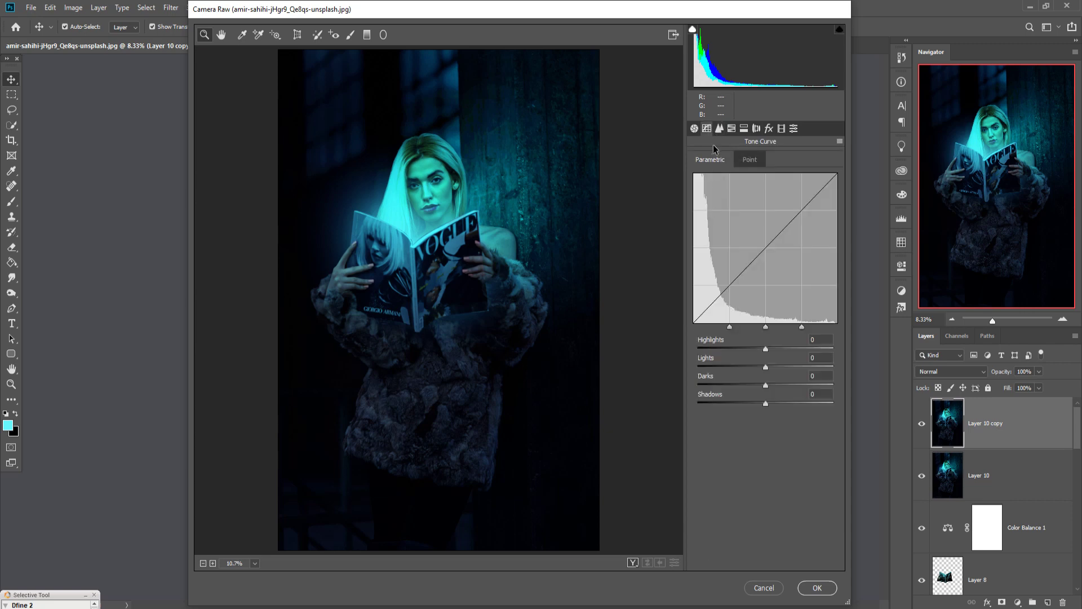
click(719, 129)
drag(699, 177, 767, 176)
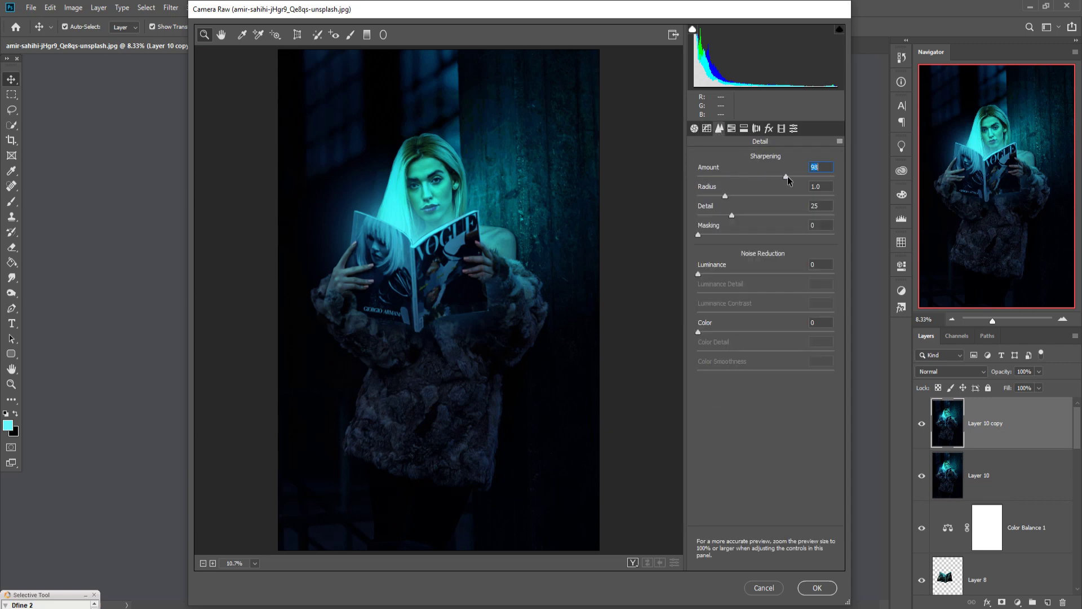
click(731, 128)
- Set HSL saturation to Greens -83, Yellows +49, Aquas -33 and Blues -11
click(743, 161)
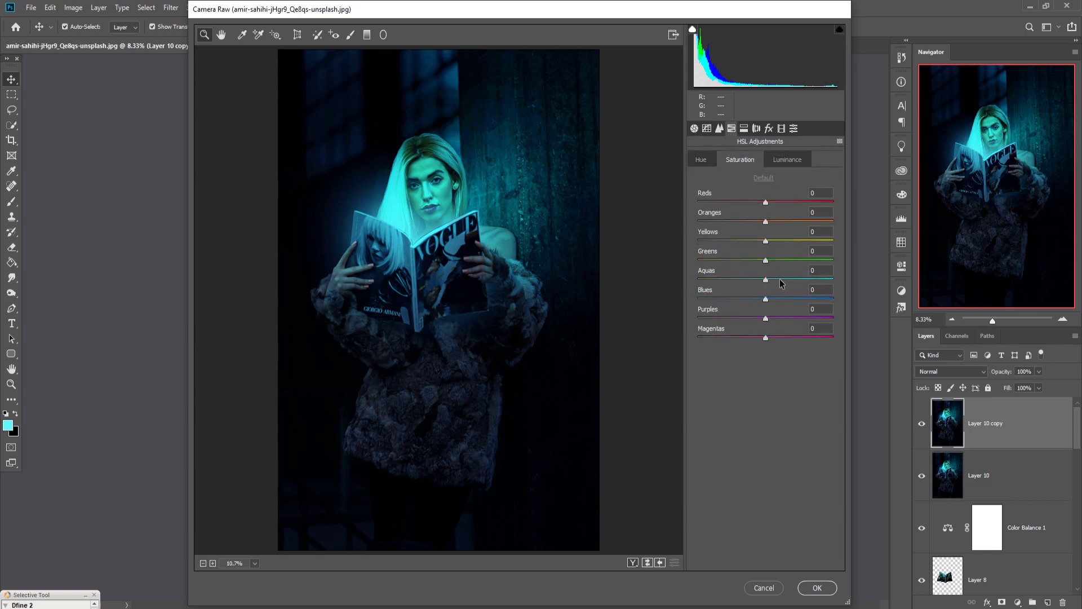
drag(765, 260, 699, 259)
drag(766, 280, 737, 278)
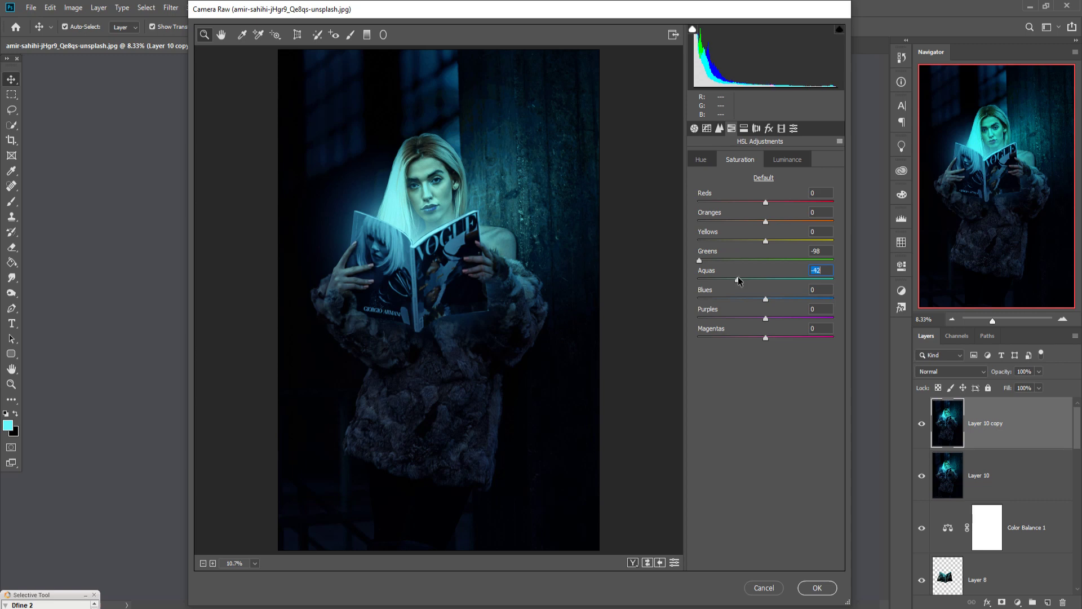
drag(767, 298, 795, 300)
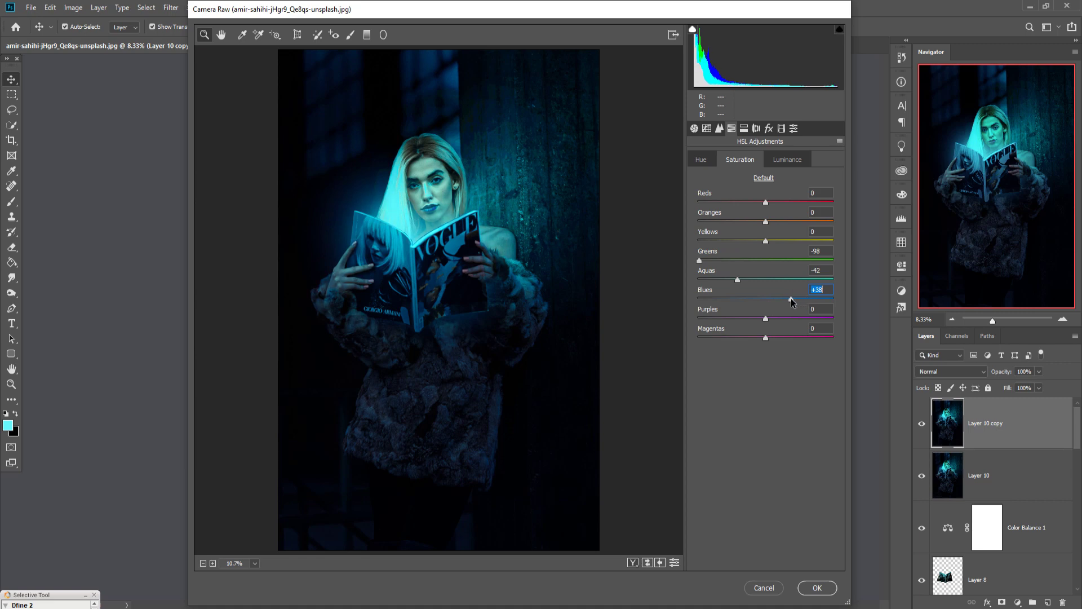
drag(786, 300, 783, 300)
drag(766, 242, 773, 240)
drag(738, 280, 745, 281)
drag(803, 303, 755, 302)
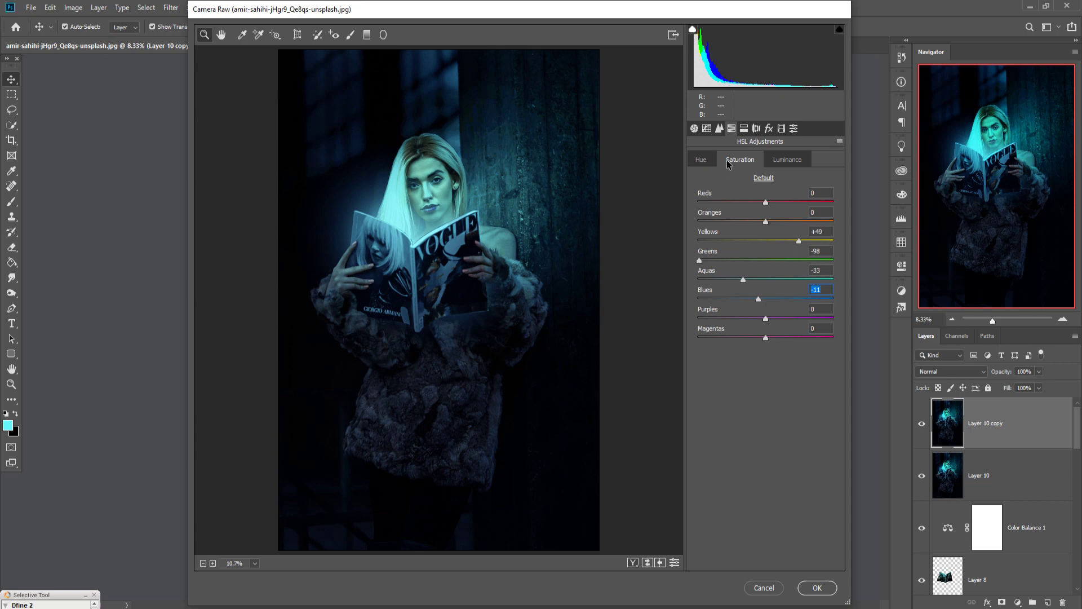
- Shift the HSL hues to Aquas +26 and Blues -34
click(703, 163)
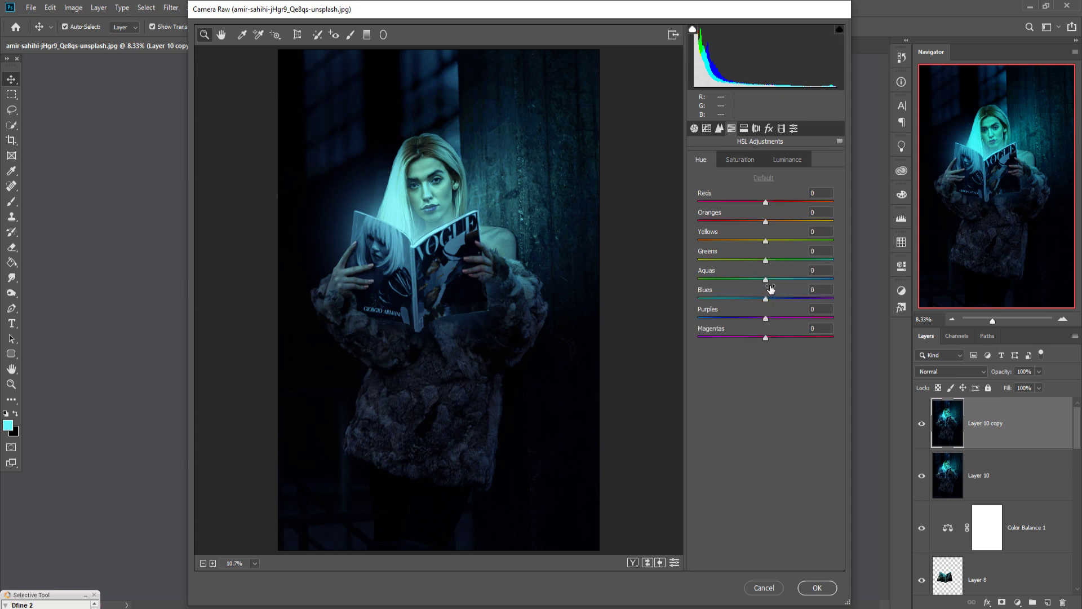
drag(767, 283, 785, 282)
drag(767, 299, 745, 304)
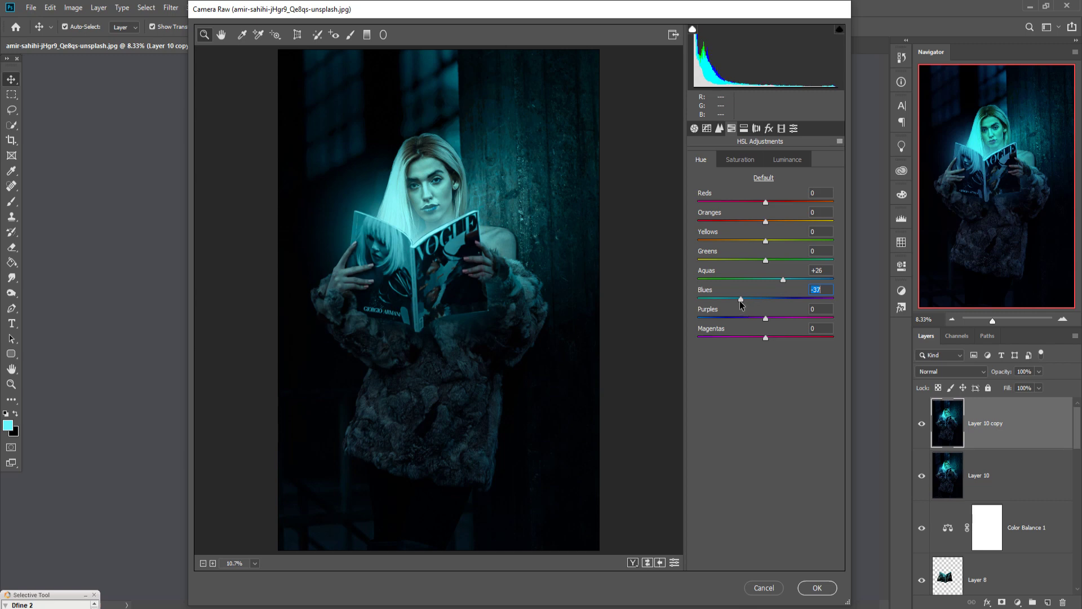
drag(740, 305, 742, 305)
click(766, 222)
- Add a slight post-crop vignette and split-tone the highlights cyan at hue 183, saturation 26
click(769, 128)
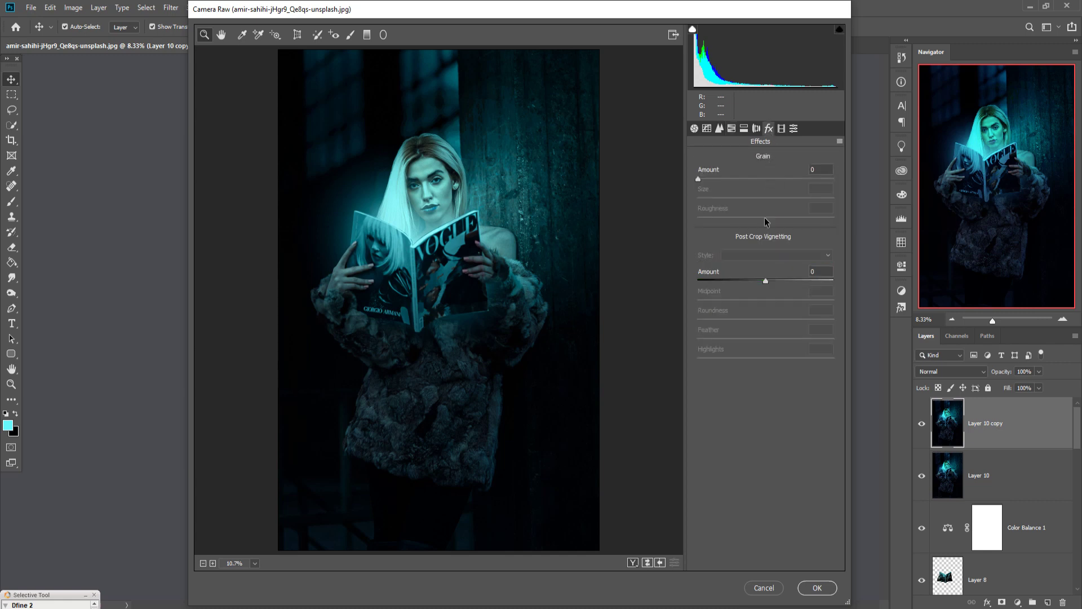
click(766, 281)
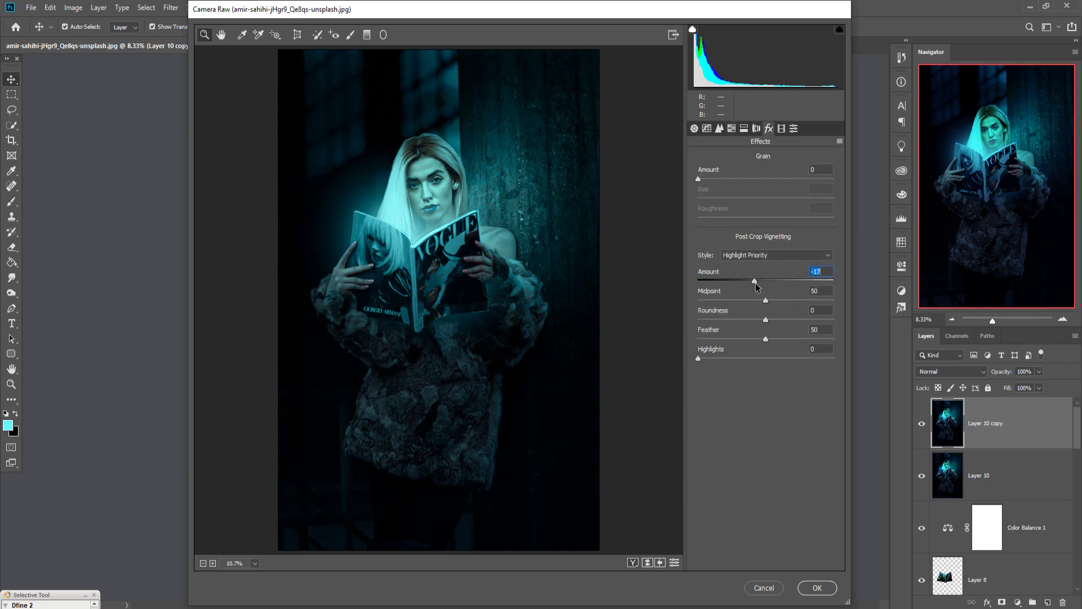
click(744, 129)
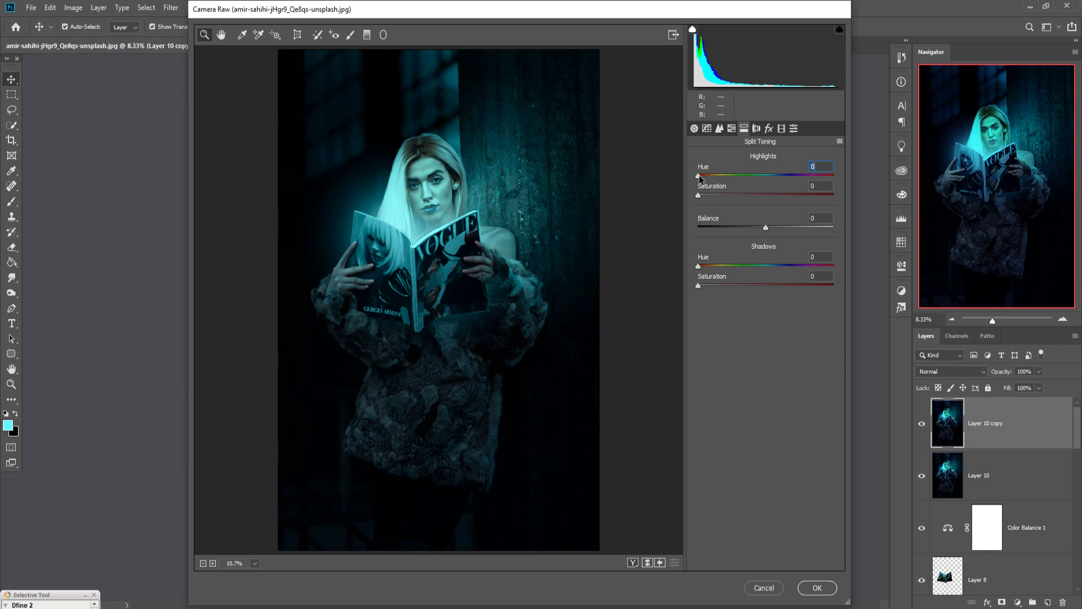
drag(699, 175, 767, 177)
drag(698, 194, 727, 195)
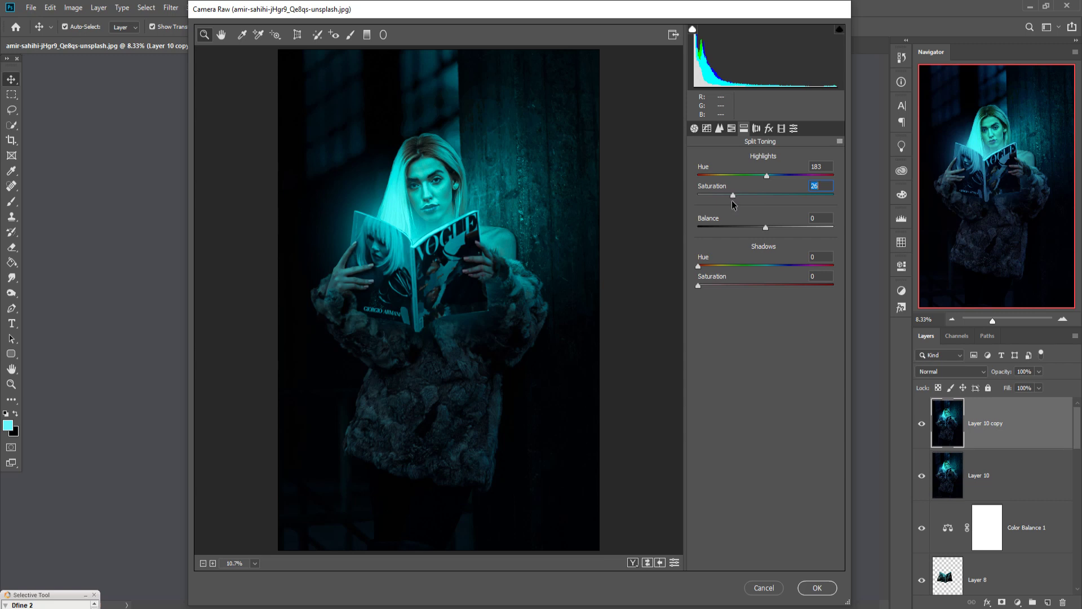
click(720, 128)
- Set the parametric tone curve to Highlights +44, Lights +18, Darks -8, Shadows -13
click(774, 177)
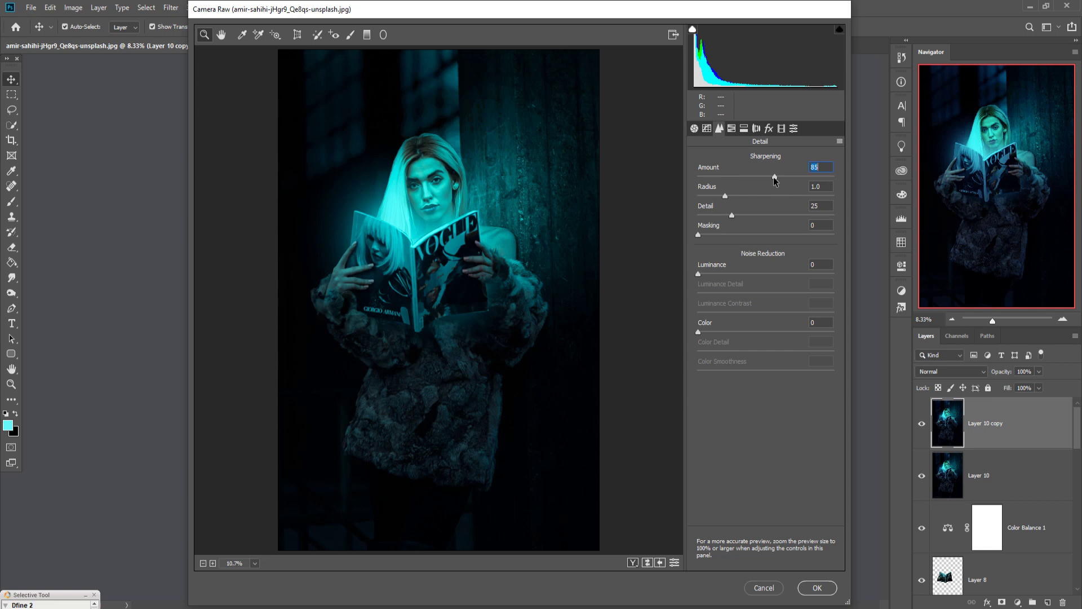
click(707, 129)
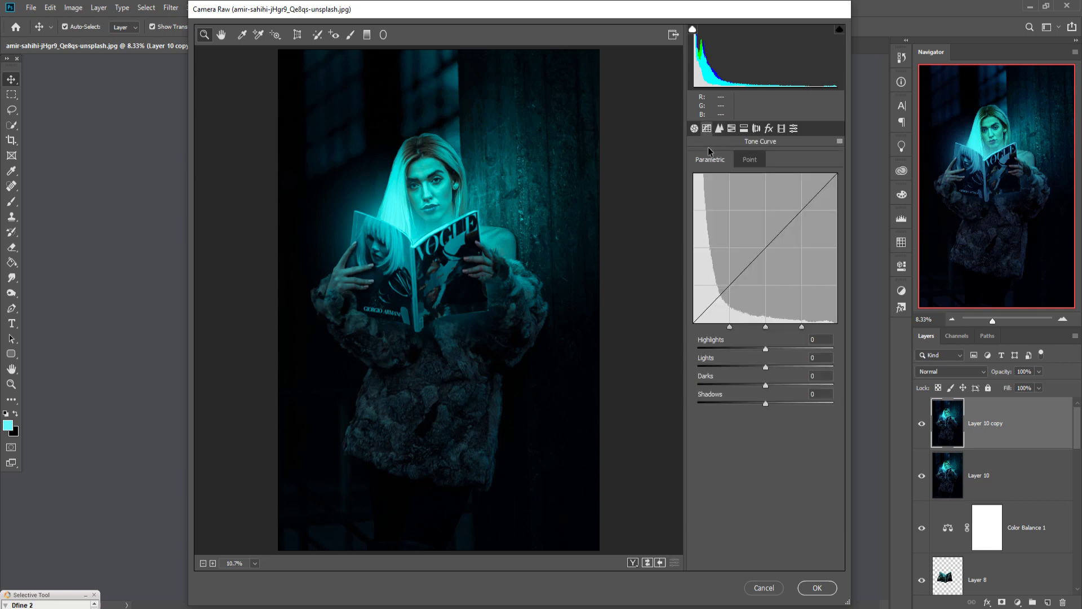
drag(766, 350, 795, 349)
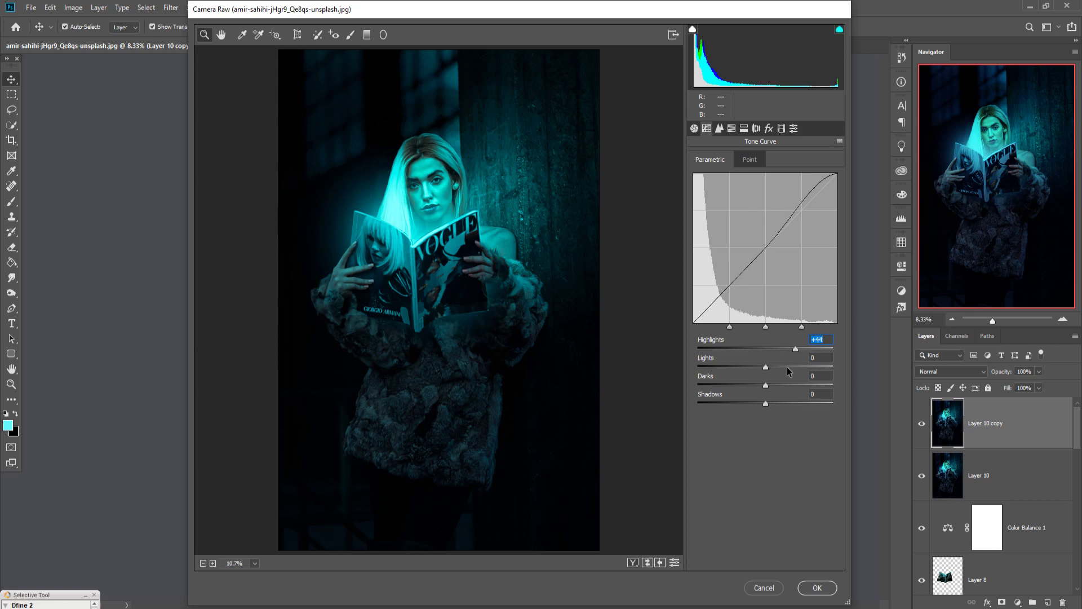
drag(766, 367, 779, 368)
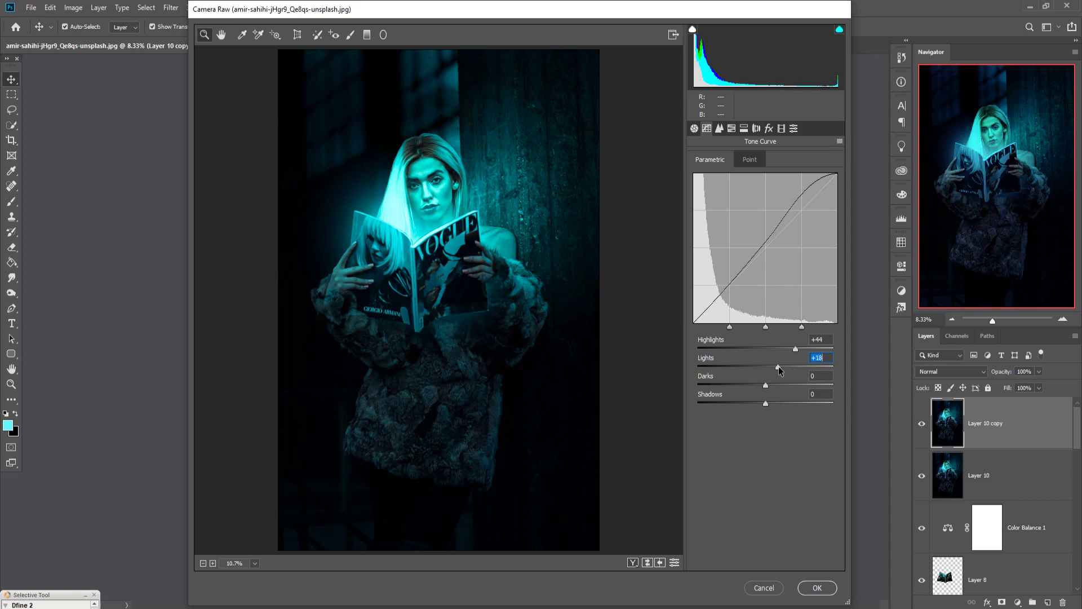
drag(766, 386, 755, 384)
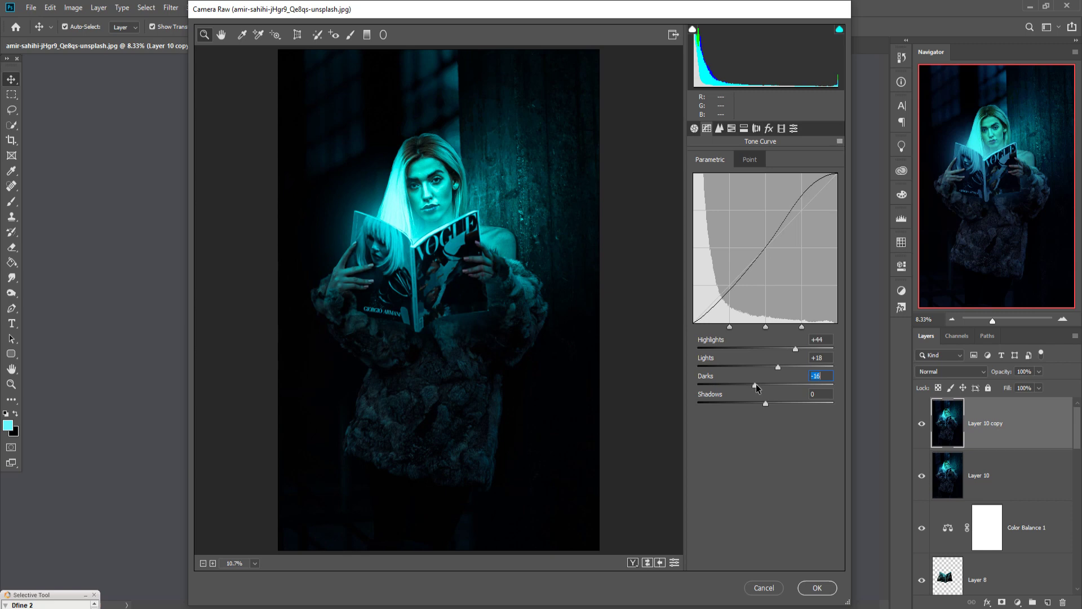
mouse_move(756, 384)
mouse_down()
mouse_move(786, 382)
mouse_move(760, 384)
mouse_move(756, 402)
mouse_up()
- Apply the Camera Raw edits, then add a Color Efex Pro 4 Cross Processing layer with tuned strength and shadows
click(810, 588)
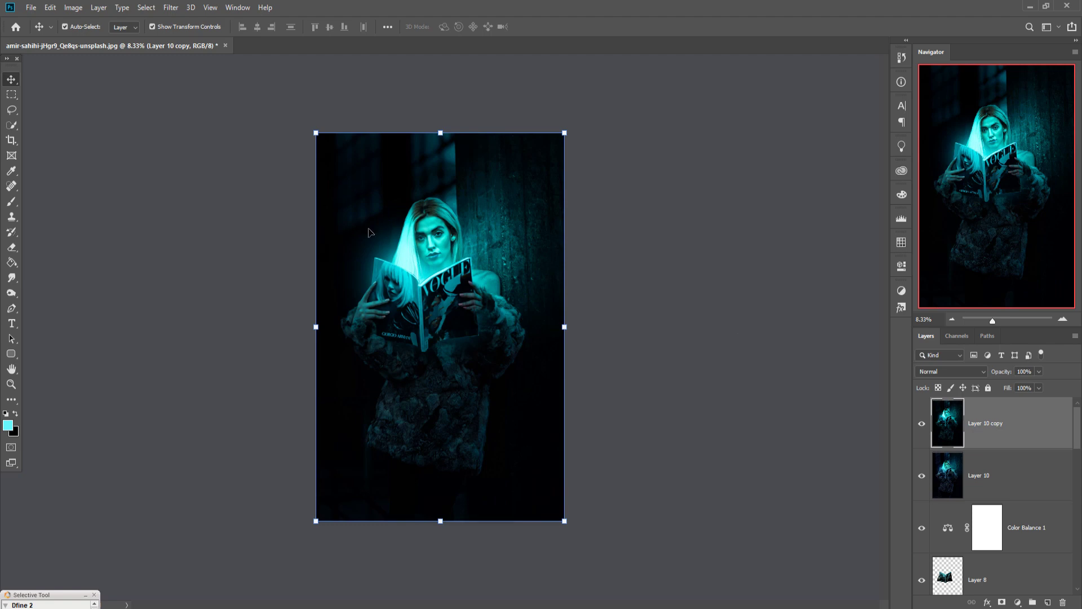
click(170, 6)
mouse_move(192, 258)
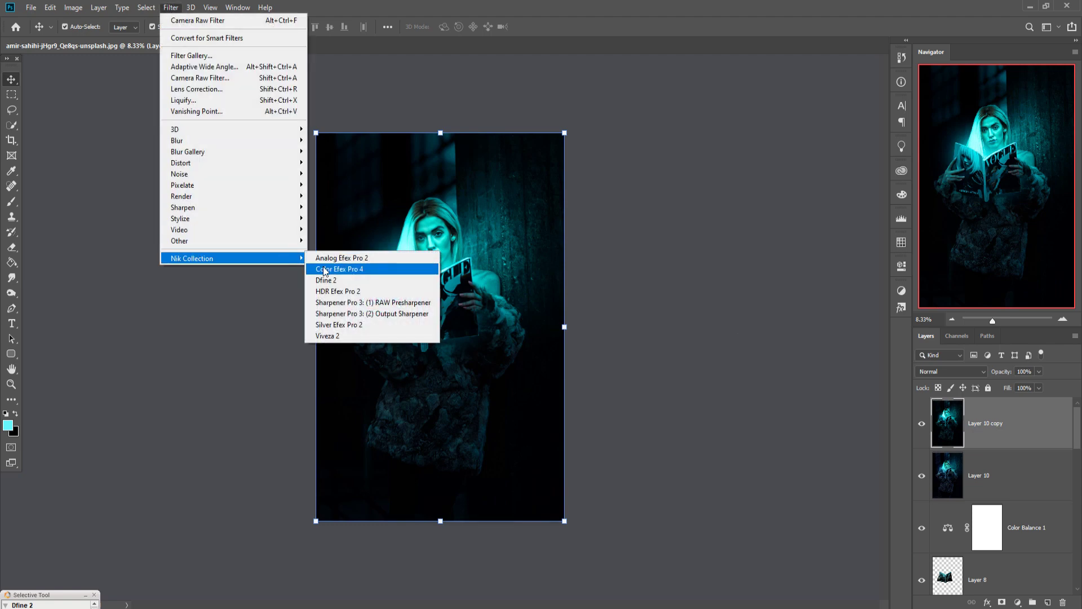
click(339, 269)
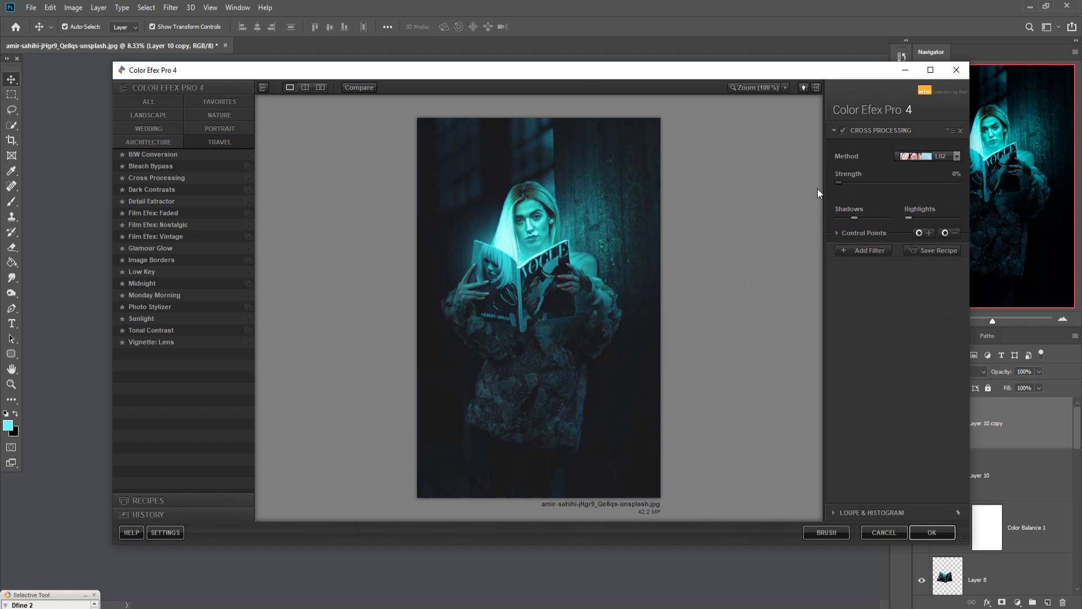
mouse_move(854, 217)
mouse_move(854, 218)
mouse_down()
mouse_move(866, 218)
mouse_move(854, 217)
mouse_up()
drag(839, 184, 905, 184)
drag(871, 181, 853, 181)
click(932, 532)
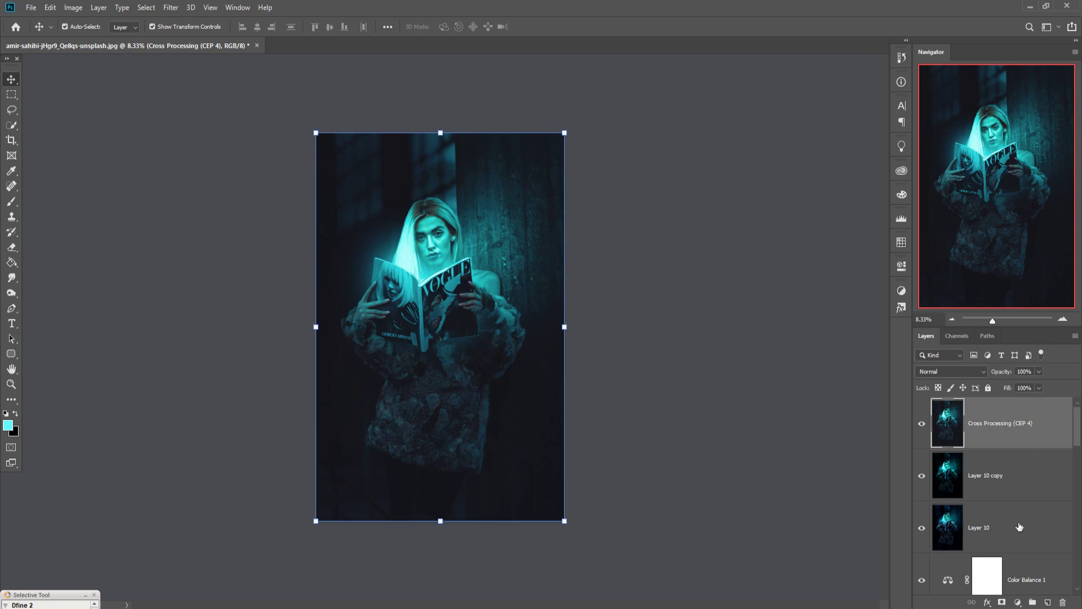
- Add a Photo Filter adjustment layer using custom cyan 00e4ec at 25% density
click(1019, 602)
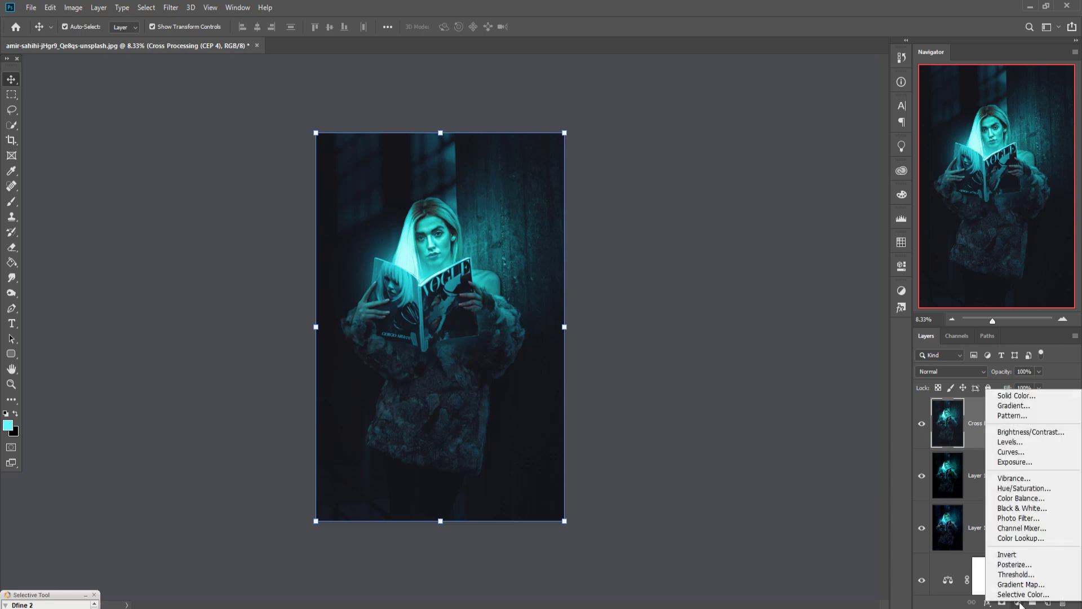
click(1026, 519)
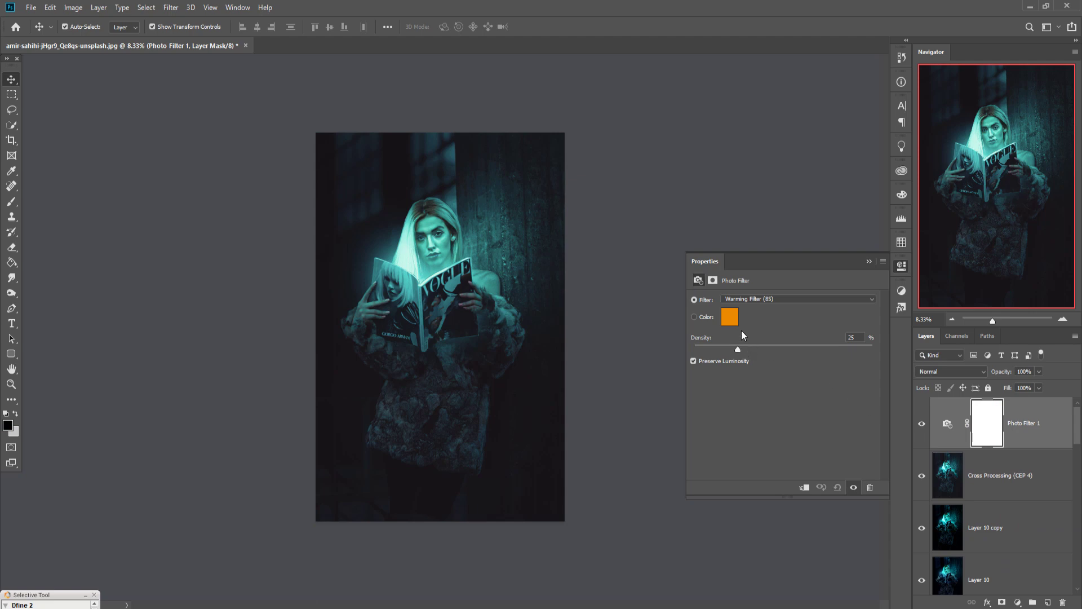
click(730, 318)
click(733, 438)
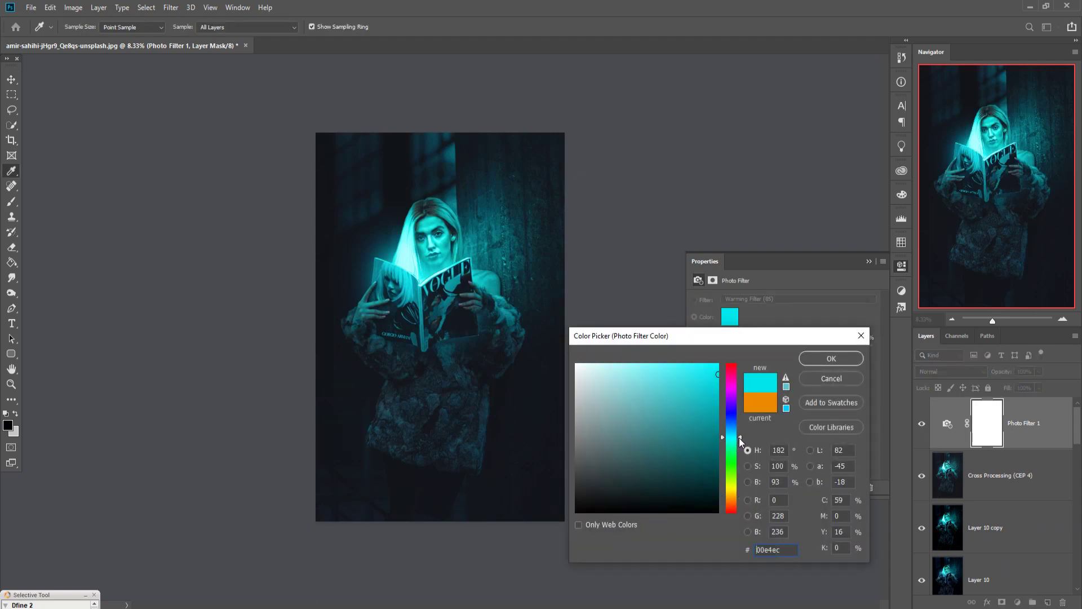
drag(739, 438, 738, 425)
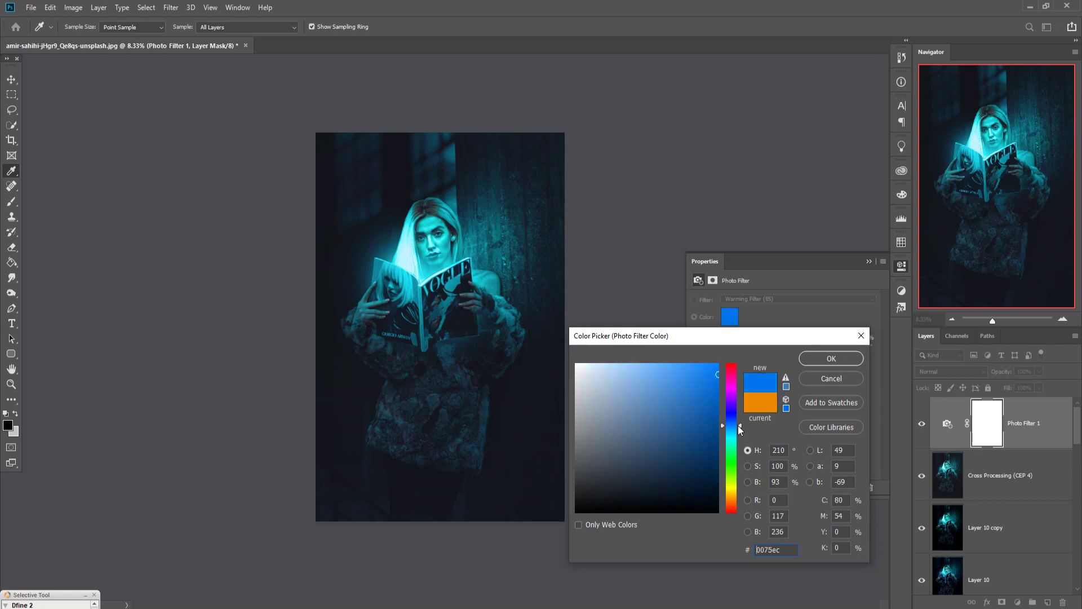
drag(739, 425, 739, 489)
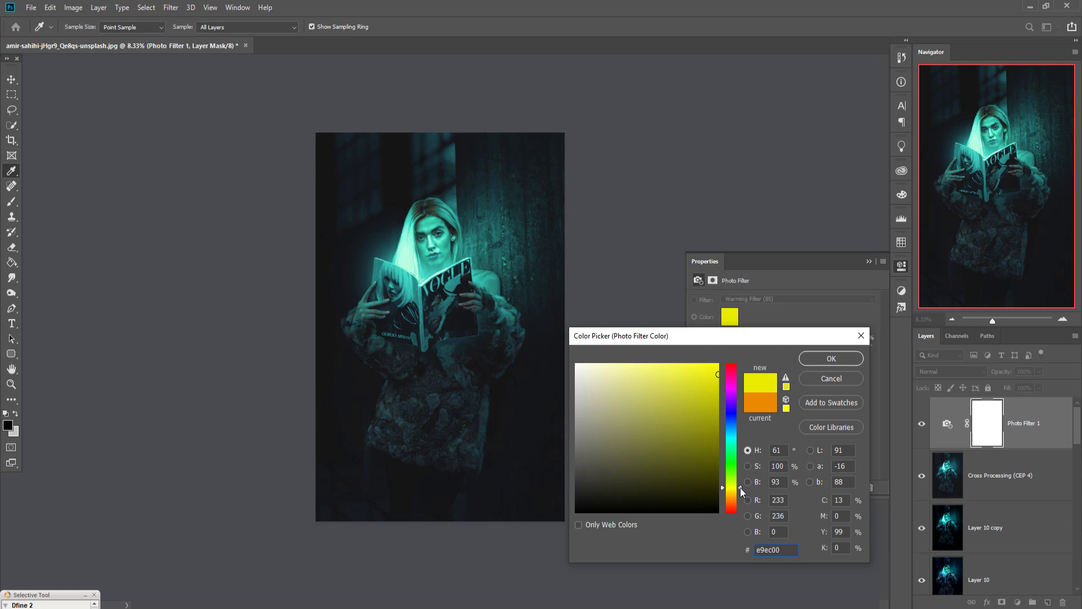
mouse_move(740, 488)
mouse_down()
mouse_move(739, 510)
mouse_move(739, 439)
mouse_up()
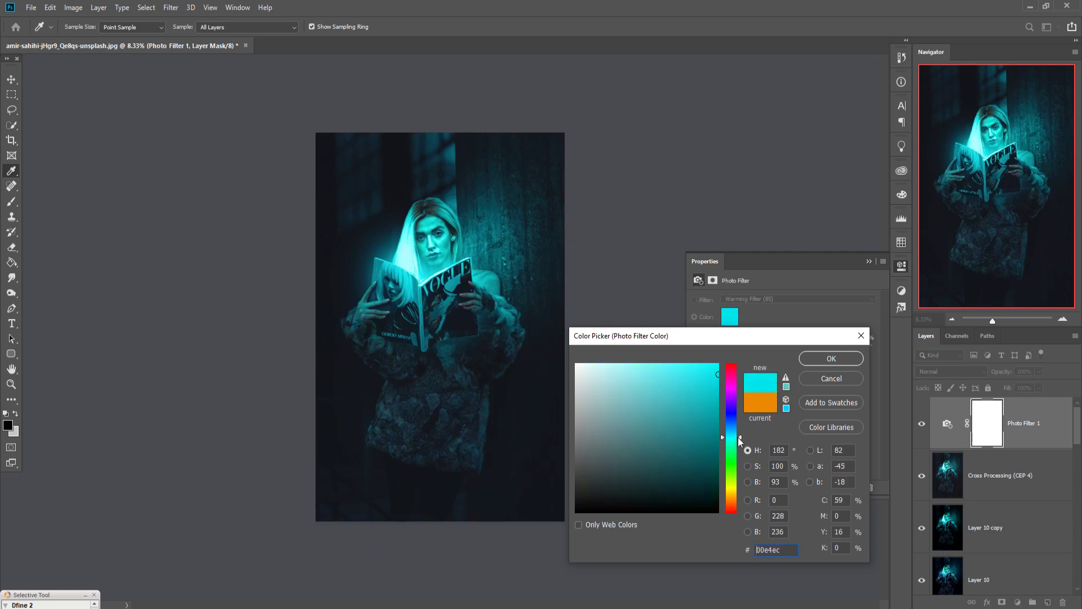
click(833, 359)
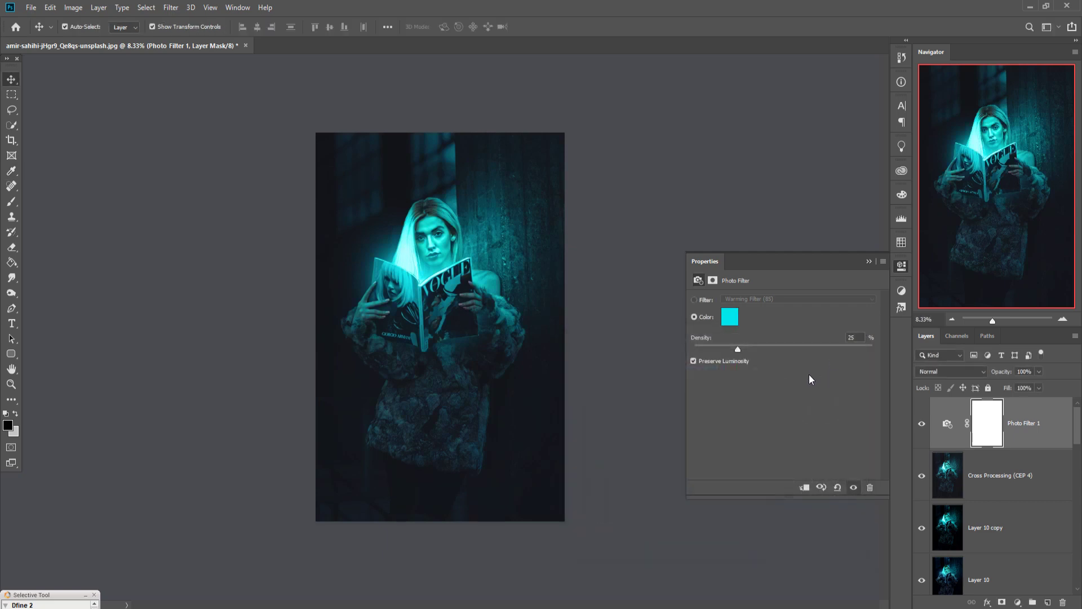
- Ease the Photo Filter density down to about 9% and collapse its properties
drag(722, 350, 720, 351)
click(868, 262)
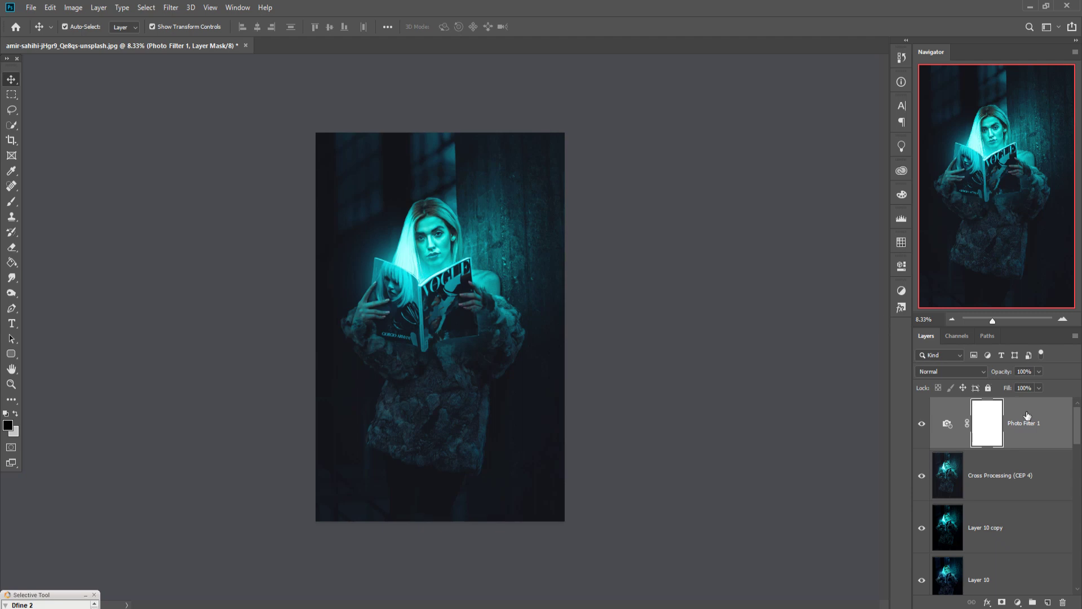
key(ctrl+2)
key(ctrl)
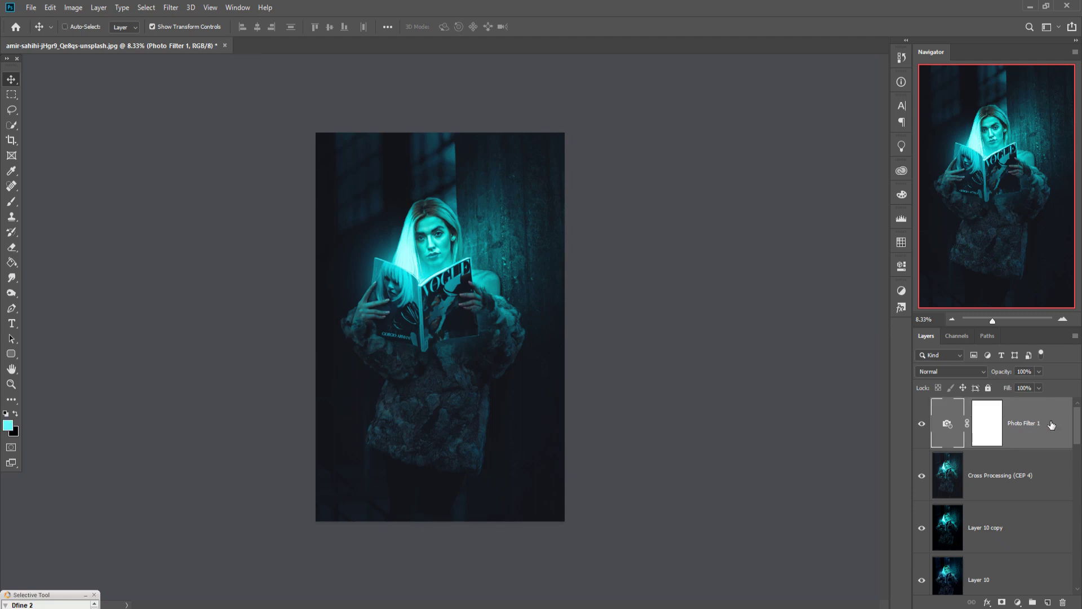